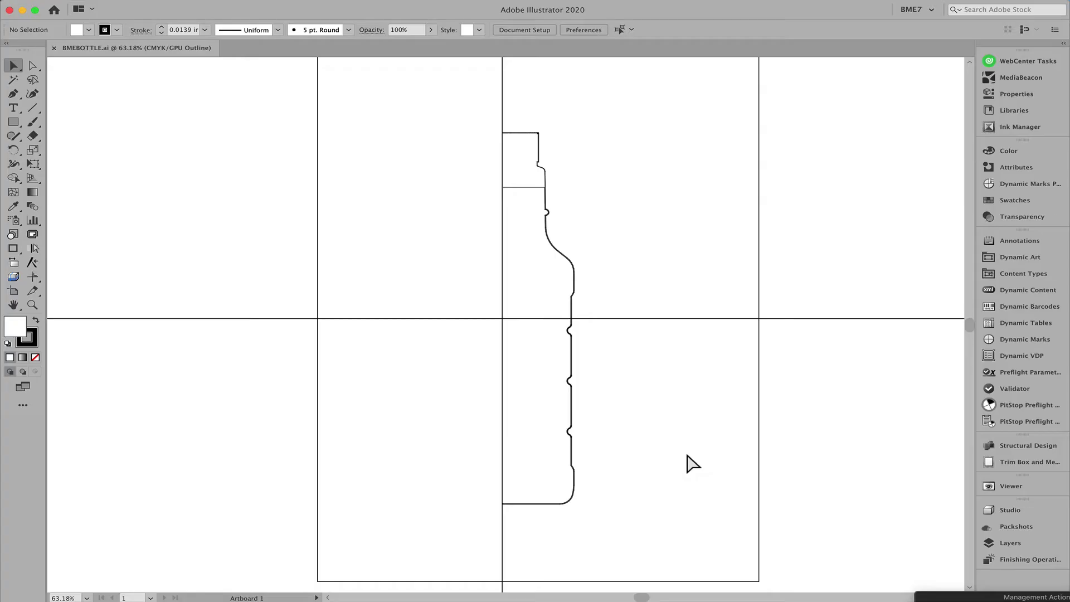
- Examine the bottle profile's outer wall, inner wall and liquid line up close from the body to the cap
{"action": "key", "text": "super+equal"}
{"action": "key", "text": "super+equal"}
{"action": "key", "text": "super+equal"}
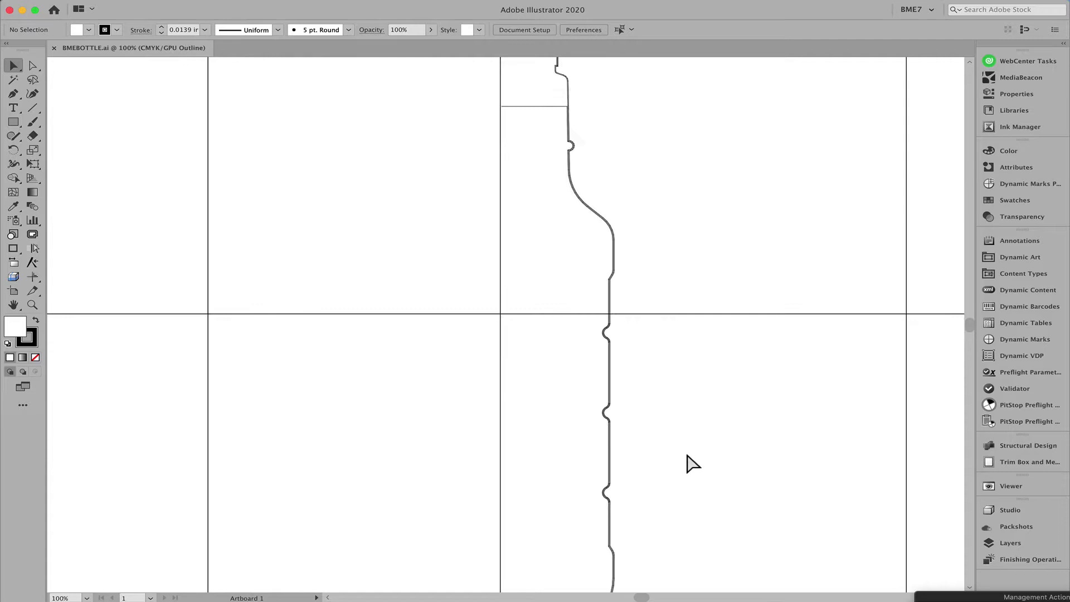
{"action": "key", "text": "super+equal"}
{"action": "key", "text": "super+equal"}
{"action": "key", "text": "super+equal"}
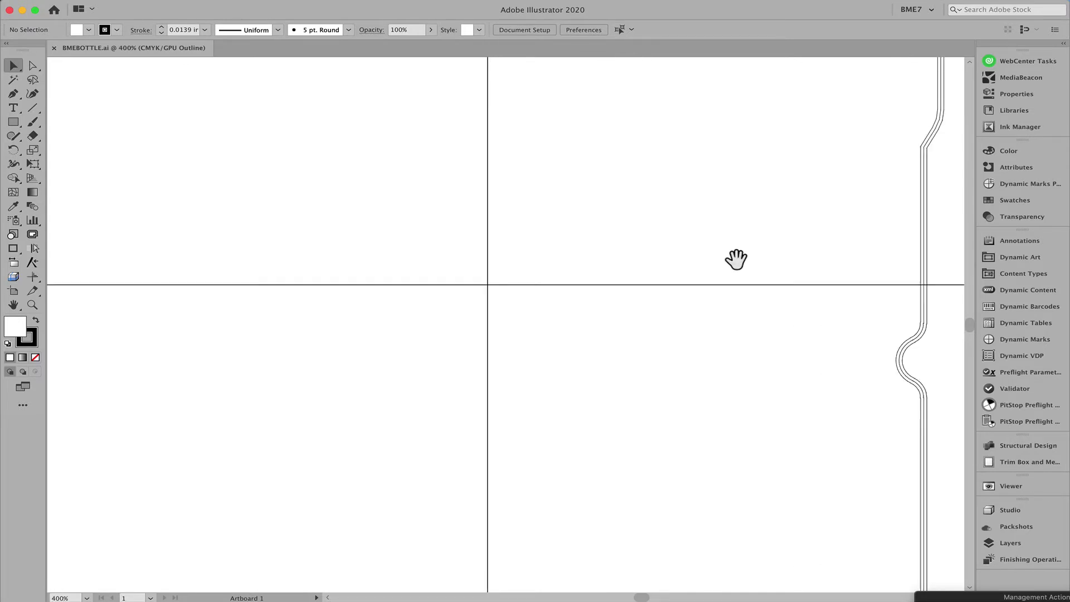
{"action": "left_click_drag", "start_coordinate": [737, 239], "coordinate": [616, 498]}
{"action": "left_click_drag", "start_coordinate": [578, 232], "coordinate": [602, 484]}
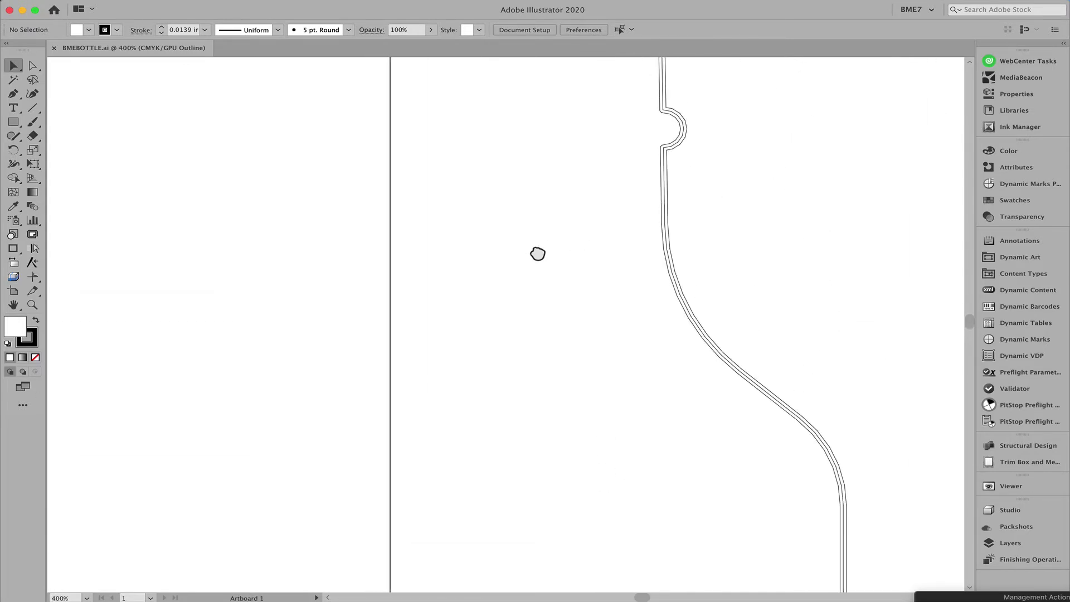
{"action": "left_click_drag", "start_coordinate": [537, 251], "coordinate": [537, 524]}
{"action": "left_click_drag", "start_coordinate": [540, 406], "coordinate": [539, 552]}
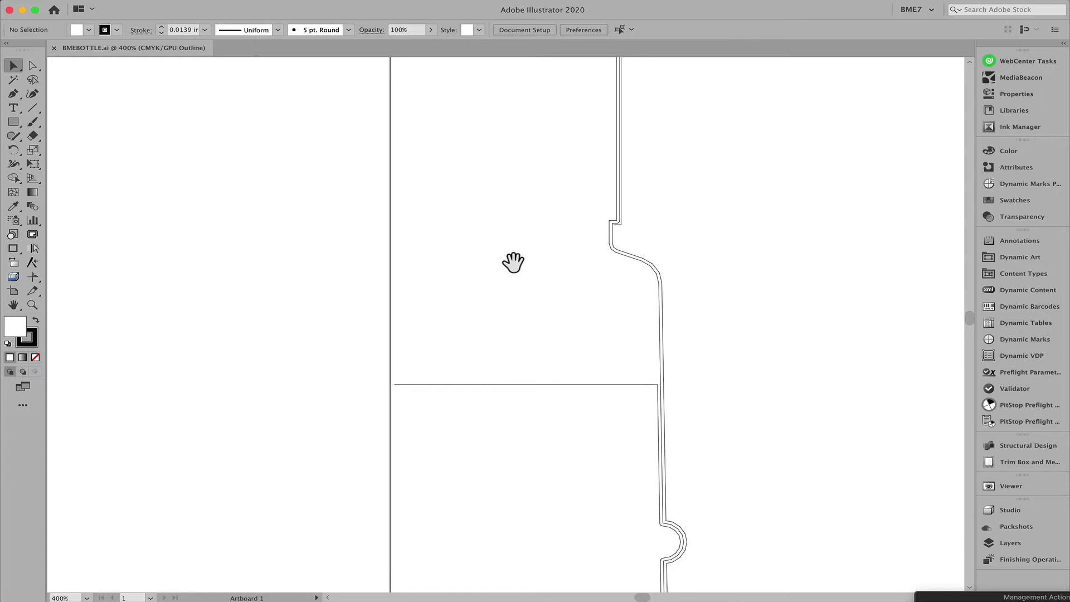
{"action": "mouse_move", "coordinate": [509, 242]}
{"action": "left_mouse_down"}
{"action": "mouse_move", "coordinate": [533, 392]}
{"action": "mouse_move", "coordinate": [549, 282]}
{"action": "mouse_move", "coordinate": [550, 299]}
{"action": "left_mouse_up"}
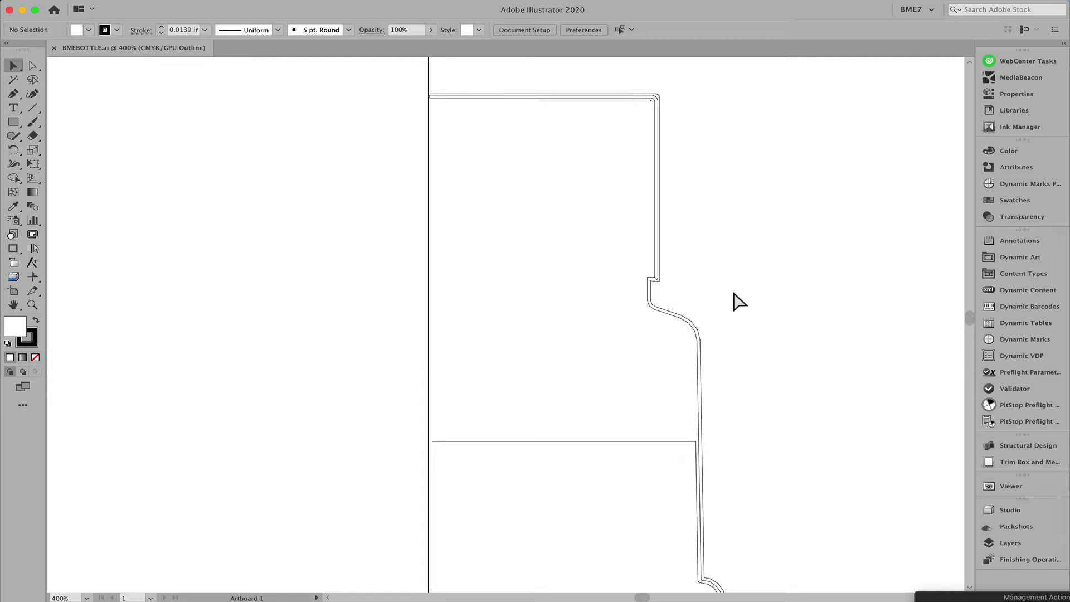
{"action": "key", "text": "super+0"}
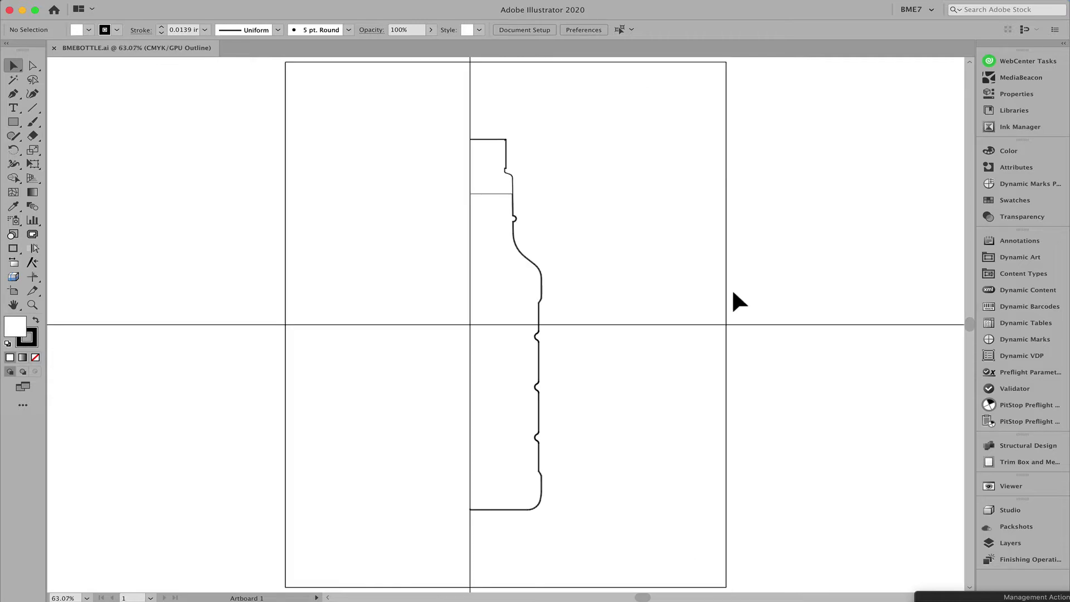
- Preview a revolve of all the bottle profile paths about their left edge
{"action": "key", "text": "super+a"}
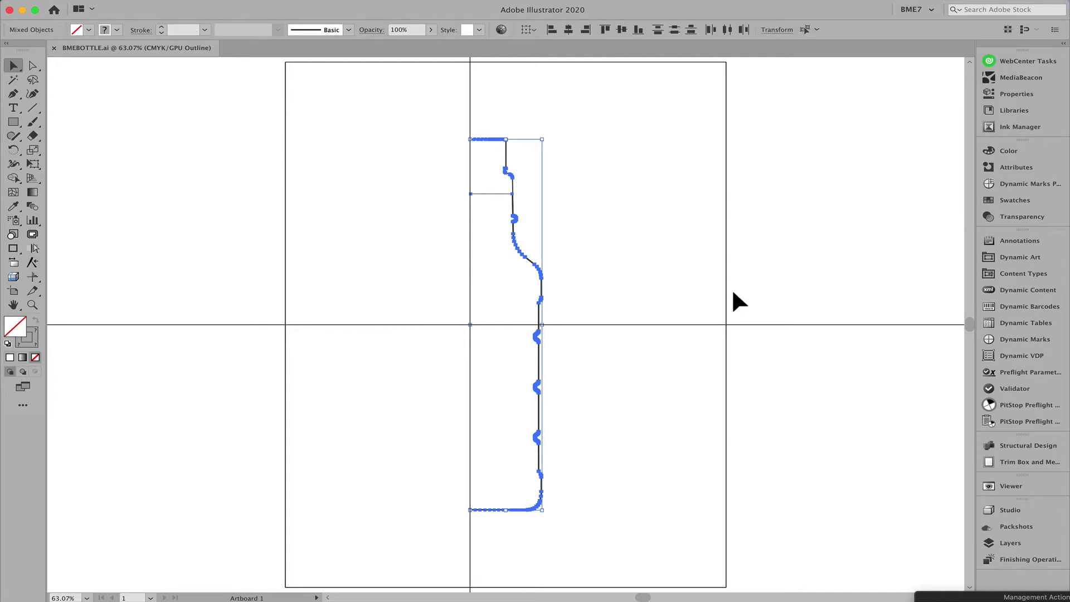
{"action": "key", "text": "shift+super+b"}
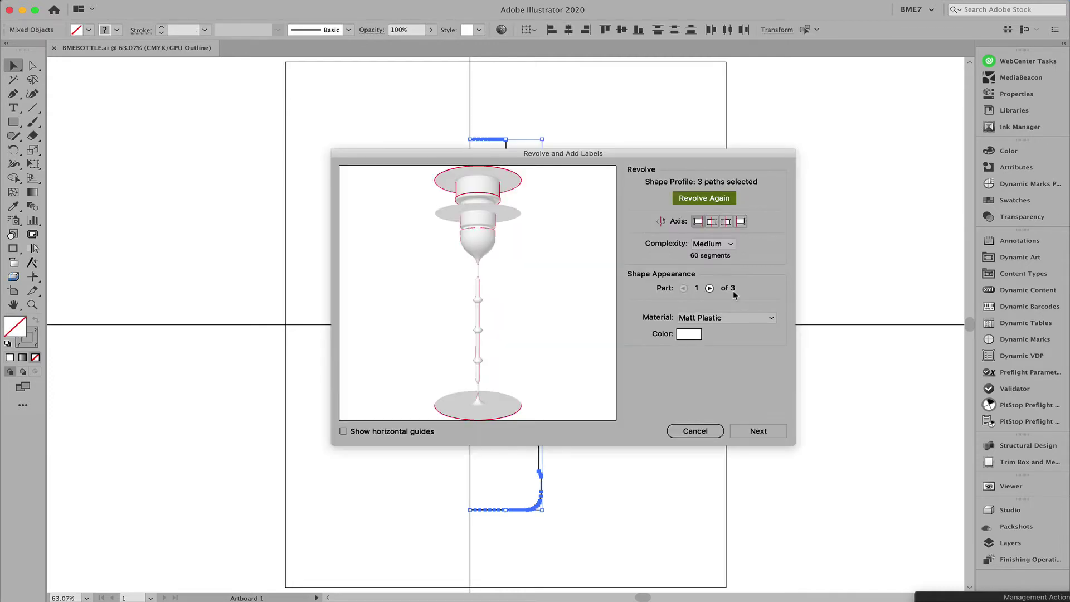
{"action": "left_click", "coordinate": [742, 221]}
{"action": "left_click", "coordinate": [741, 221]}
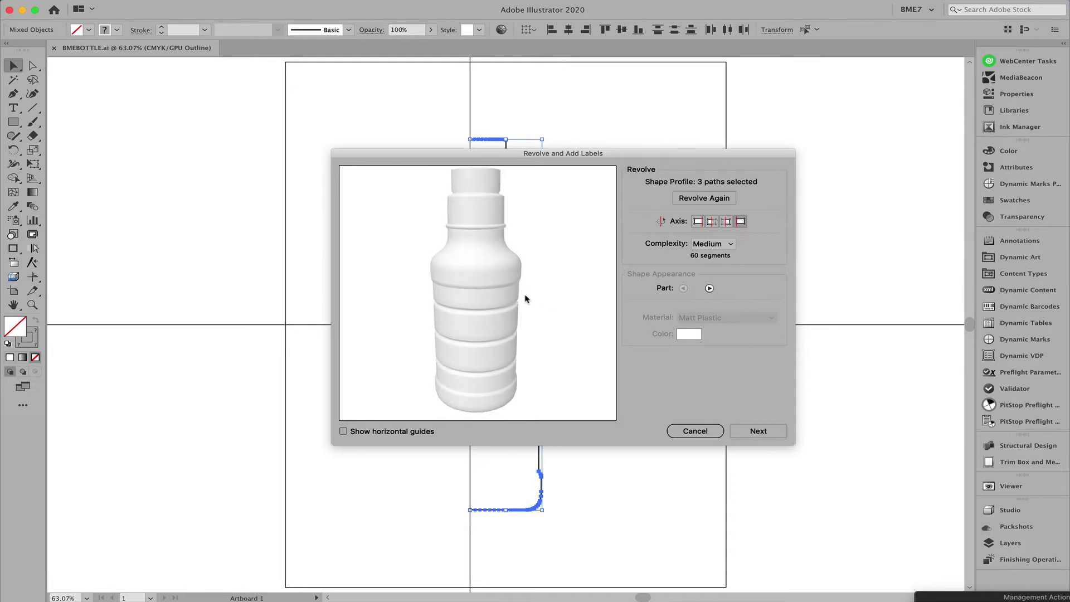
- Inspect each separate part of the revolved shape, then discard the preview
{"action": "left_click", "coordinate": [709, 288]}
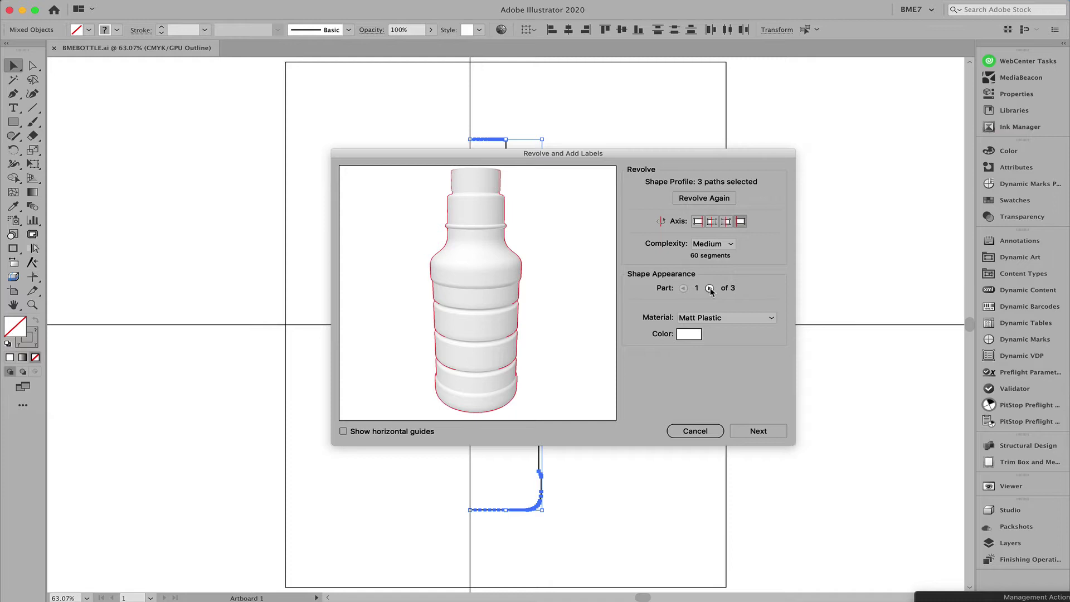
{"action": "left_click", "coordinate": [709, 289]}
{"action": "left_click", "coordinate": [709, 288]}
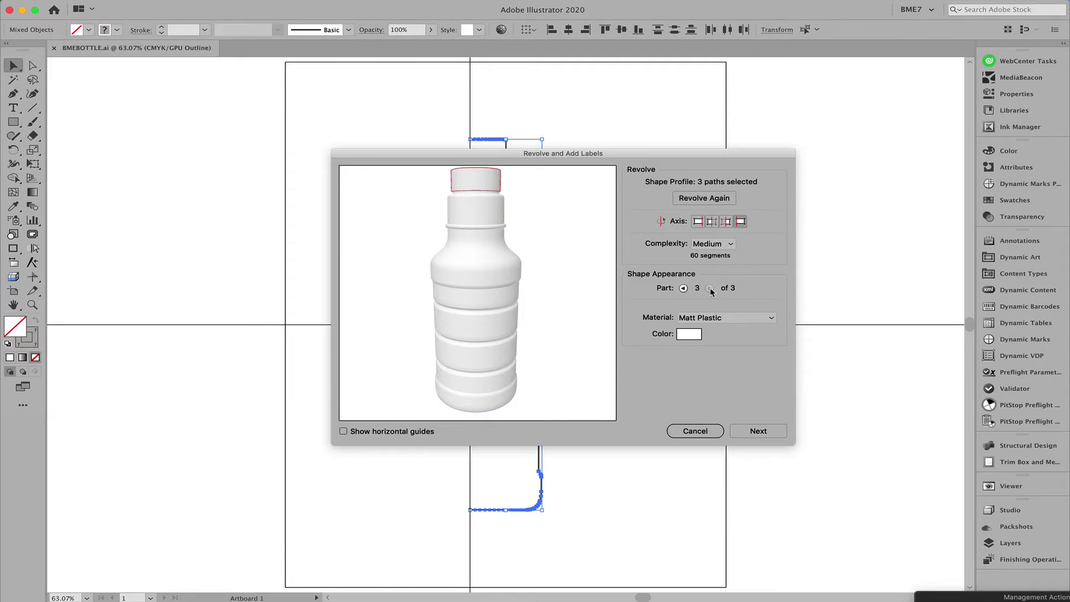
{"action": "left_click", "coordinate": [683, 288]}
{"action": "left_click", "coordinate": [683, 288]}
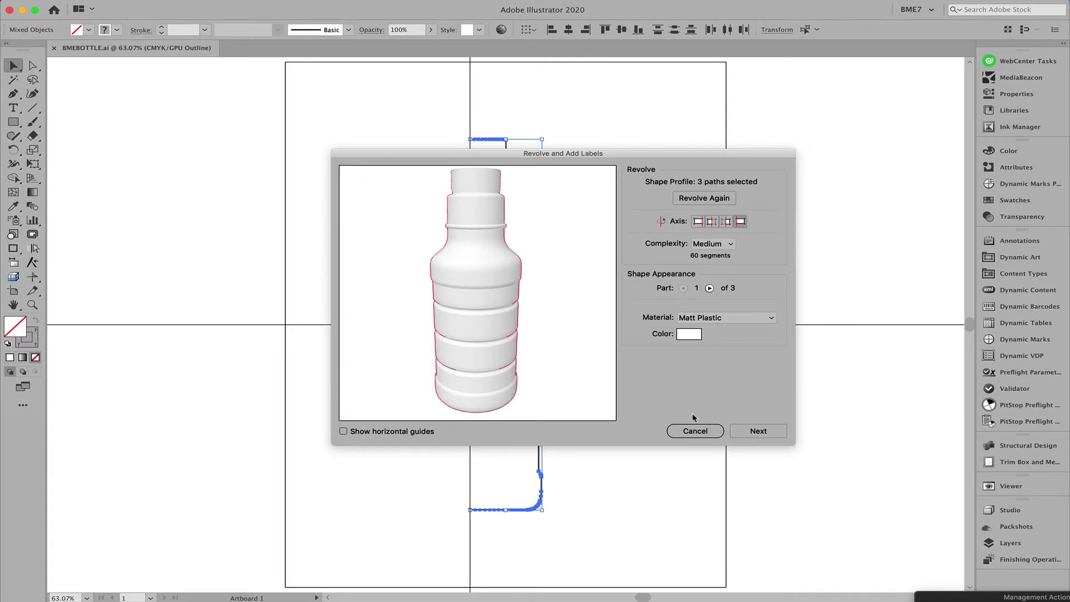
{"action": "left_click", "coordinate": [691, 431]}
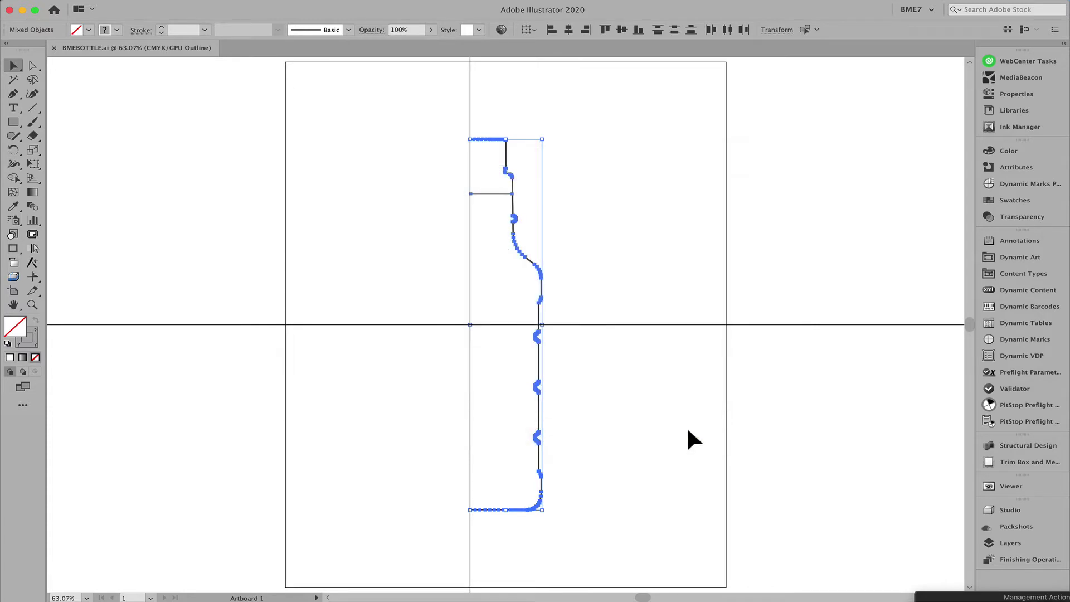
- Revolve only the liquid path, the inner profile below the neck line, about its left edge
{"action": "key", "text": "super"}
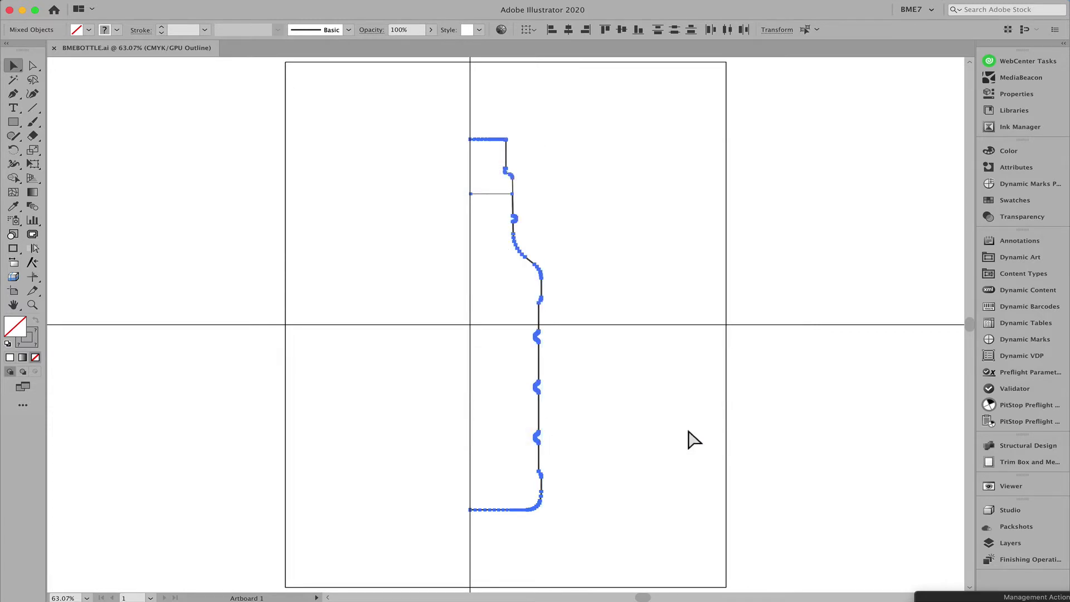
{"action": "key", "text": "F7"}
{"action": "left_click", "coordinate": [915, 121]}
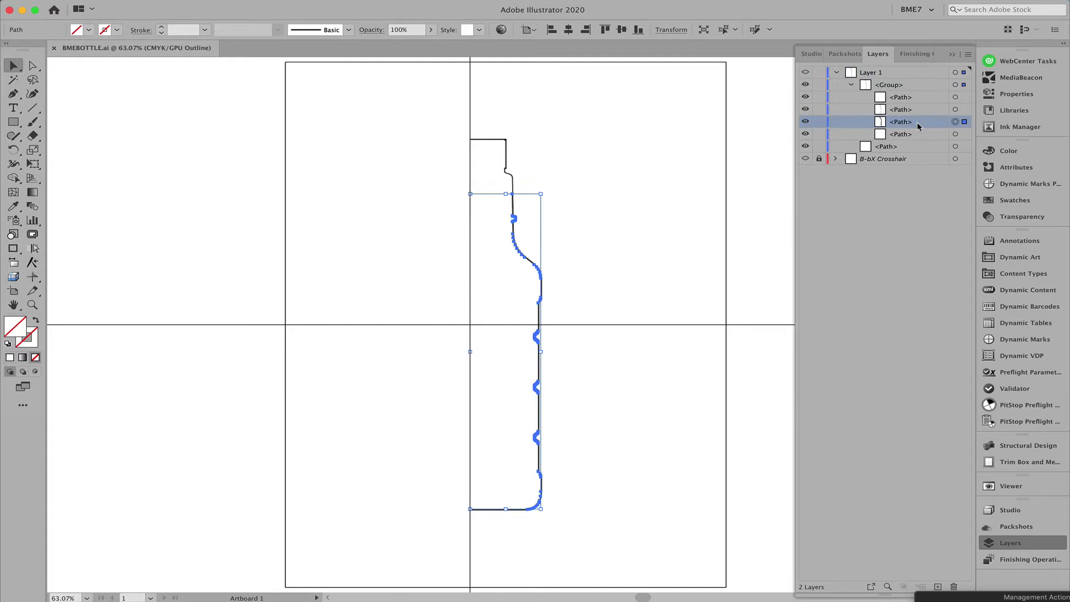
{"action": "key", "text": "super+r"}
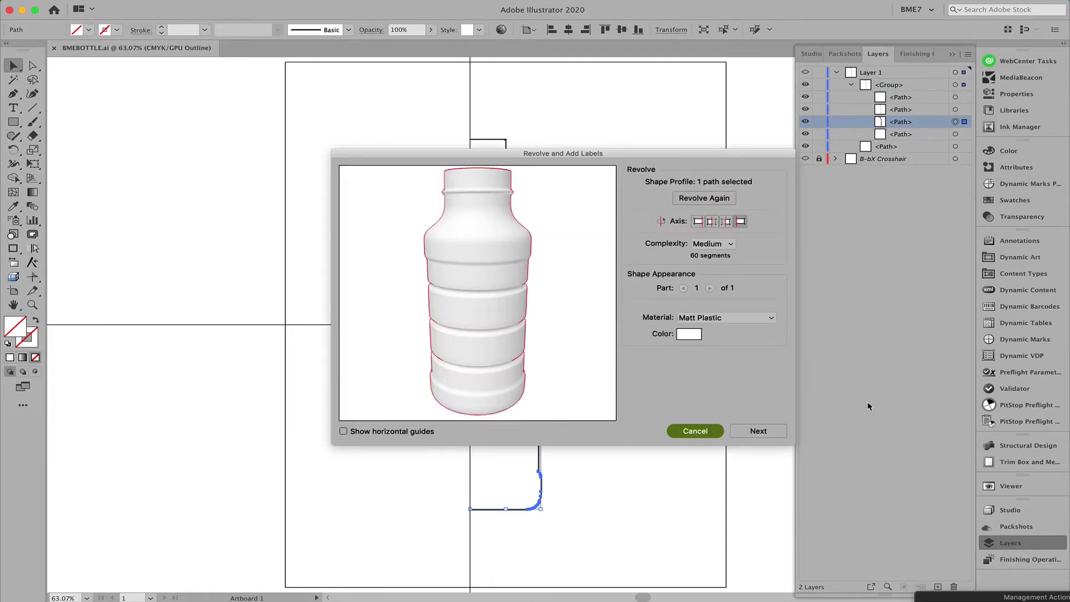
- Try Low complexity for the revolved liquid shape and return it to Medium
{"action": "left_click", "coordinate": [730, 245]}
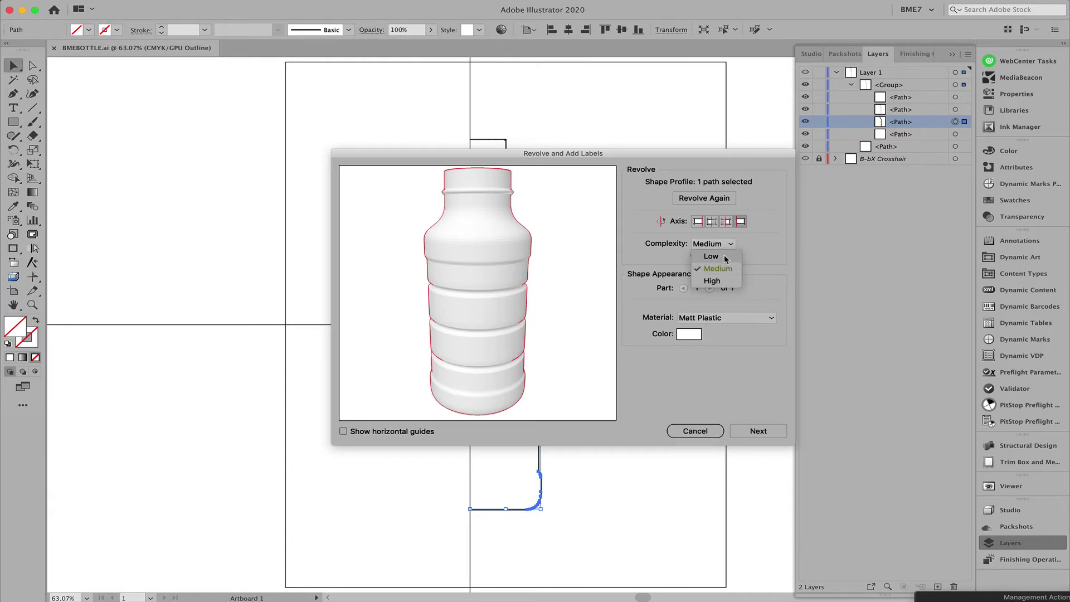
{"action": "left_click", "coordinate": [725, 257]}
{"action": "left_click", "coordinate": [727, 244]}
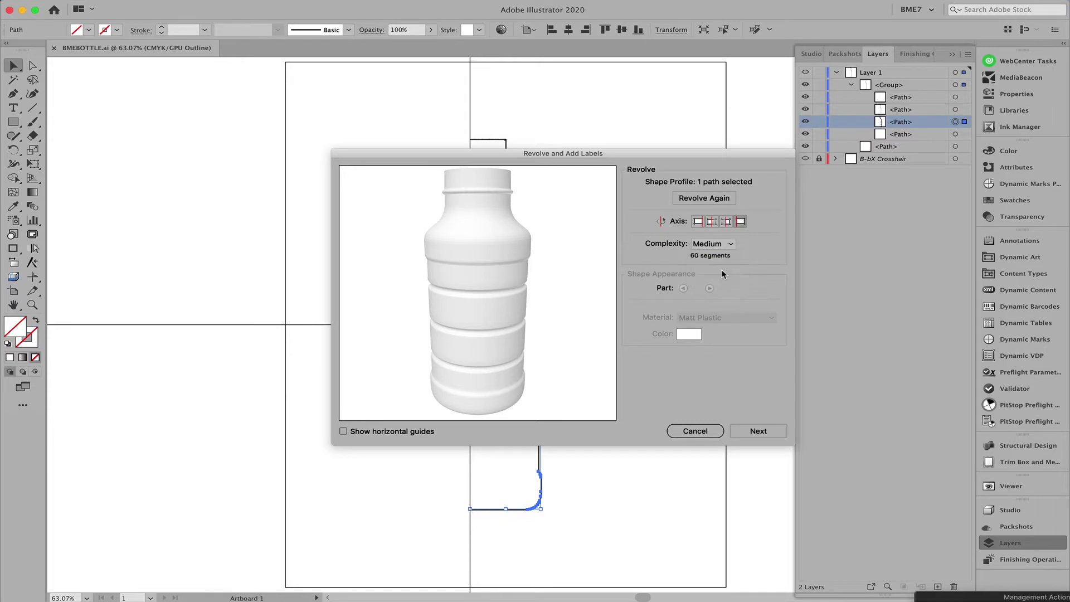
- Save the revolved liquid shape without labels as a Collada file named liquid on the Desktop
{"action": "left_click", "coordinate": [755, 435]}
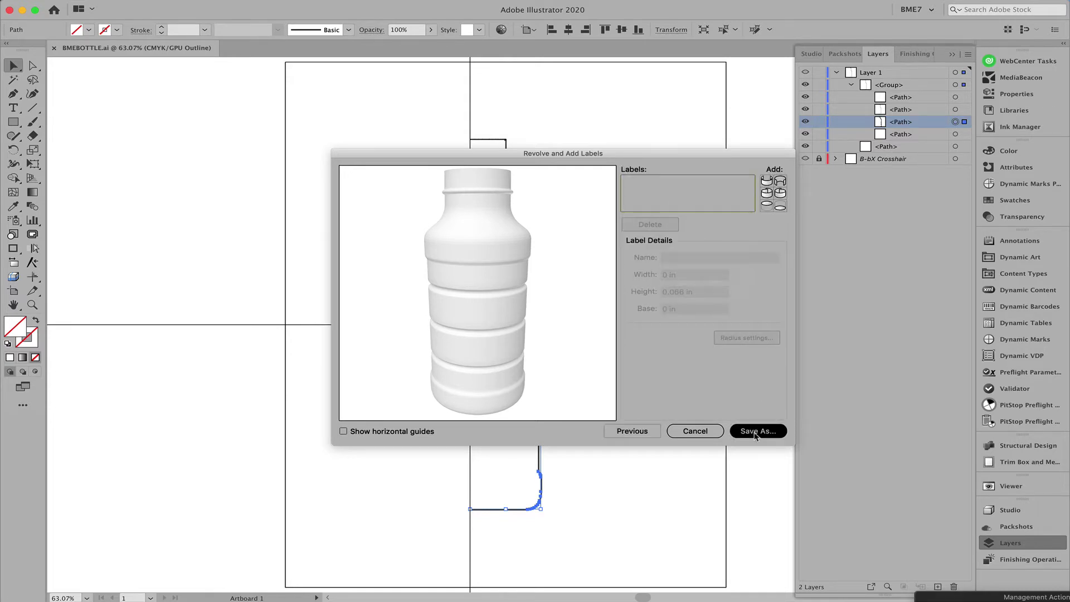
{"action": "left_click", "coordinate": [755, 435]}
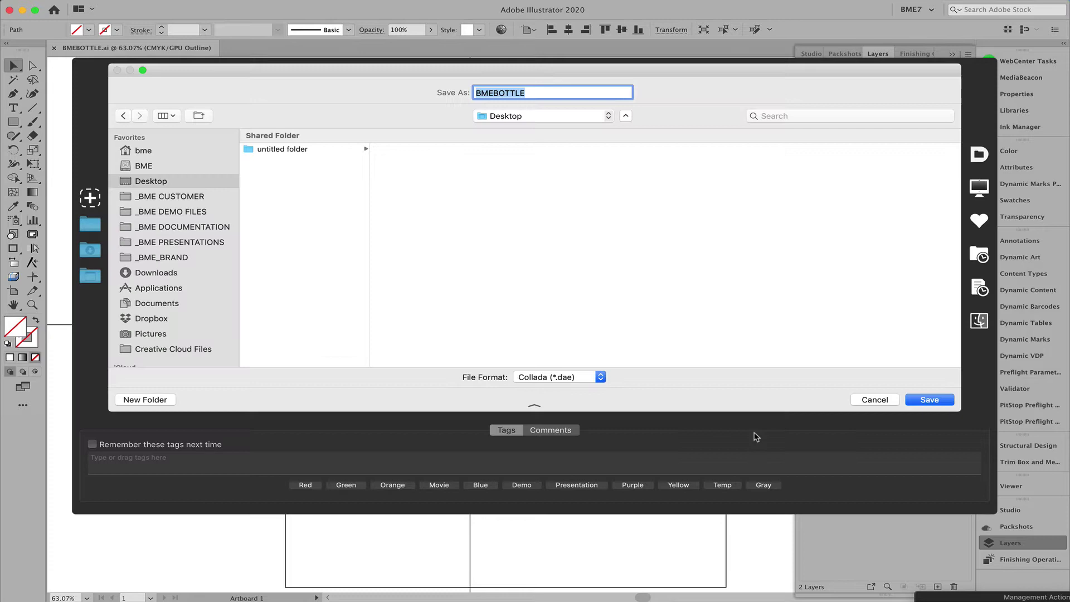
{"action": "type", "text": "liq"}
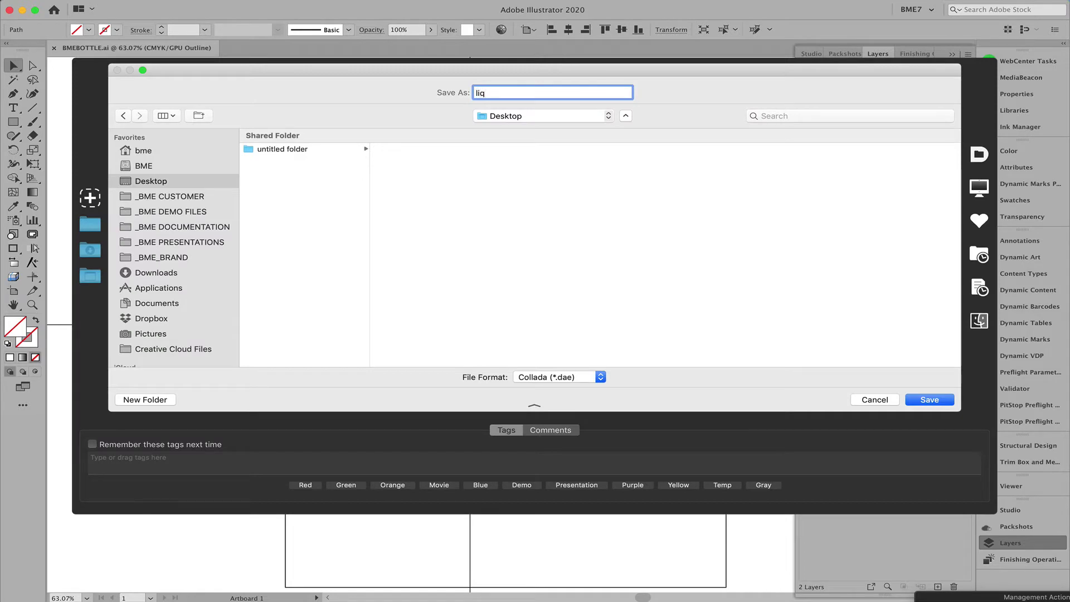
{"action": "type", "text": "uis"}
{"action": "key", "text": "BackSpace"}
{"action": "type", "text": "d"}
{"action": "key", "text": "Return"}
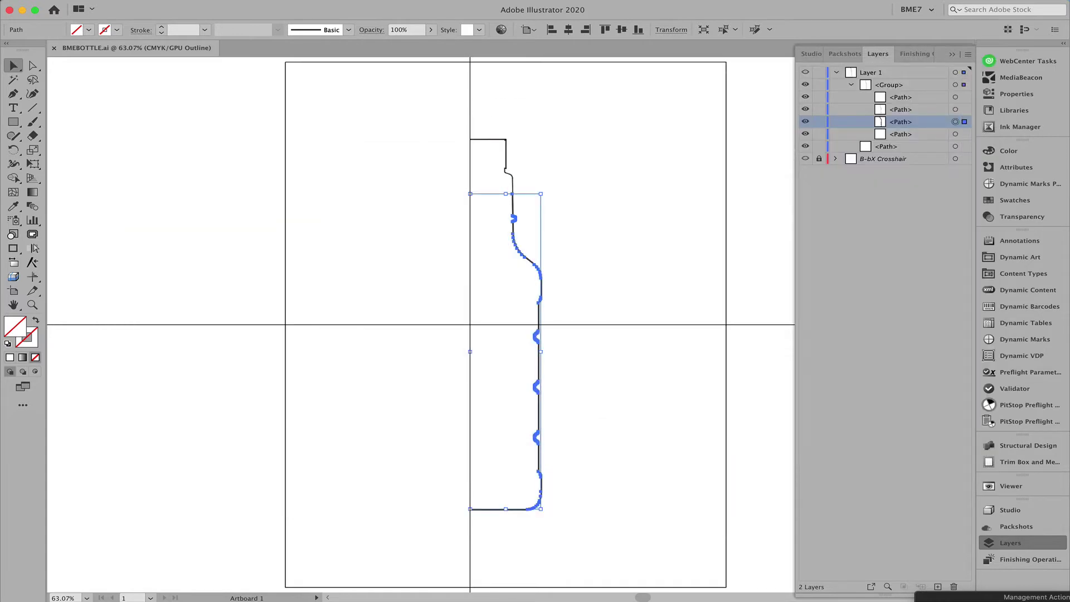
- Revolve the full bottle outline path about its left edge and proceed to adding labels
{"action": "key", "text": "super"}
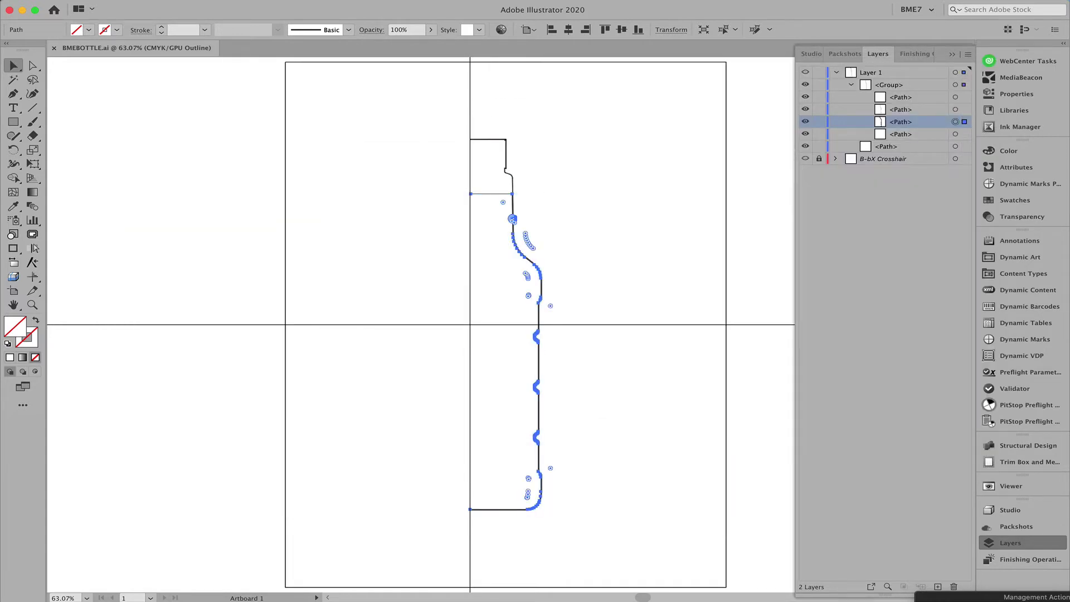
{"action": "left_click", "coordinate": [955, 109], "text": "shift"}
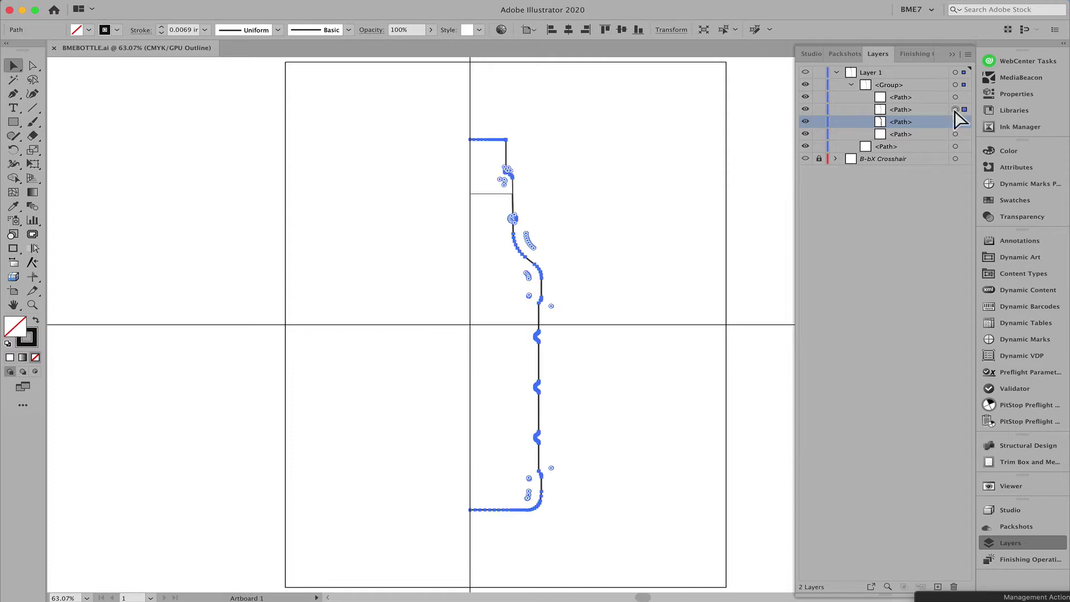
{"action": "key", "text": "alt+shift+super+e"}
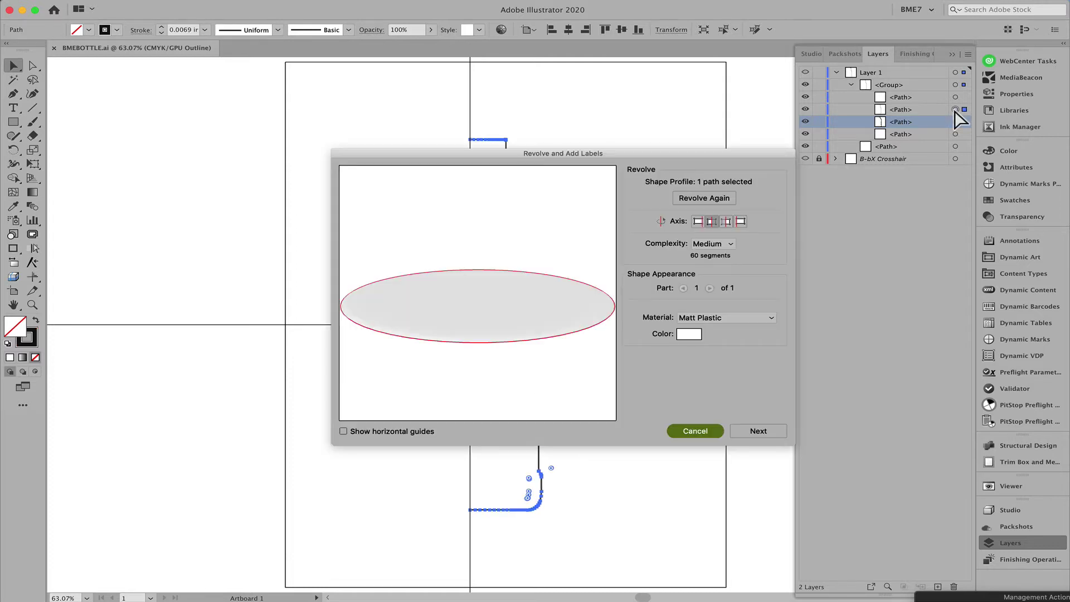
{"action": "left_click", "coordinate": [740, 221]}
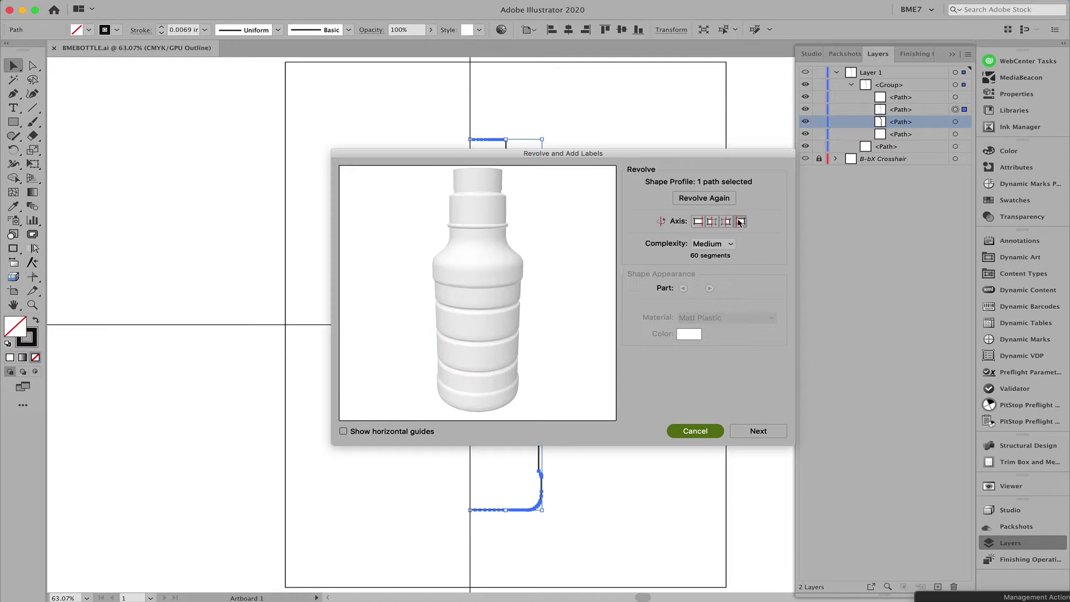
{"action": "left_click", "coordinate": [753, 434]}
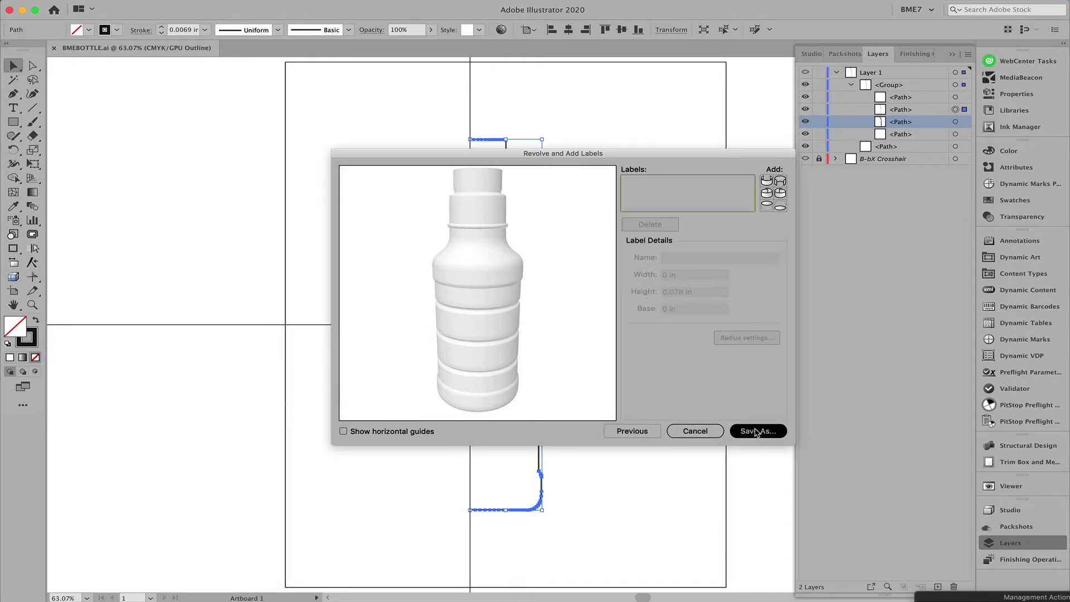
- Add a front label to the revolved bottle and extend its lower edge slightly downward
{"action": "left_click", "coordinate": [767, 180]}
{"action": "left_click_drag", "start_coordinate": [532, 325], "coordinate": [577, 299]}
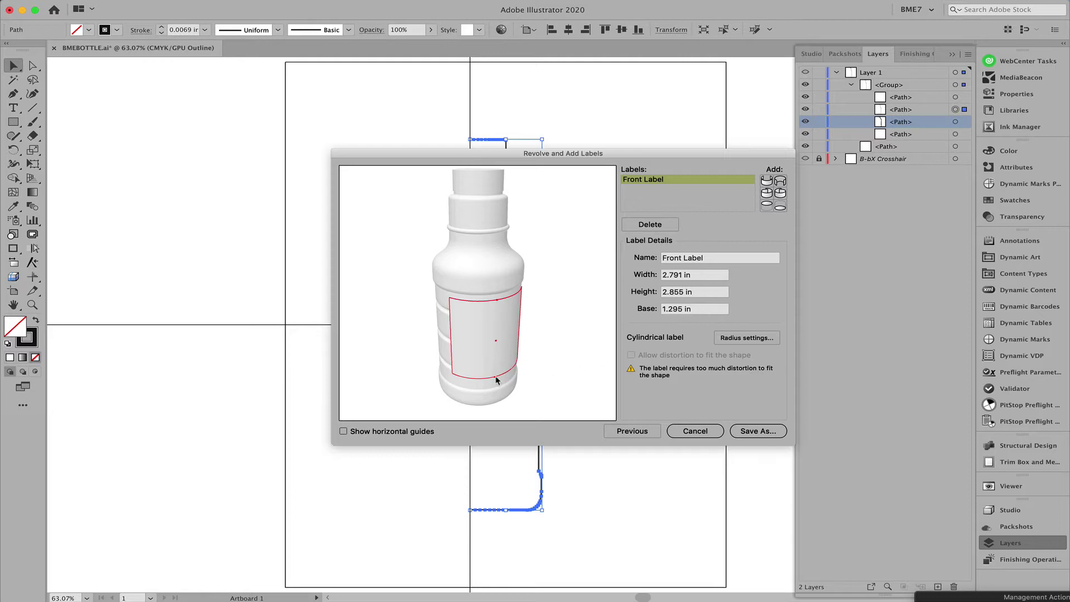
{"action": "left_click_drag", "start_coordinate": [495, 377], "coordinate": [495, 385]}
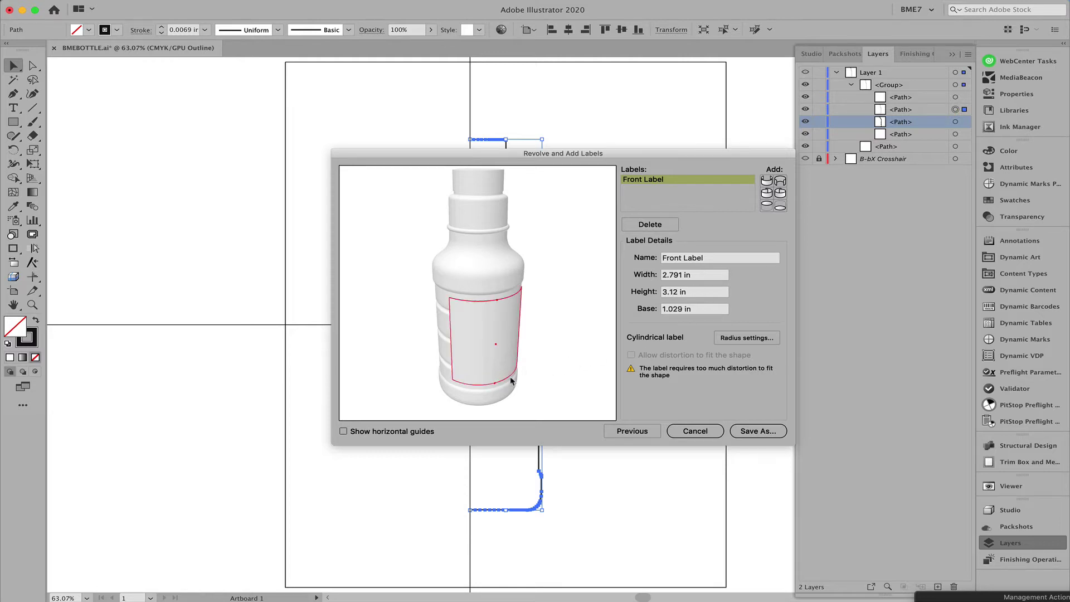
- Set the front label's height and width to 3 in and raise its base to about 1.154 in
{"action": "left_click", "coordinate": [704, 292]}
{"action": "type", "text": "3"}
{"action": "key", "text": "Tab"}
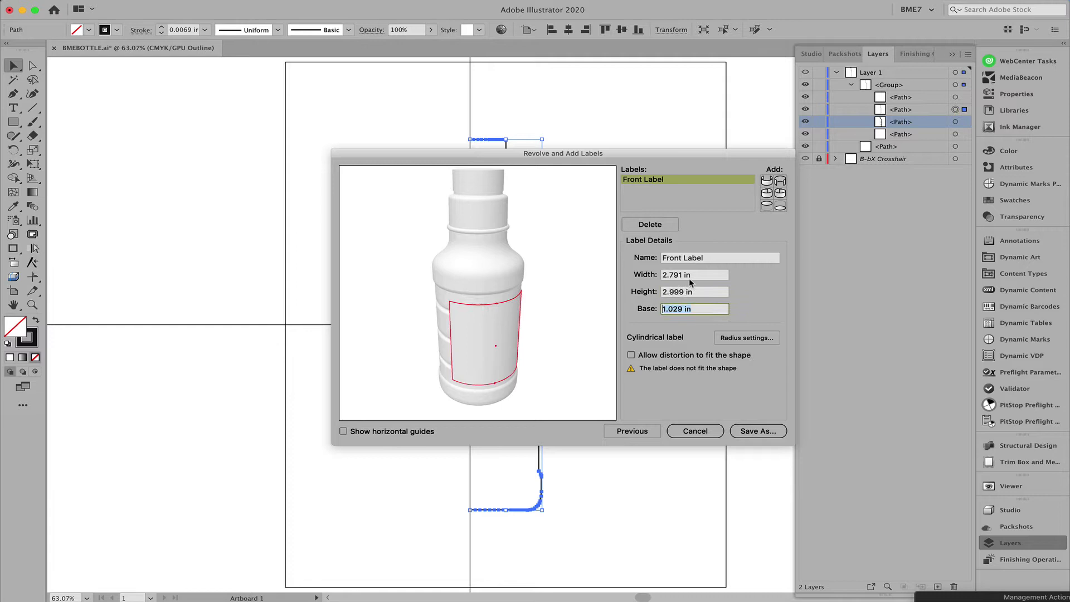
{"action": "left_click_drag", "start_coordinate": [703, 274], "coordinate": [643, 276]}
{"action": "type", "text": "3"}
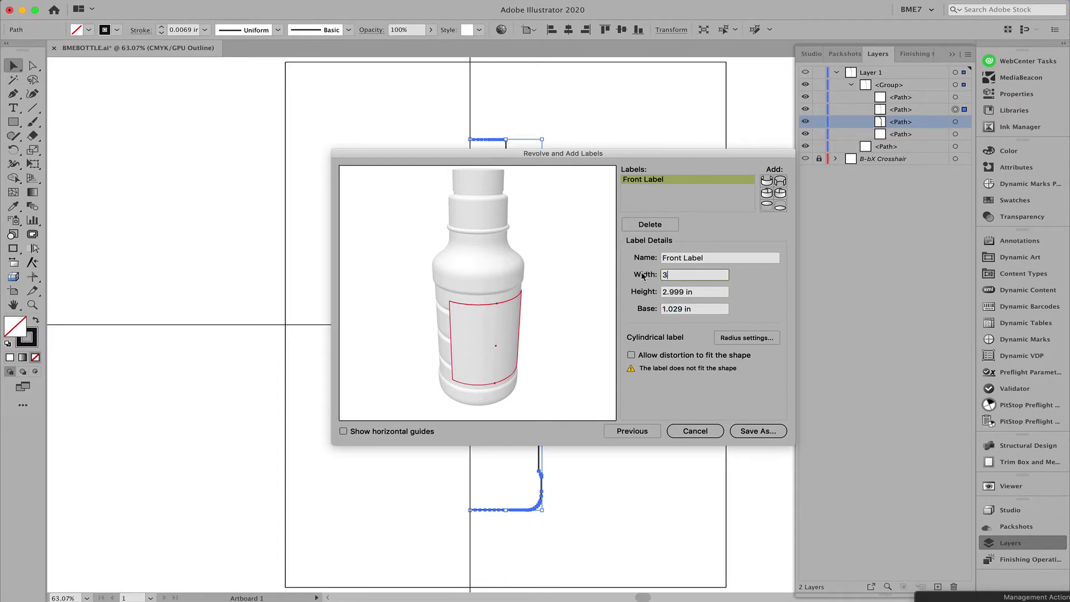
{"action": "key", "text": "Tab"}
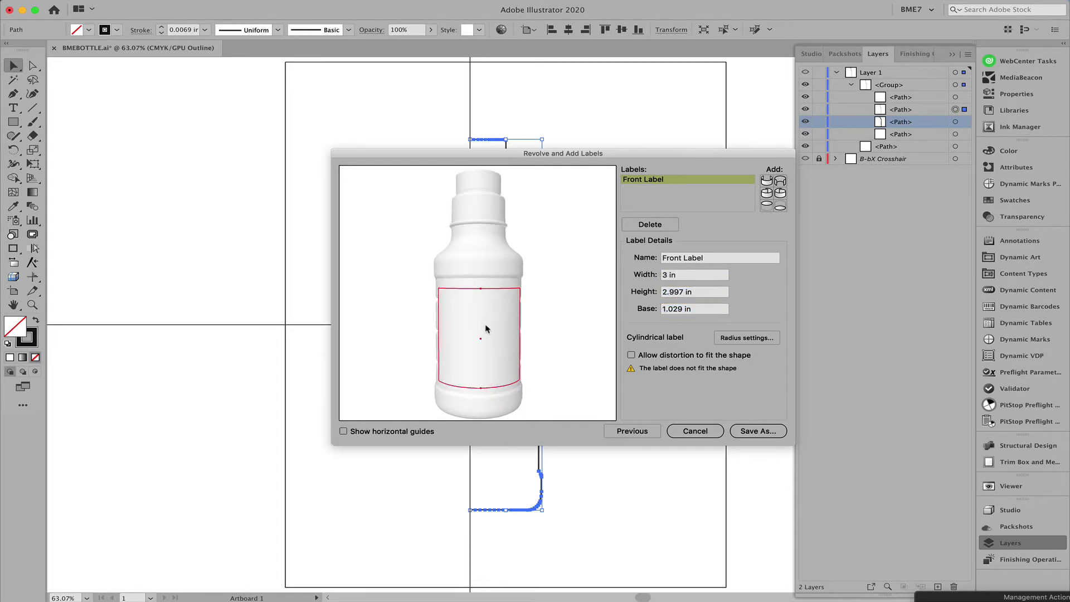
{"action": "left_click_drag", "start_coordinate": [481, 339], "coordinate": [479, 334]}
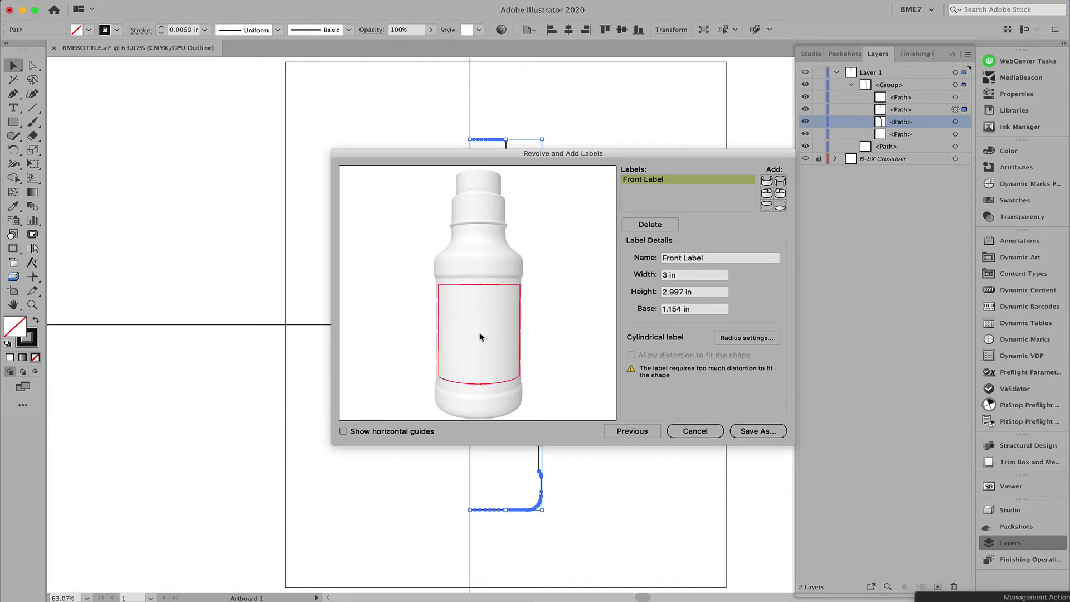
{"action": "left_click", "coordinate": [544, 305]}
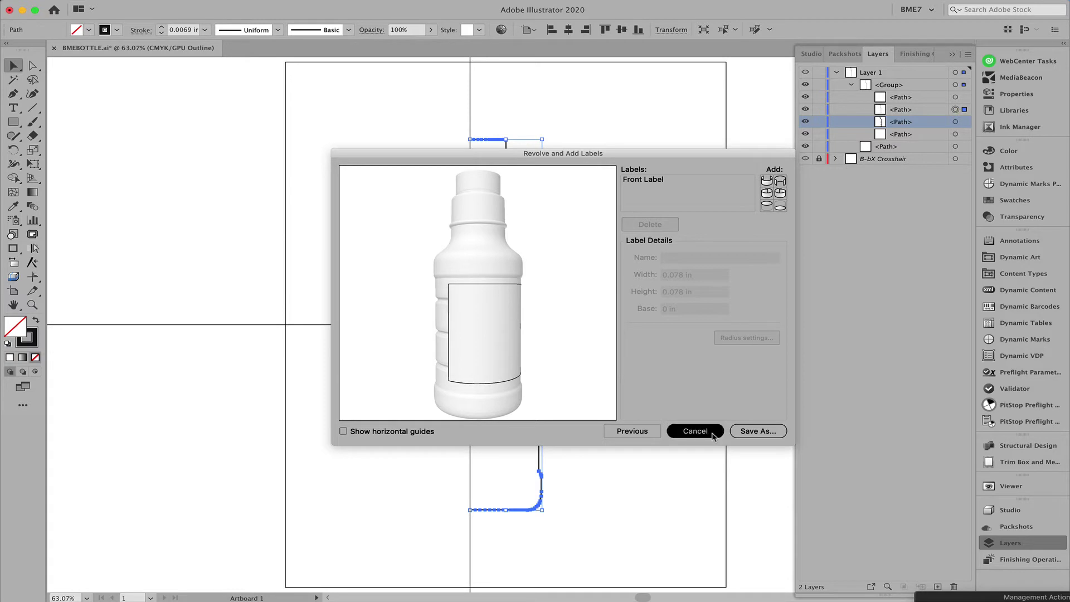
- Save the labelled bottle as a Collada file named BOTTLE on the Desktop, using the Just save option
{"action": "left_click", "coordinate": [766, 432]}
{"action": "type", "text": "BOTTLE"}
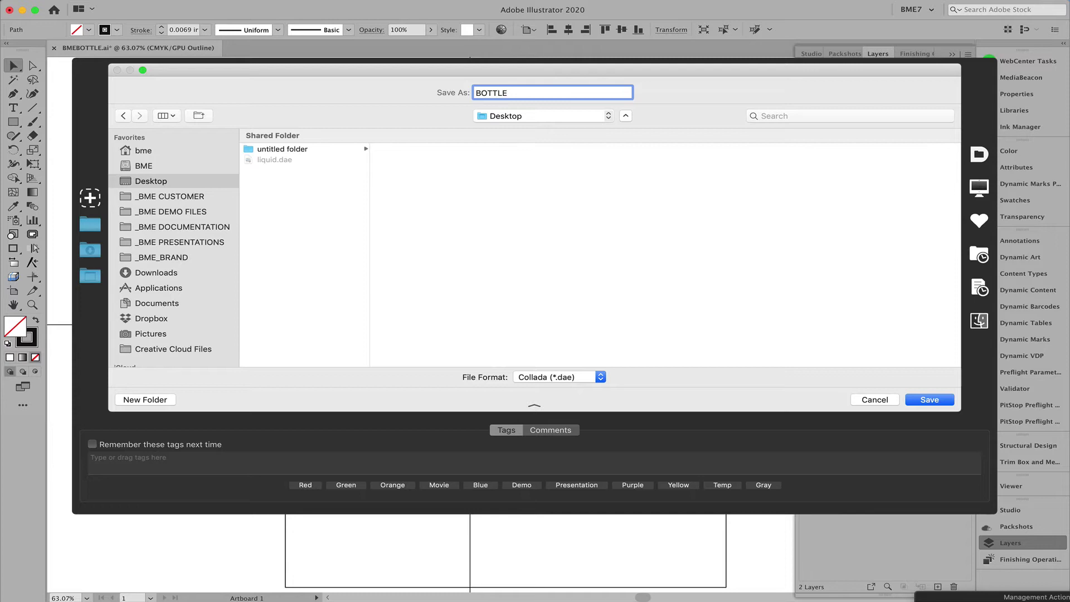
{"action": "key", "text": "Return"}
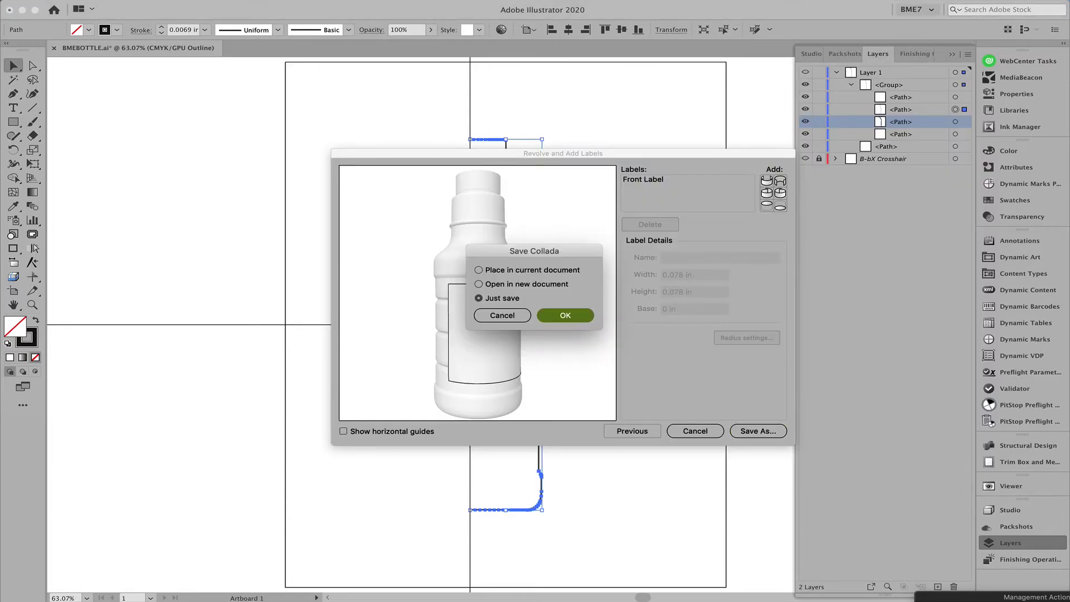
{"action": "key", "text": "Return"}
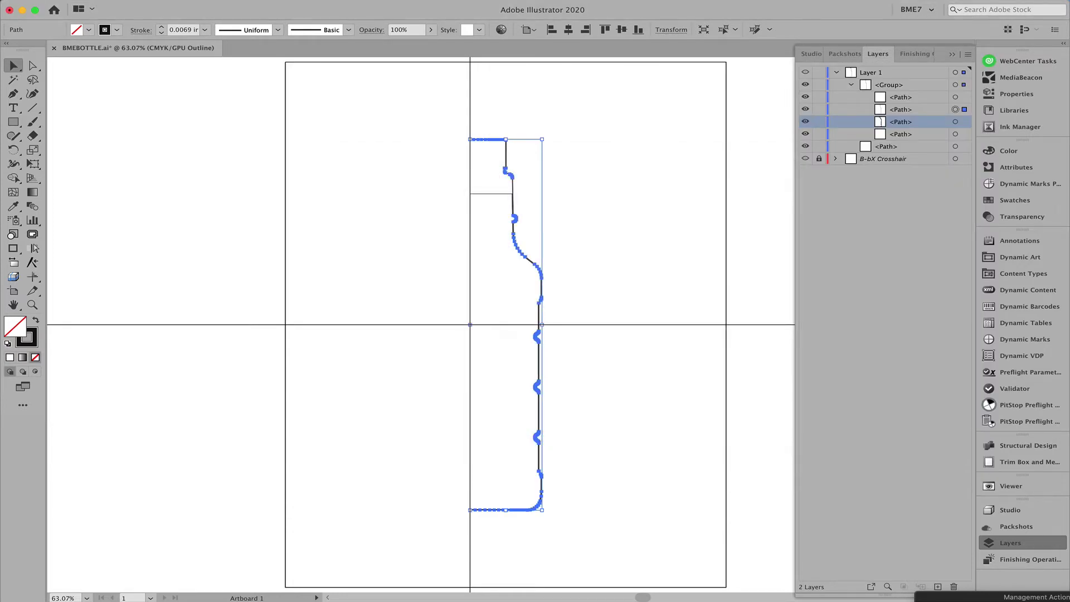
- Open the Shapes library and bring up the details of the Pet Bottle Cap model
{"action": "key", "text": "super+shift+b"}
{"action": "left_click", "coordinate": [94, 0]}
{"action": "mouse_move", "coordinate": [110, 226]}
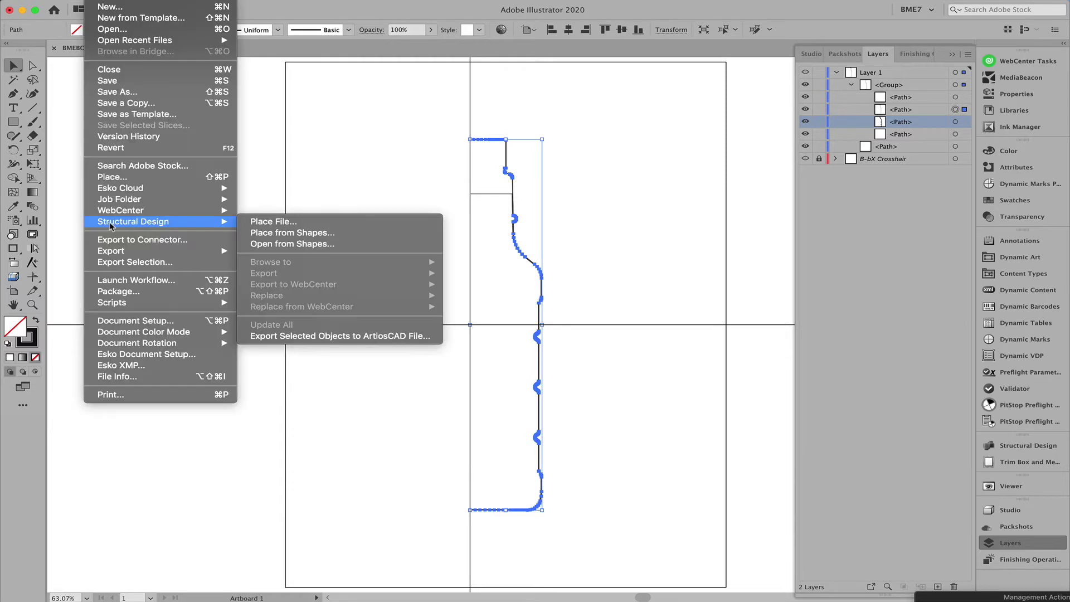
{"action": "left_click", "coordinate": [285, 245]}
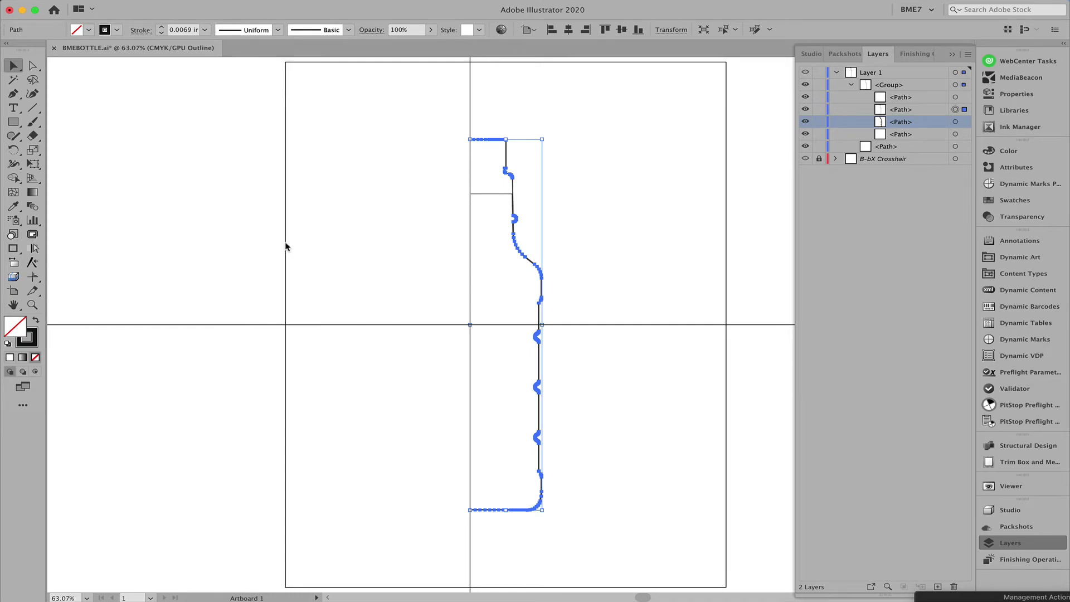
{"action": "key", "text": "Down"}
{"action": "key", "text": "Down"}
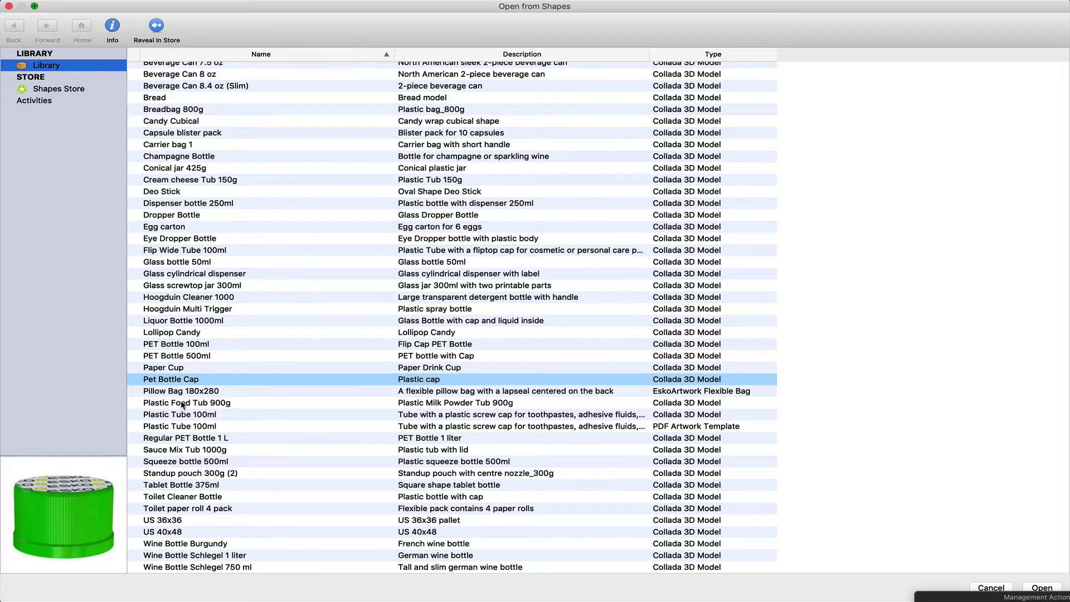
{"action": "left_click", "coordinate": [196, 387]}
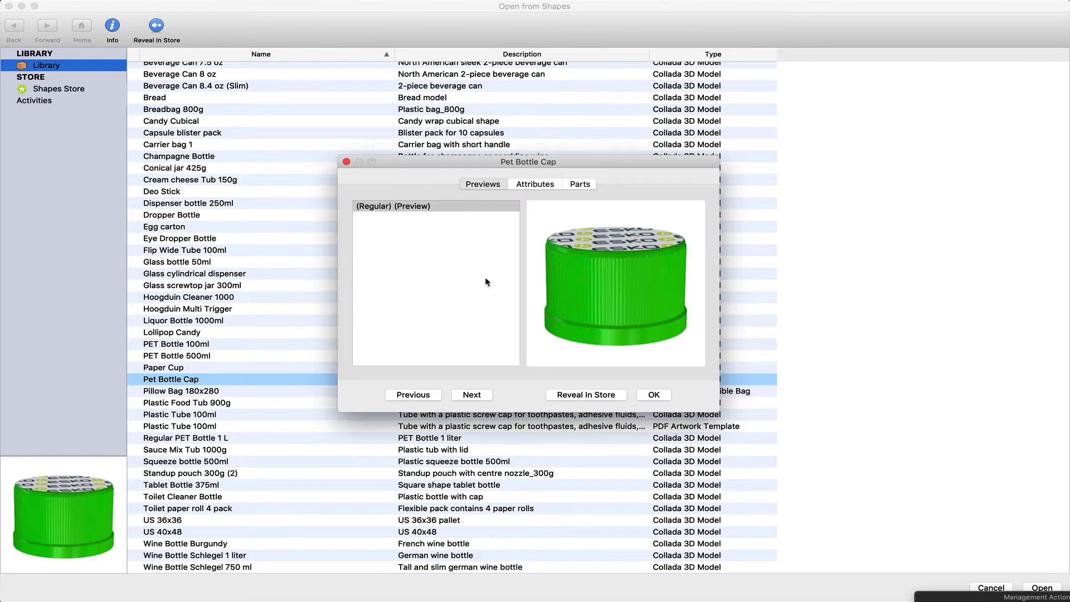
- Save the Pet Bottle Cap's part to the Desktop as CAP
{"action": "left_click", "coordinate": [580, 187]}
{"action": "left_click", "coordinate": [670, 209]}
{"action": "type", "text": "CAP"}
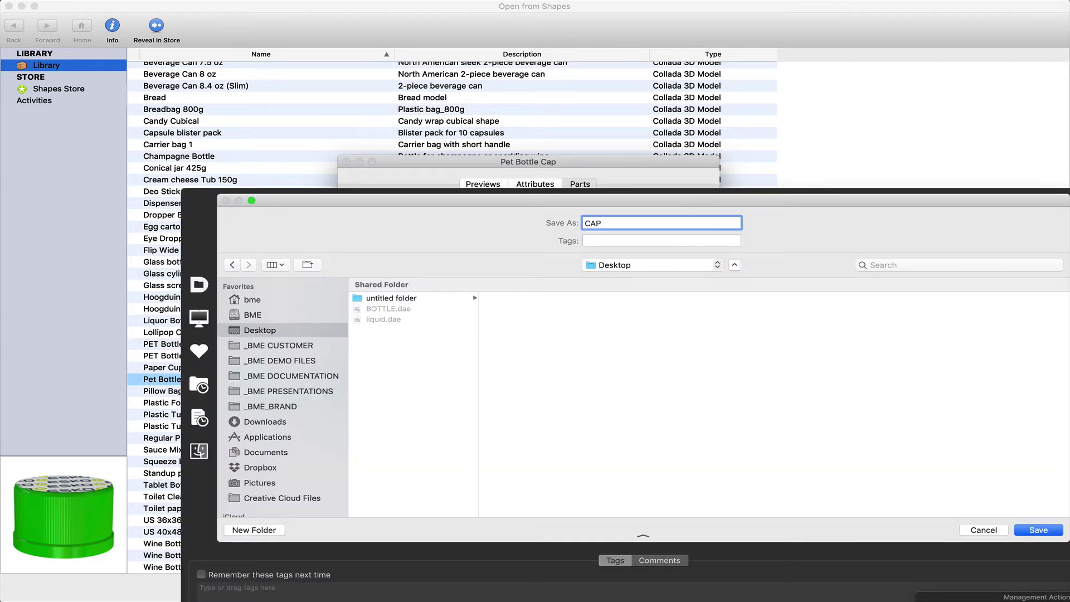
{"action": "key", "text": "Return"}
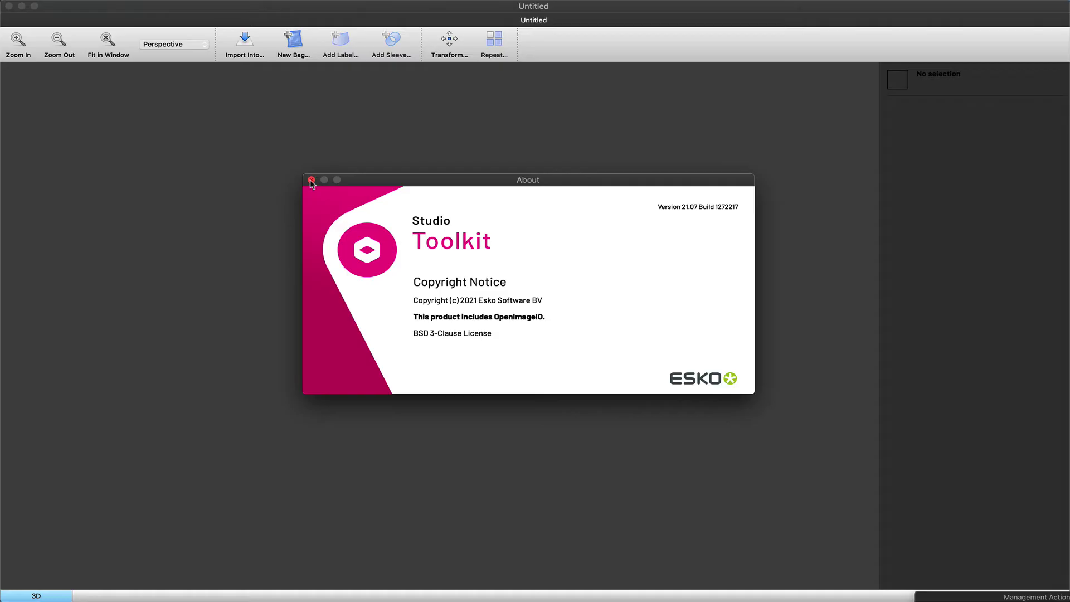
- Switch to Studio Toolkit and open BOTTLE.dae from the Desktop with the Collada (*.dae) file type
{"action": "left_click", "coordinate": [311, 180]}
{"action": "left_click", "coordinate": [106, 3]}
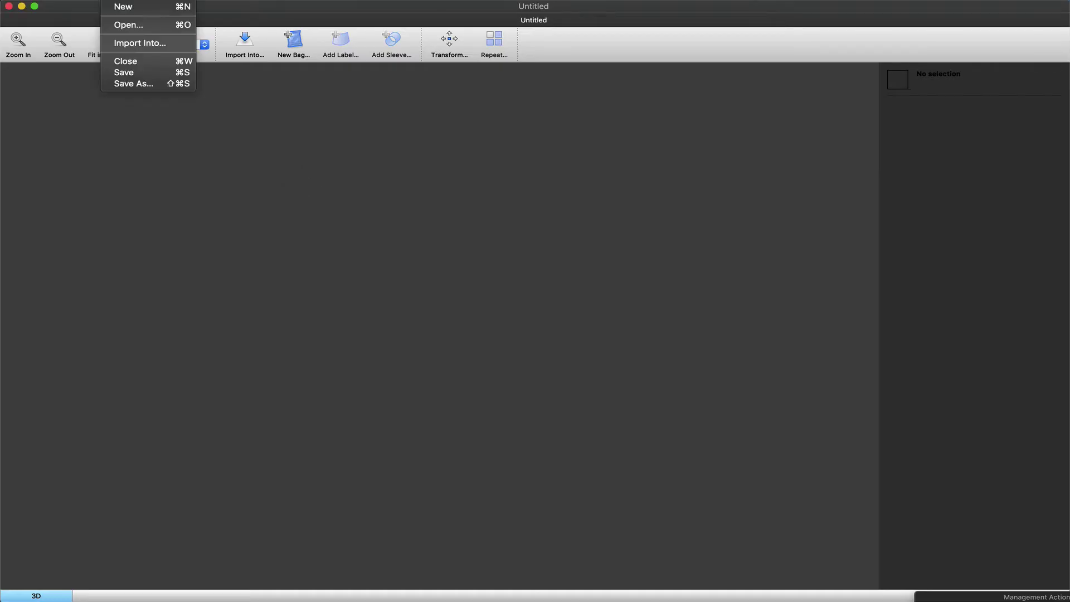
{"action": "left_click", "coordinate": [122, 26]}
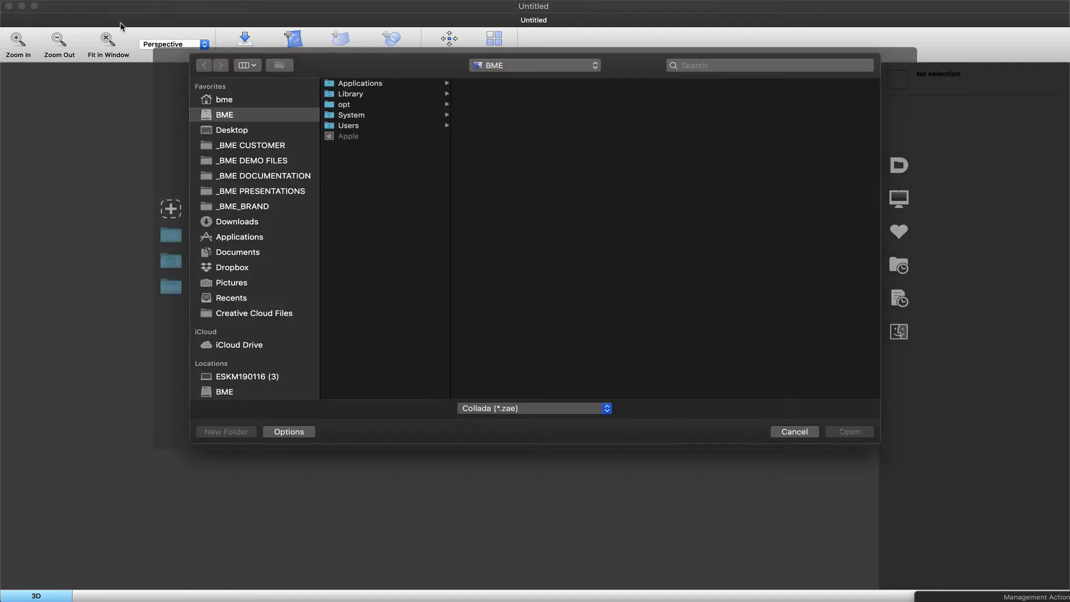
{"action": "left_click", "coordinate": [234, 130]}
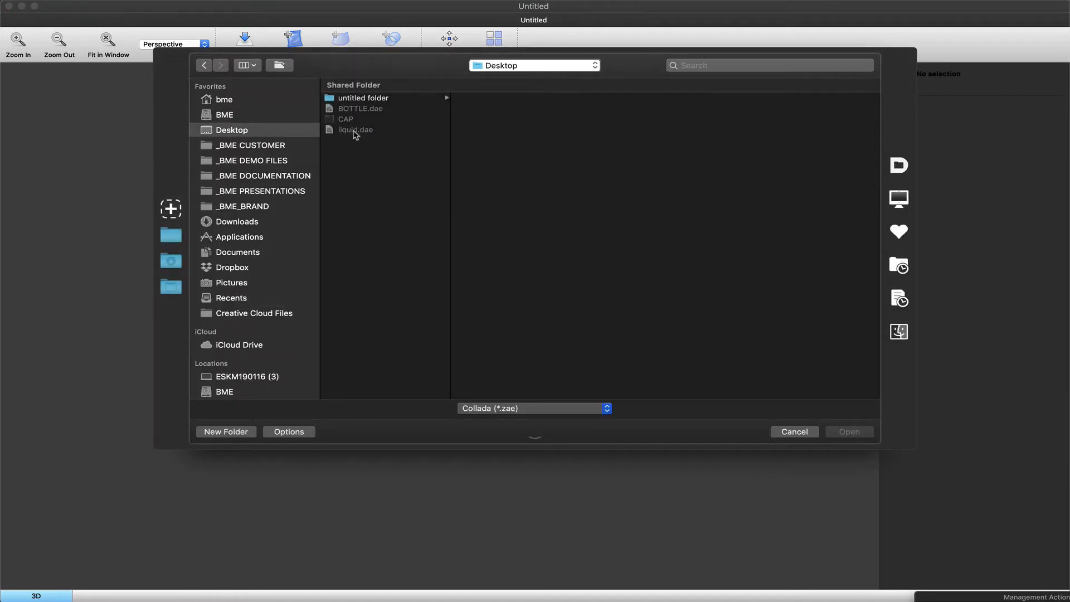
{"action": "left_click", "coordinate": [582, 409]}
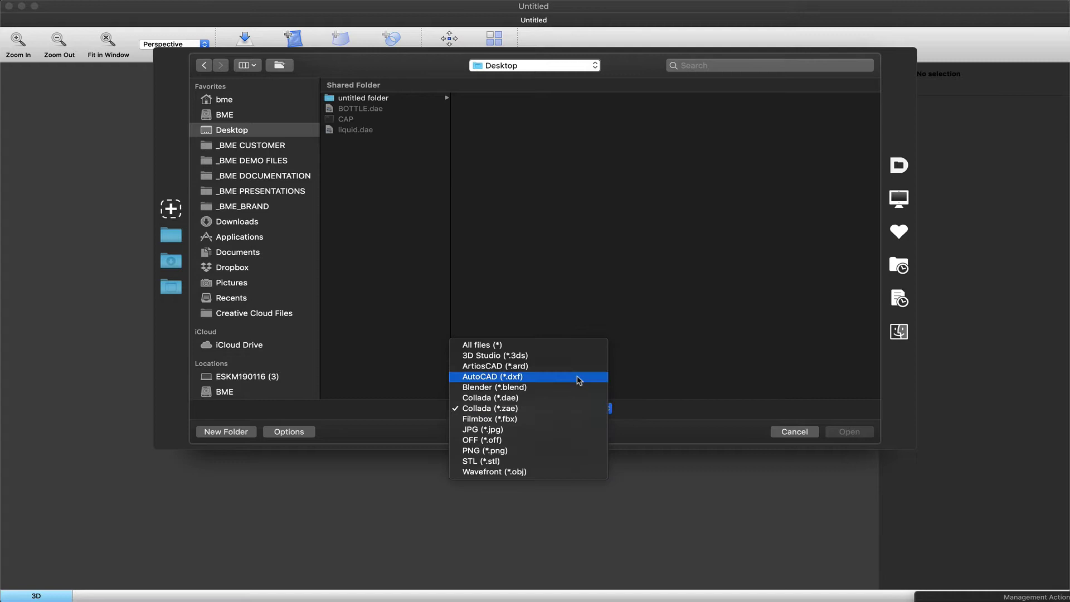
{"action": "left_click", "coordinate": [575, 398]}
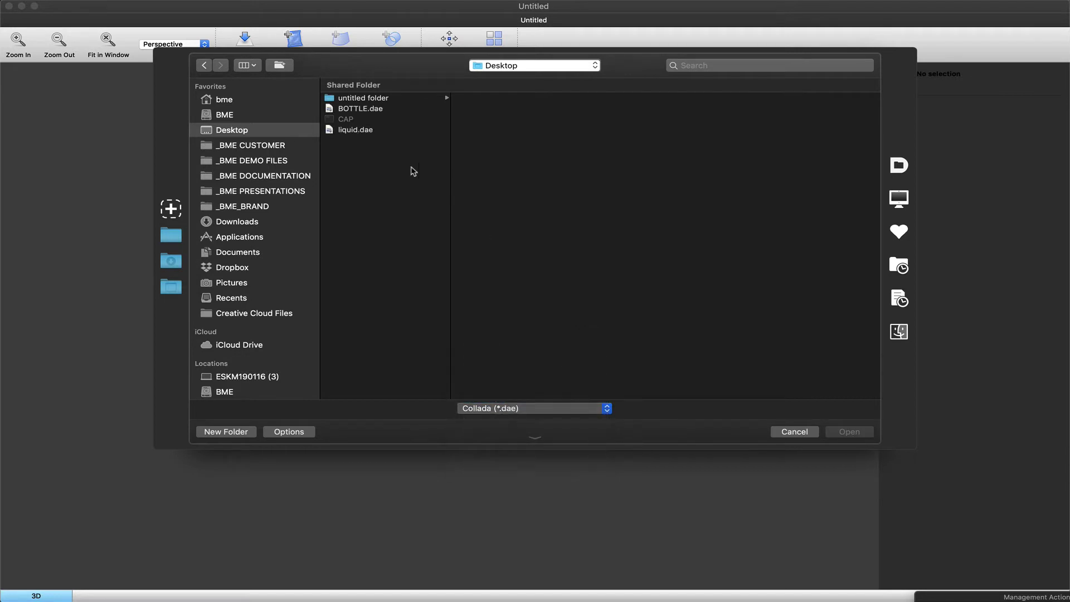
{"action": "left_click", "coordinate": [351, 110]}
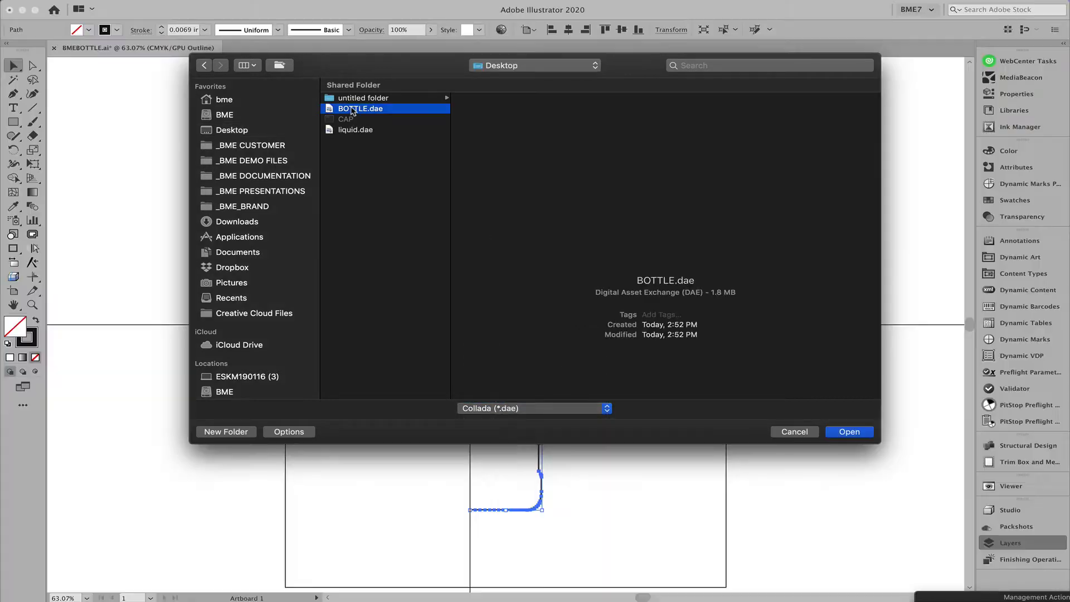
{"action": "double_click", "coordinate": [352, 109]}
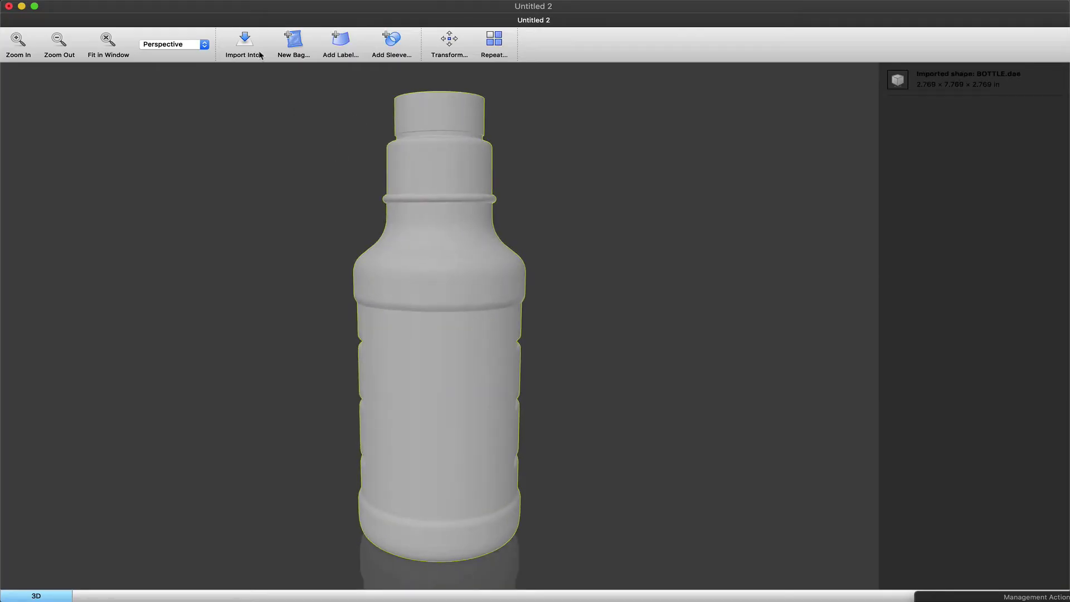
- Try to import the CAP file from the Desktop into the bottle scene
{"action": "left_click", "coordinate": [246, 42]}
{"action": "left_click", "coordinate": [333, 110]}
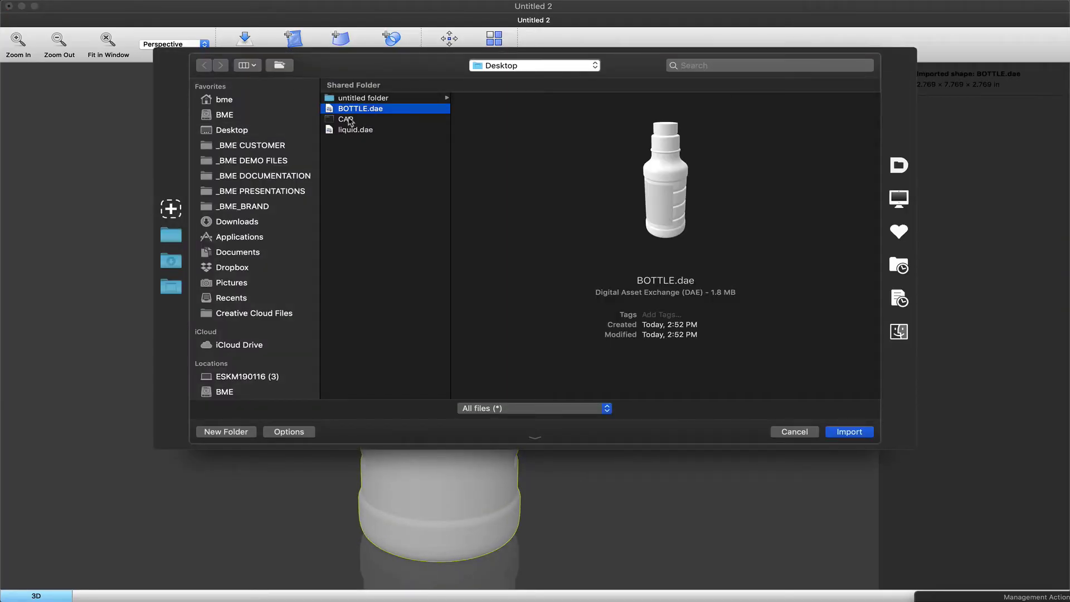
{"action": "left_click", "coordinate": [350, 119]}
{"action": "double_click", "coordinate": [351, 119]}
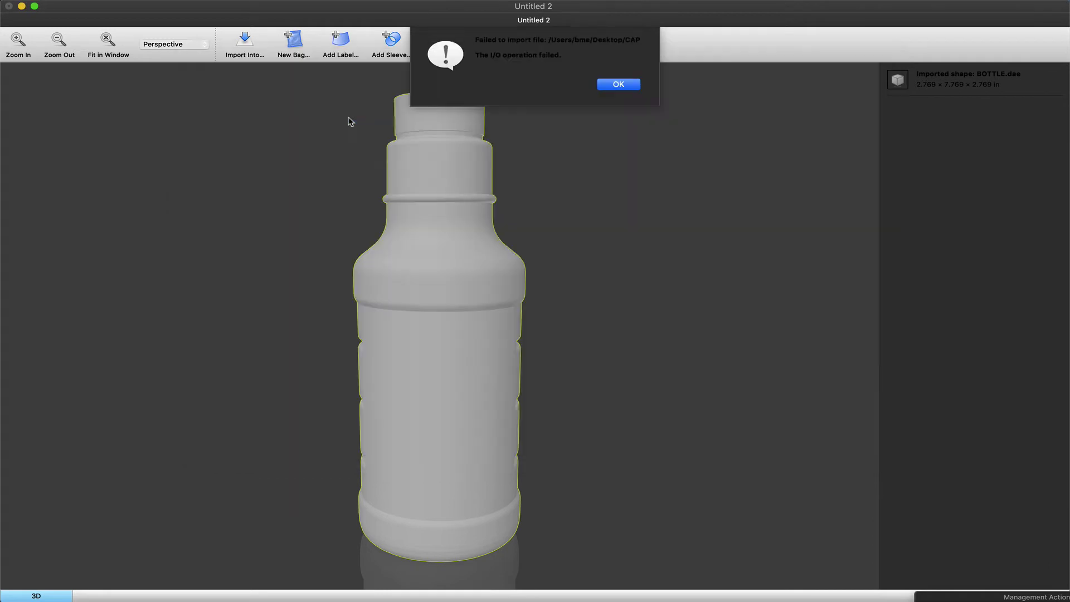
{"action": "left_click", "coordinate": [607, 84]}
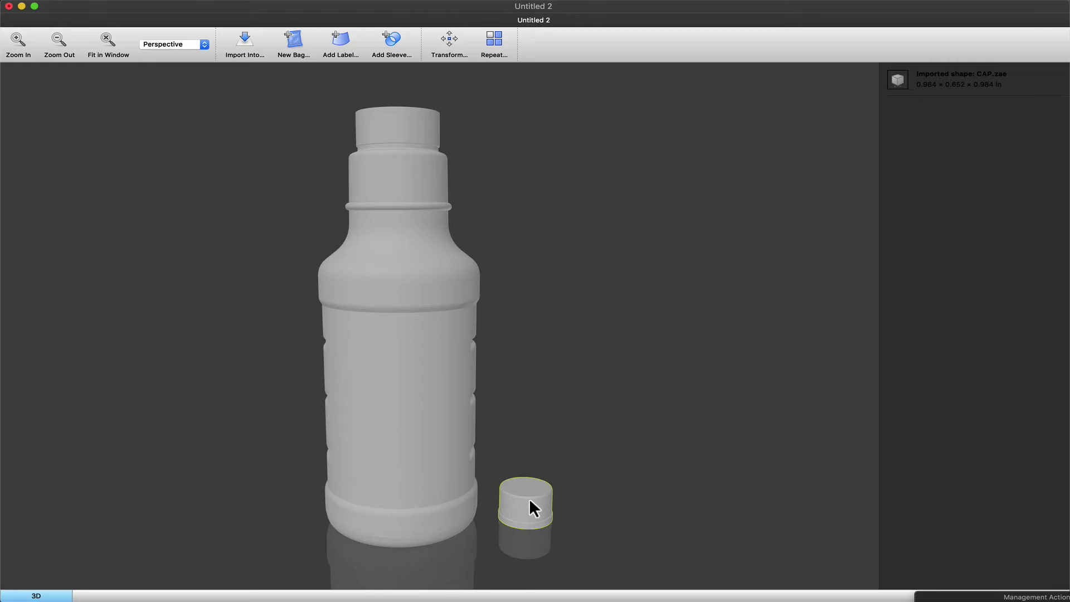
- Move the cap onto the bottle's neck, offsetting it about -2.27 in along X and 7.21 in along Y
{"action": "left_click", "coordinate": [453, 51]}
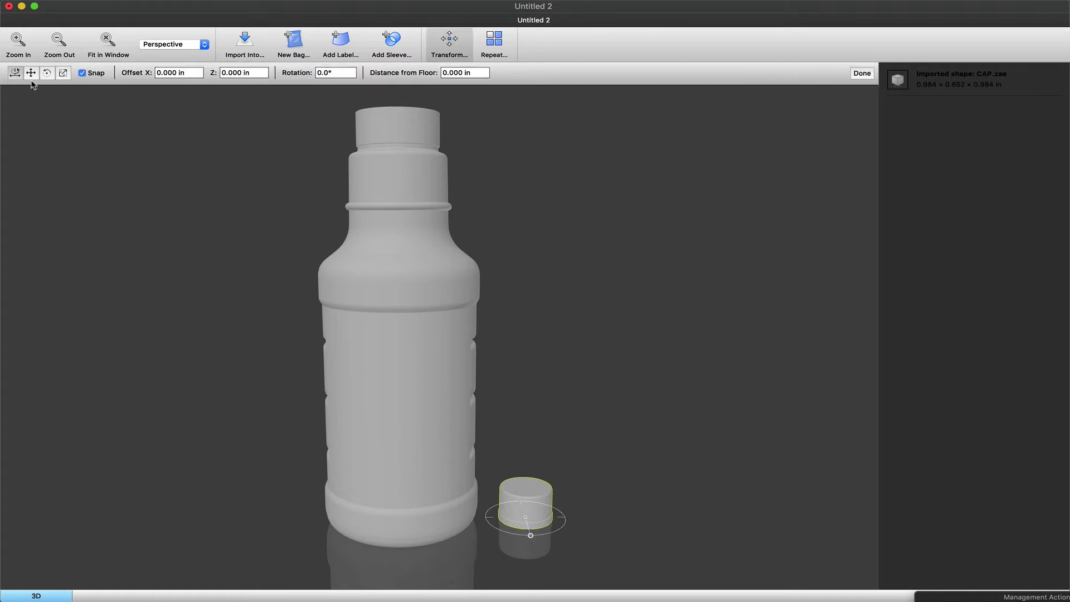
{"action": "left_click", "coordinate": [31, 73]}
{"action": "left_click_drag", "start_coordinate": [524, 482], "coordinate": [369, 128]}
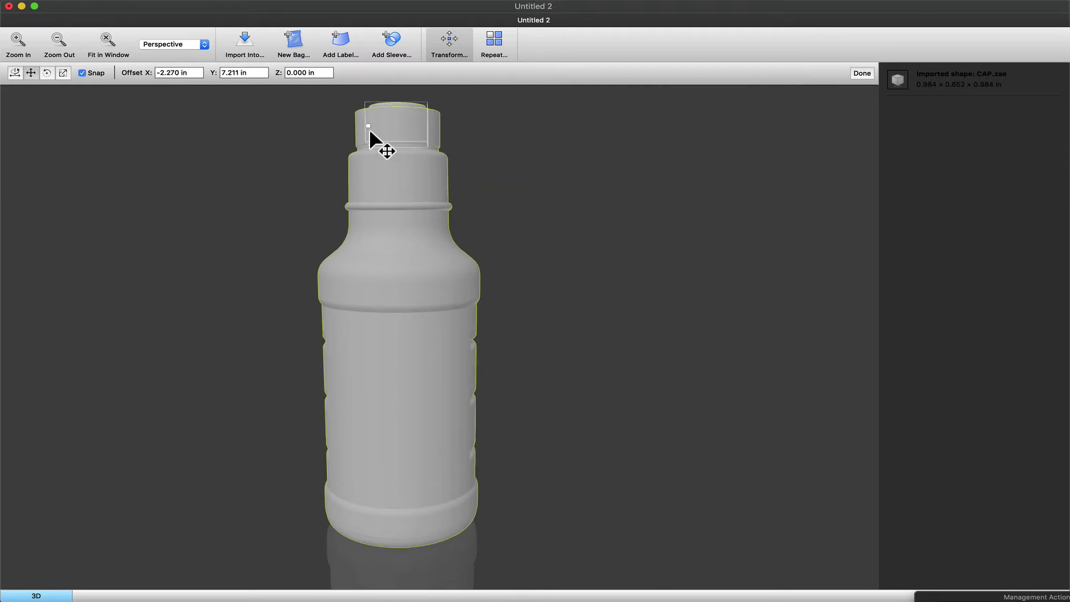
- Scale the cap uniformly to about 147.5% so it covers the bottle's neck, and check the fit from the front and back
{"action": "left_click_drag", "start_coordinate": [484, 209], "coordinate": [530, 350]}
{"action": "scroll", "coordinate": [532, 349], "scroll_direction": "up", "scroll_amount": 5}
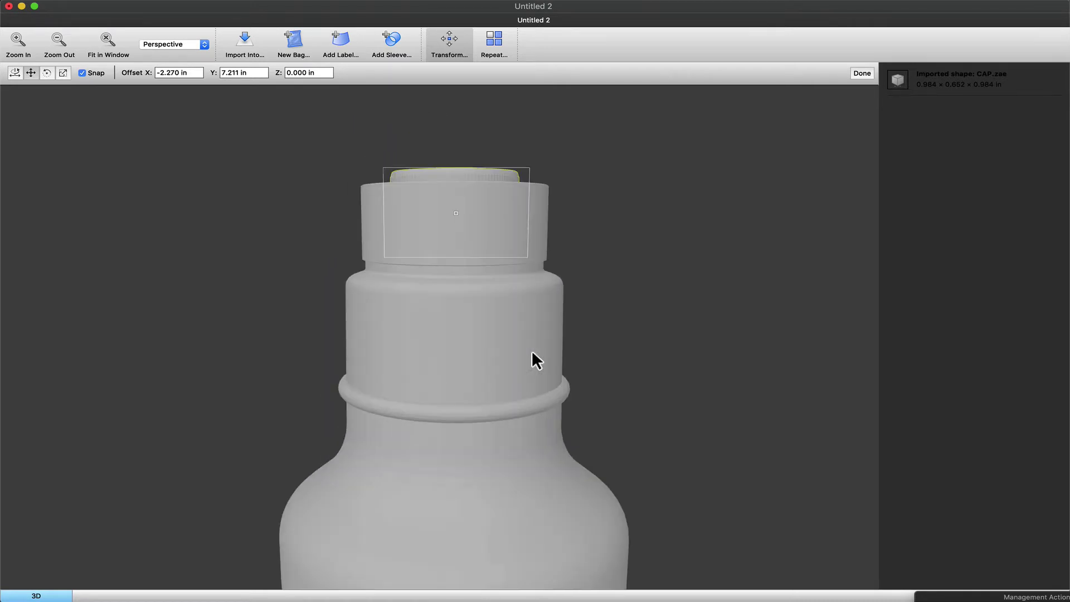
{"action": "left_click_drag", "start_coordinate": [550, 317], "coordinate": [553, 361]}
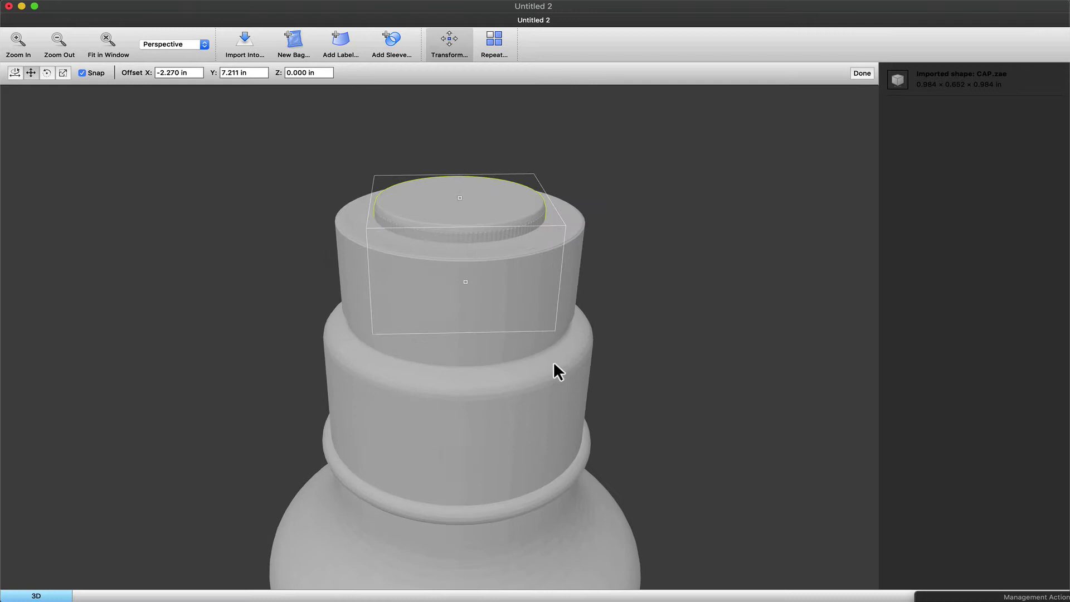
{"action": "left_click", "coordinate": [63, 73]}
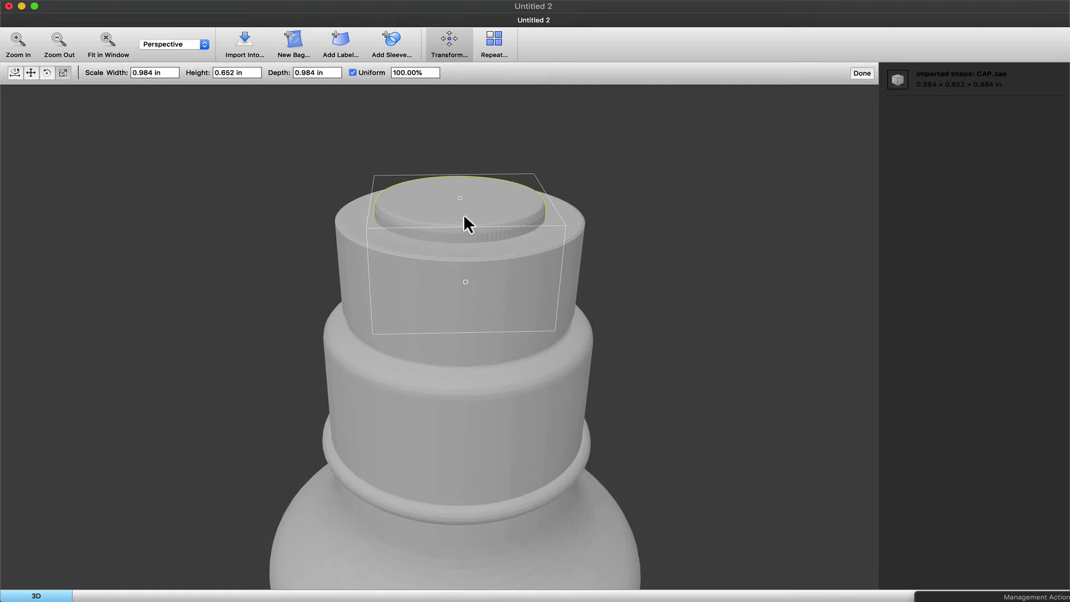
{"action": "left_click_drag", "start_coordinate": [472, 220], "coordinate": [494, 189]}
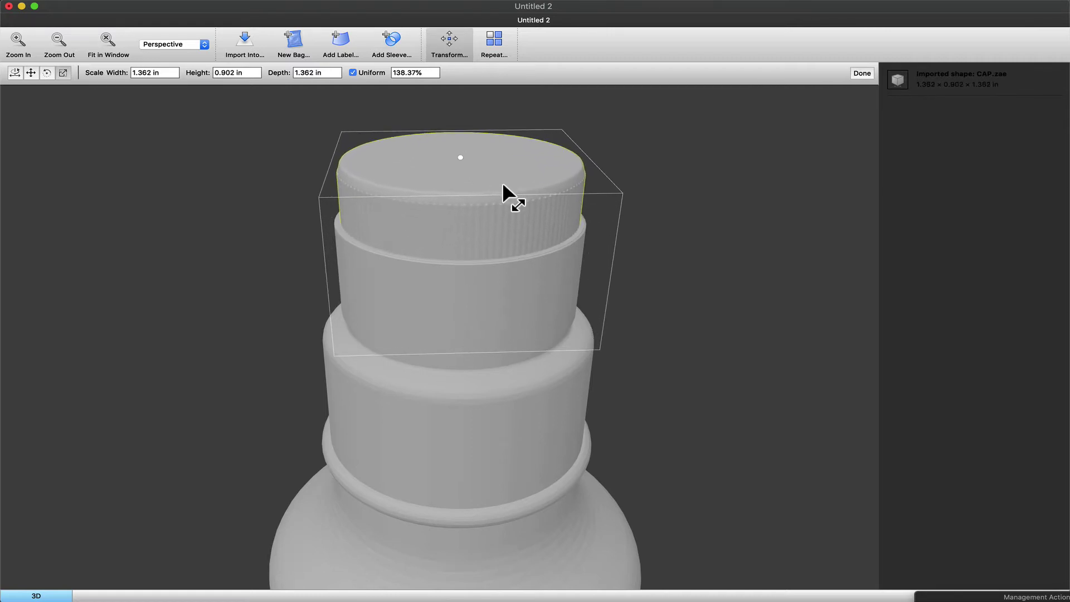
{"action": "left_click_drag", "start_coordinate": [502, 185], "coordinate": [511, 179]}
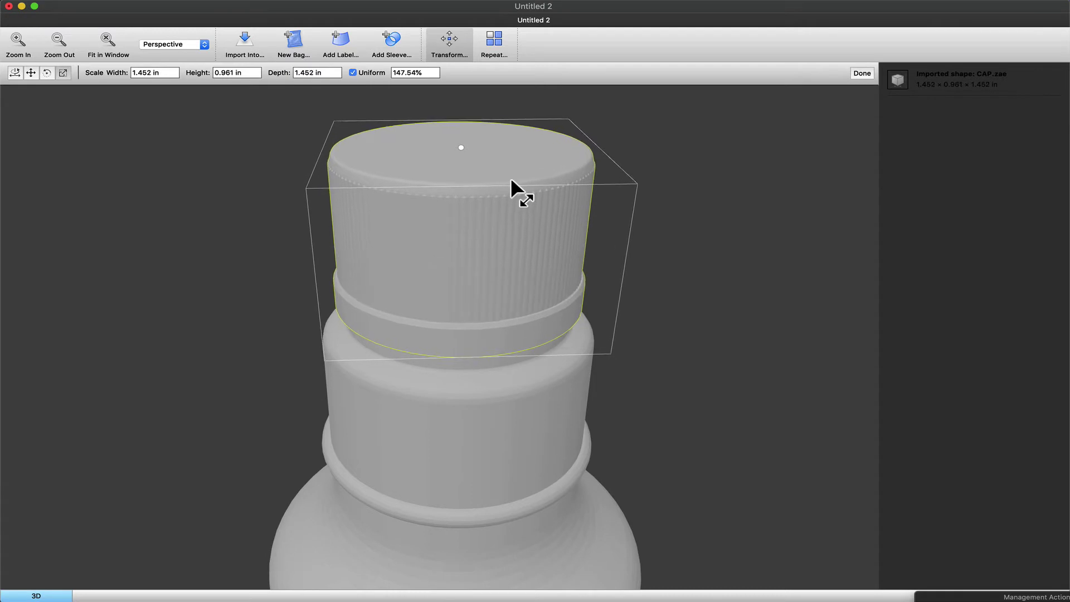
{"action": "key", "text": "1"}
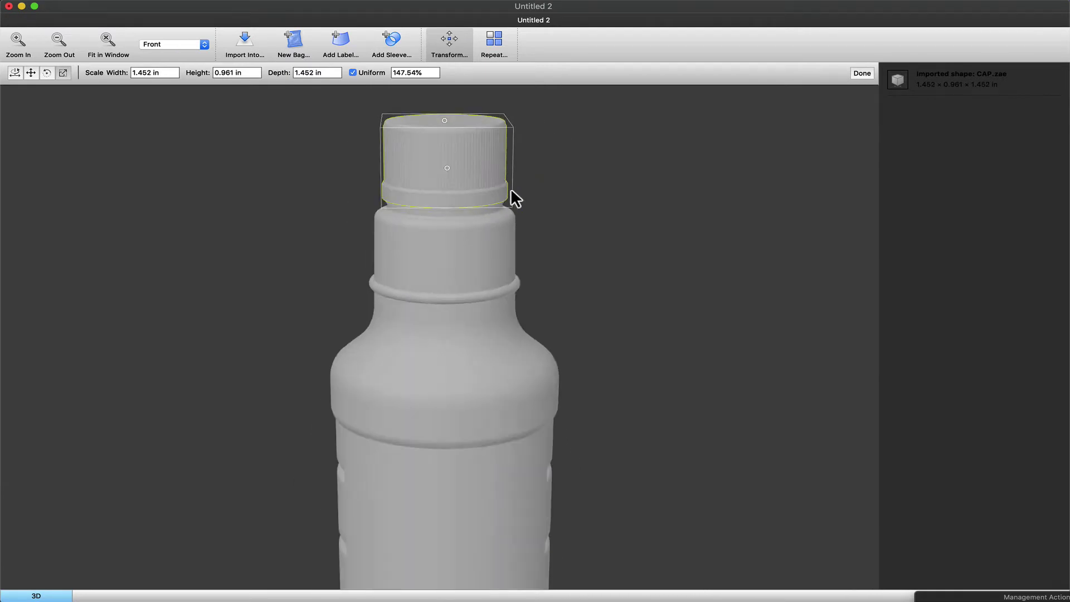
{"action": "key", "text": "super+2"}
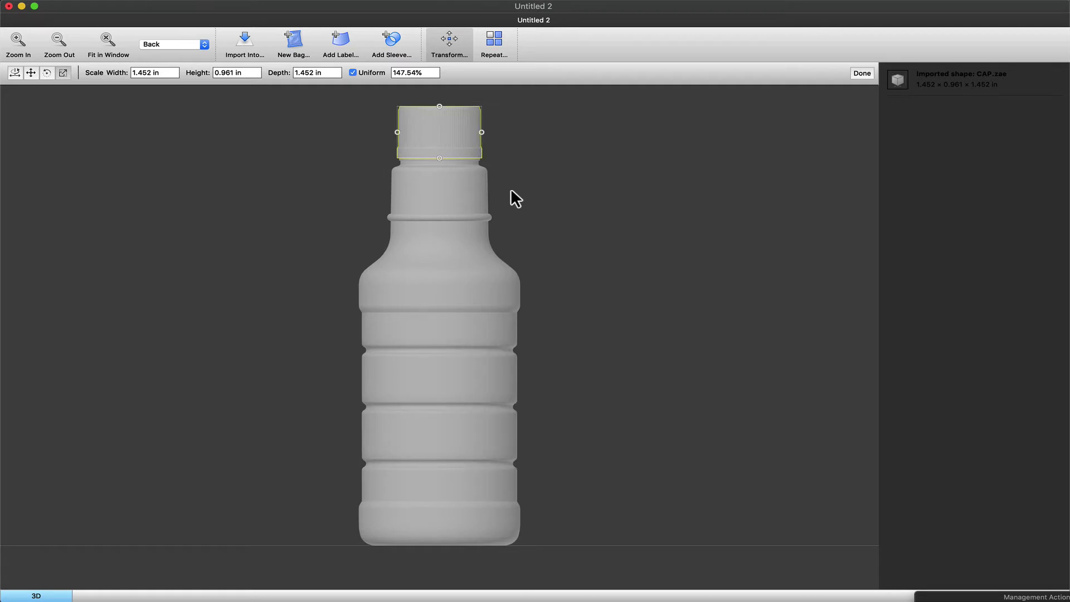
- Save the combined bottle and cap model on the Desktop under a new name
{"action": "left_click", "coordinate": [111, 1]}
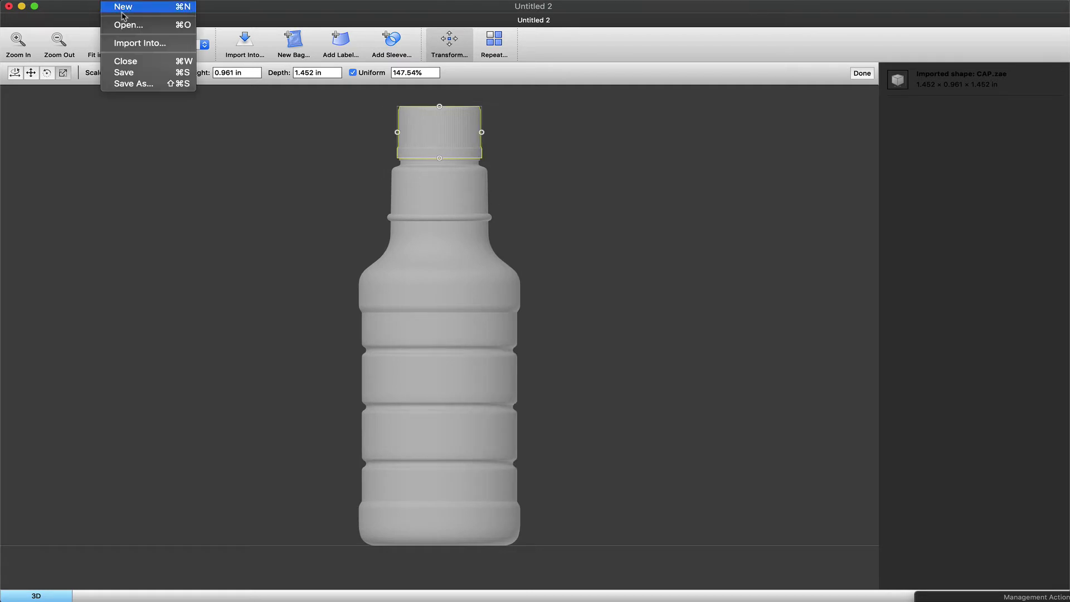
{"action": "left_click", "coordinate": [126, 83]}
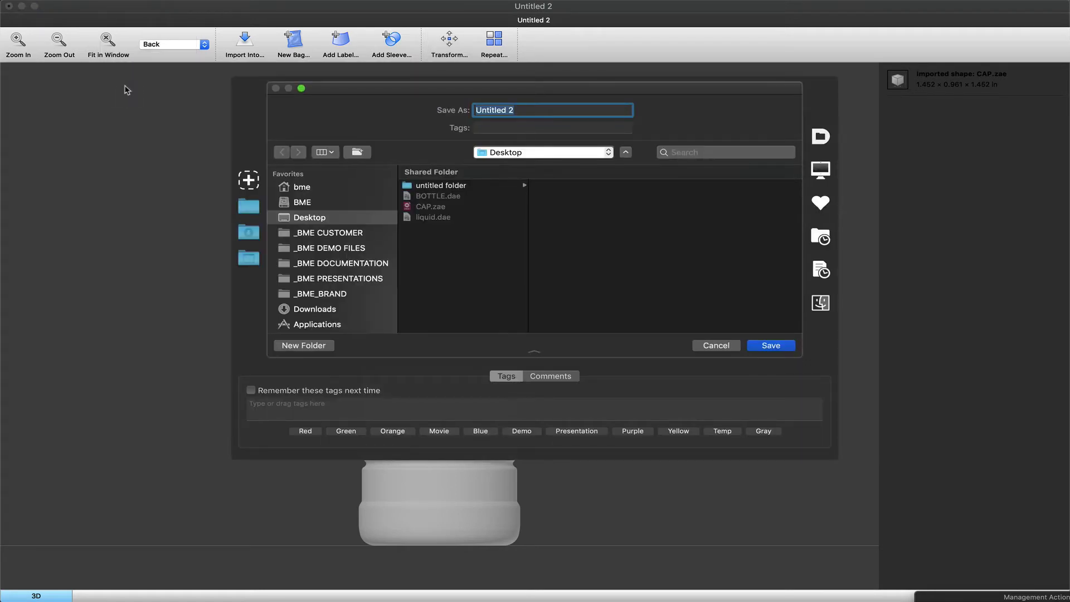
{"action": "type", "text": "BOTTLE+CAP"}
{"action": "left_click", "coordinate": [775, 346]}
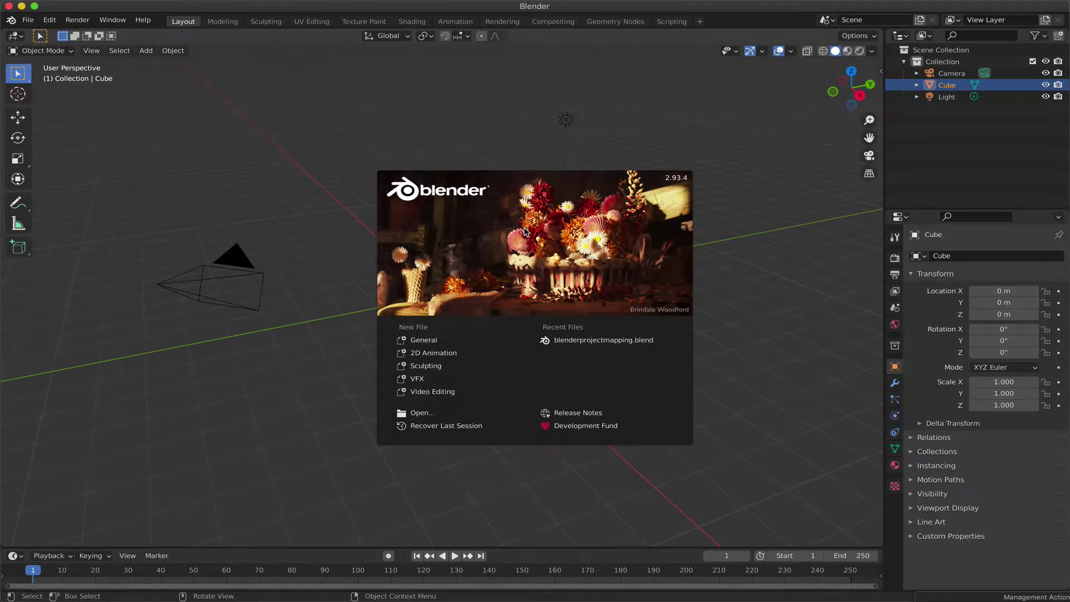
- Switch to Blender, dismiss the splash screen and delete the default cube
{"action": "left_click", "coordinate": [525, 231]}
{"action": "key", "text": "x"}
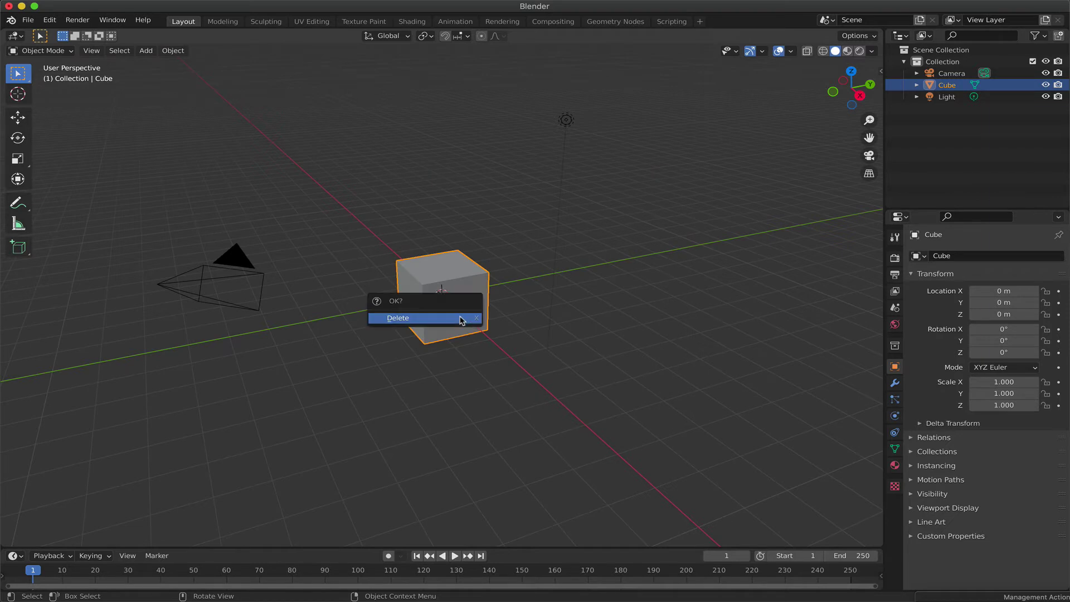
{"action": "left_click", "coordinate": [460, 318]}
- Import liquid.dae from the Desktop as a Collada model
{"action": "left_click", "coordinate": [35, 20]}
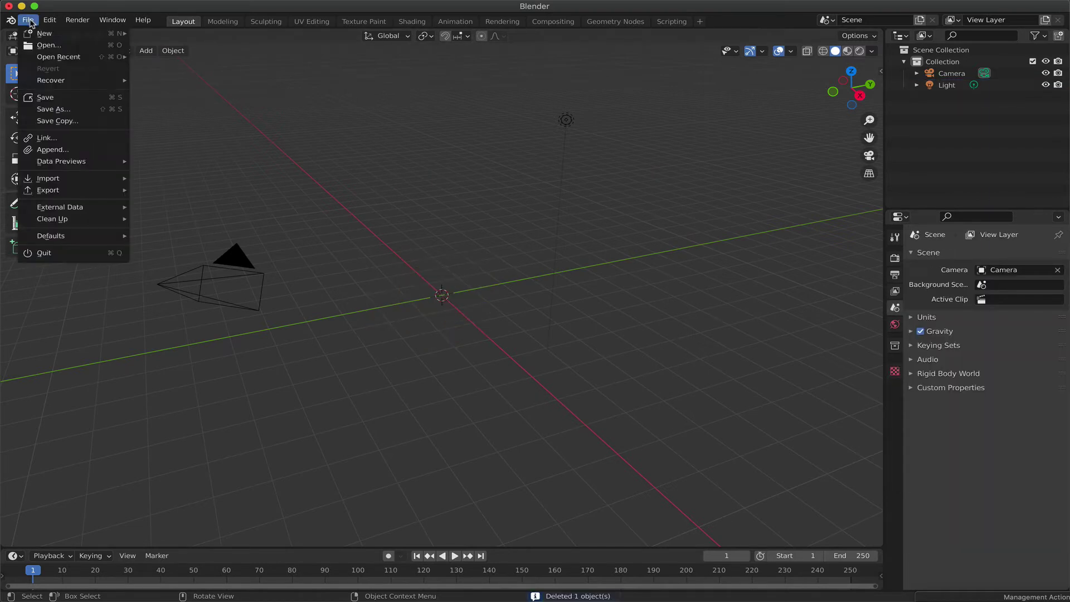
{"action": "mouse_move", "coordinate": [119, 180]}
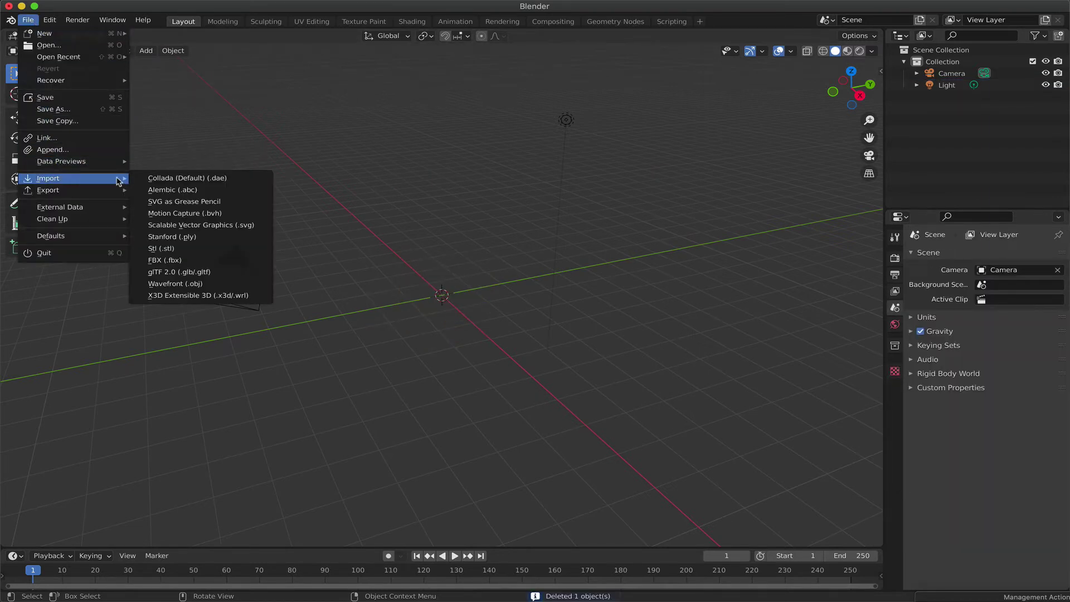
{"action": "left_click", "coordinate": [152, 179]}
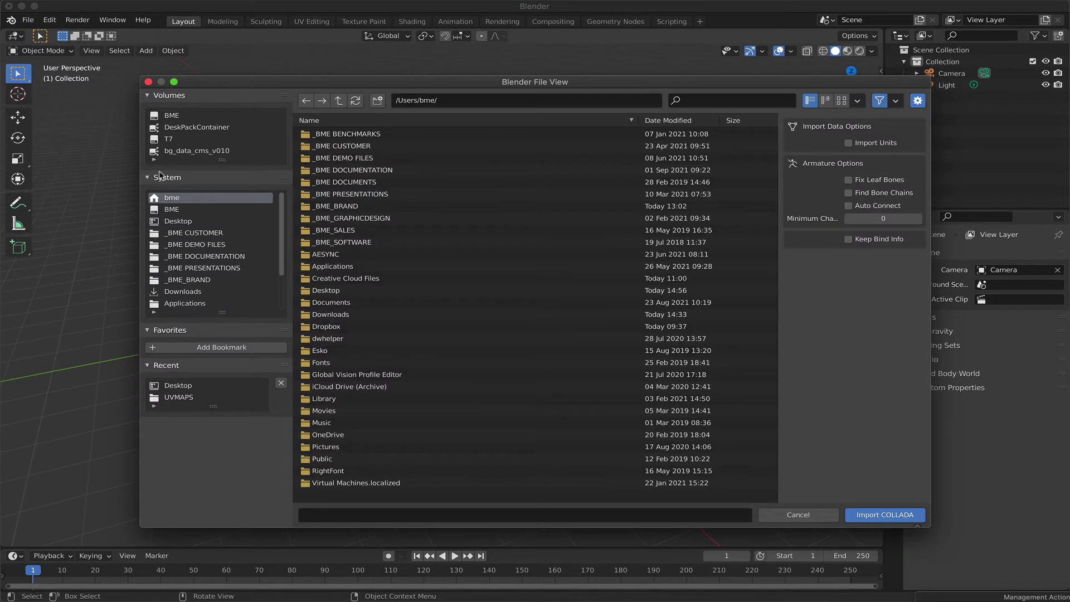
{"action": "left_click", "coordinate": [189, 223]}
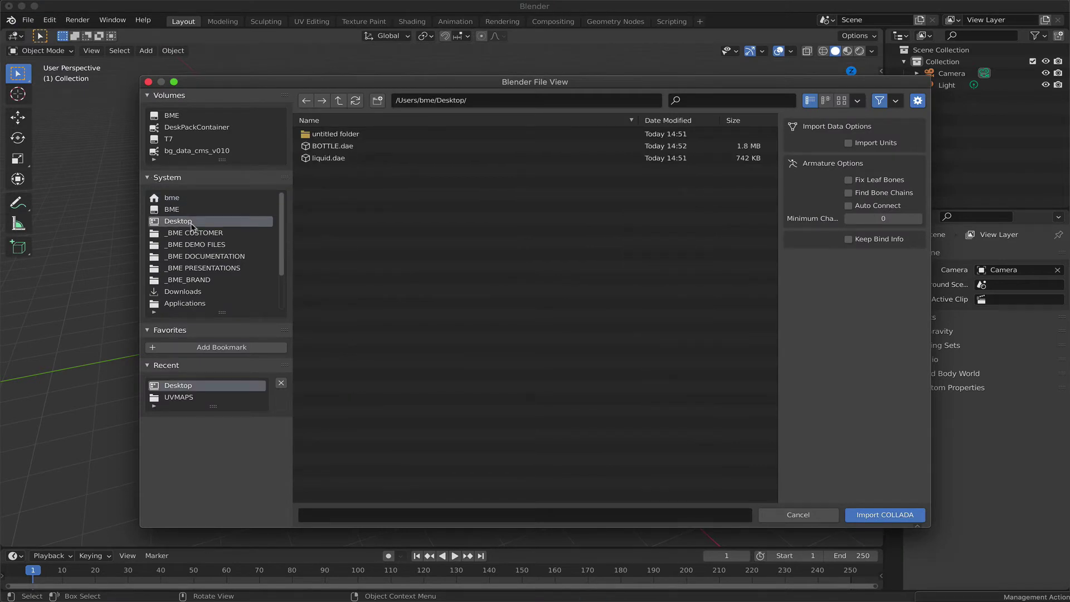
{"action": "left_click", "coordinate": [347, 158]}
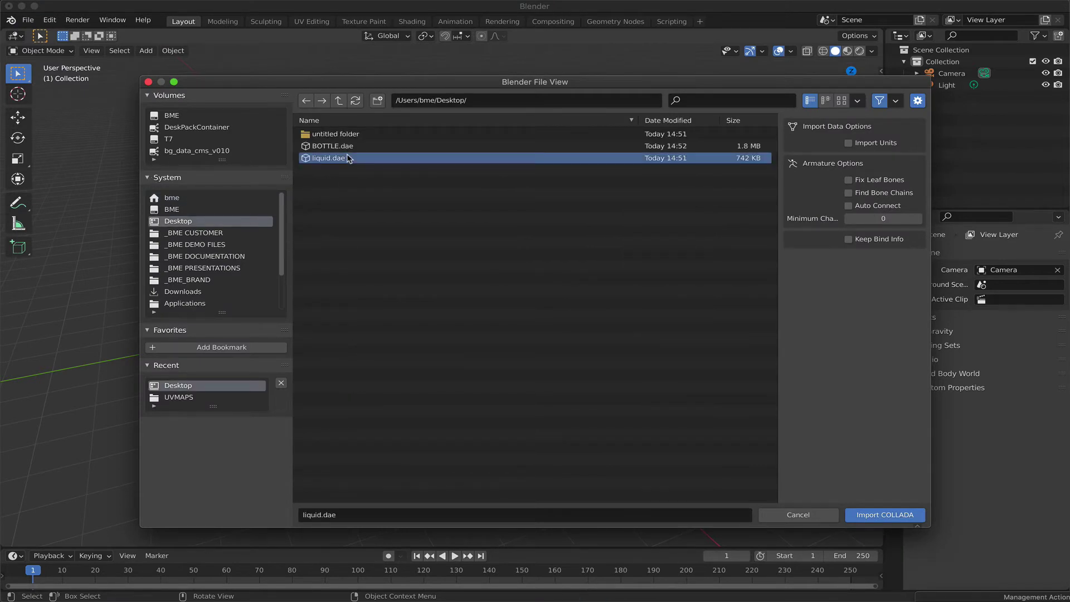
{"action": "left_click", "coordinate": [872, 515]}
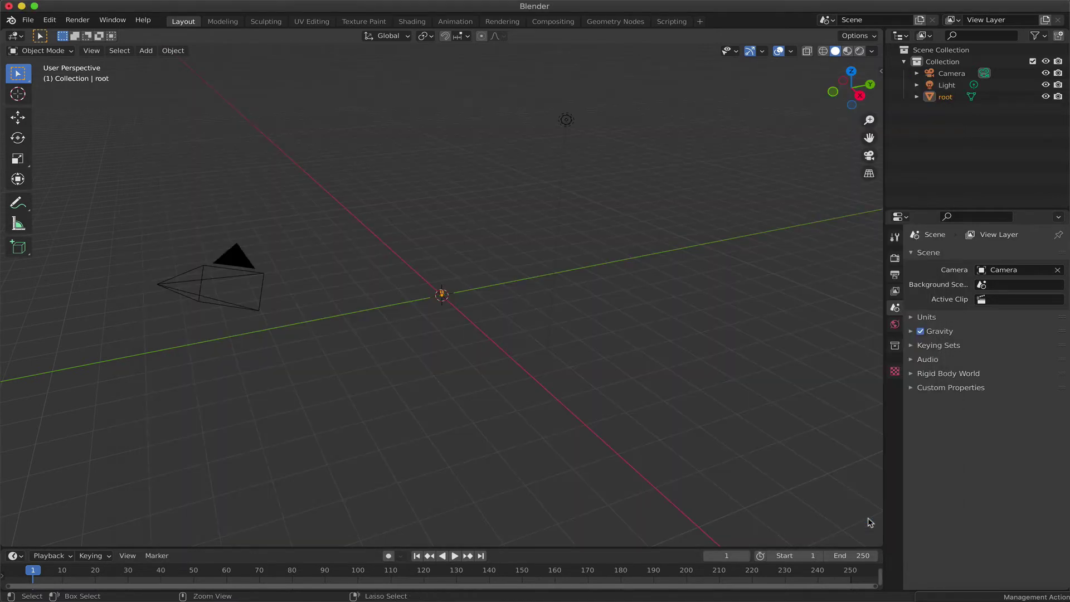
- Examine the imported liquid model from above and from the side, checking its full shape from base to neck
{"action": "scroll", "coordinate": [870, 522], "scroll_direction": "up", "scroll_amount": 5}
{"action": "scroll", "coordinate": [870, 522], "scroll_direction": "up", "scroll_amount": 10}
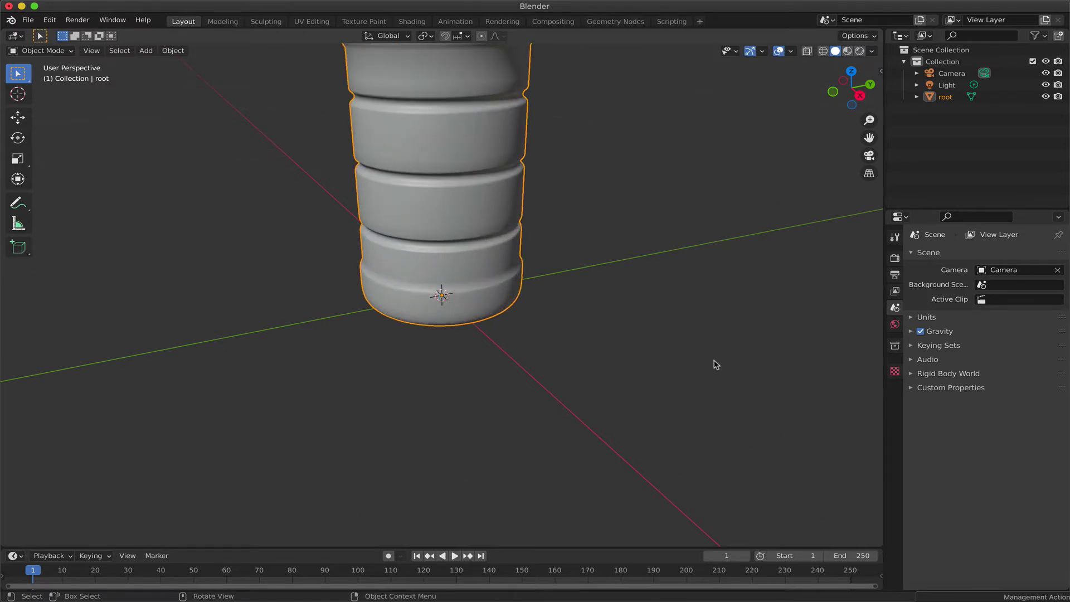
{"action": "scroll", "coordinate": [715, 365], "scroll_direction": "up", "scroll_amount": 5}
{"action": "scroll", "coordinate": [716, 365], "scroll_direction": "down", "scroll_amount": 3}
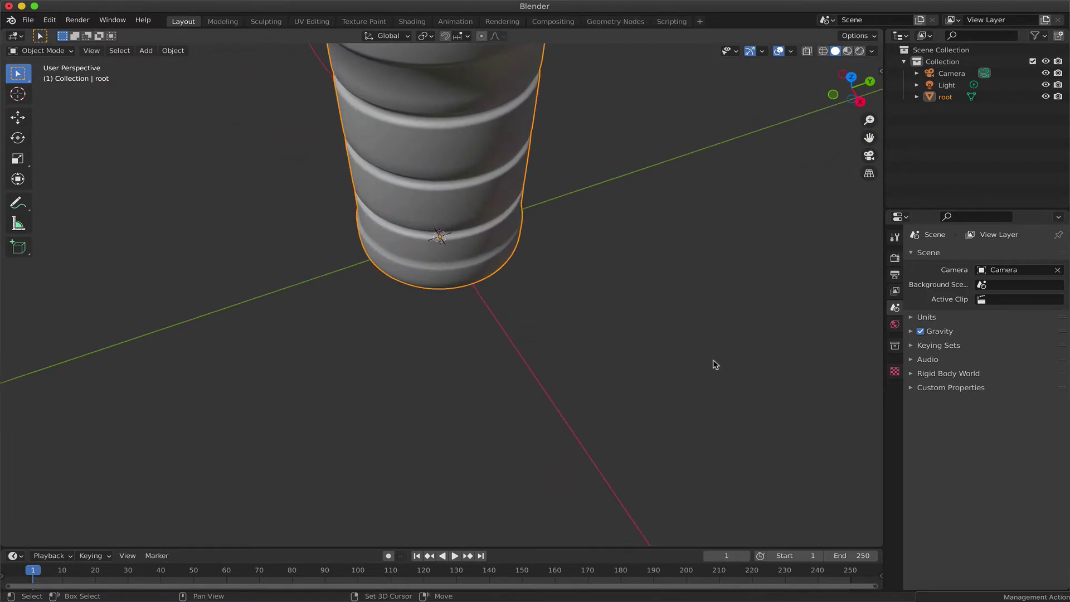
{"action": "scroll", "coordinate": [716, 365], "scroll_direction": "up", "scroll_amount": 5}
{"action": "scroll", "coordinate": [716, 365], "scroll_direction": "down", "scroll_amount": 1}
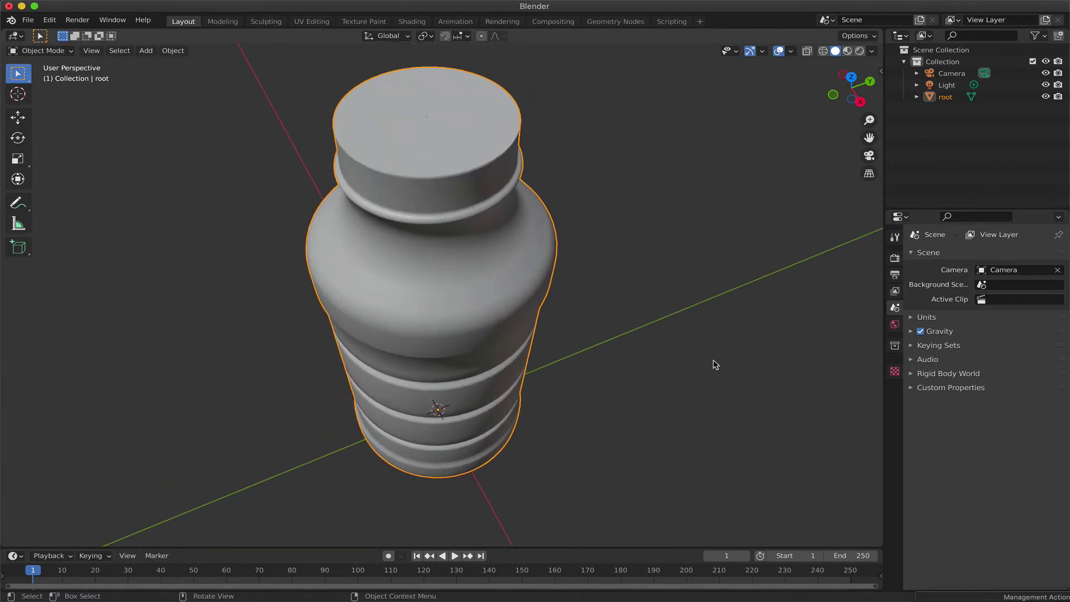
{"action": "scroll", "coordinate": [716, 365], "scroll_direction": "down", "scroll_amount": 5}
{"action": "scroll", "coordinate": [716, 365], "scroll_direction": "down", "scroll_amount": 2}
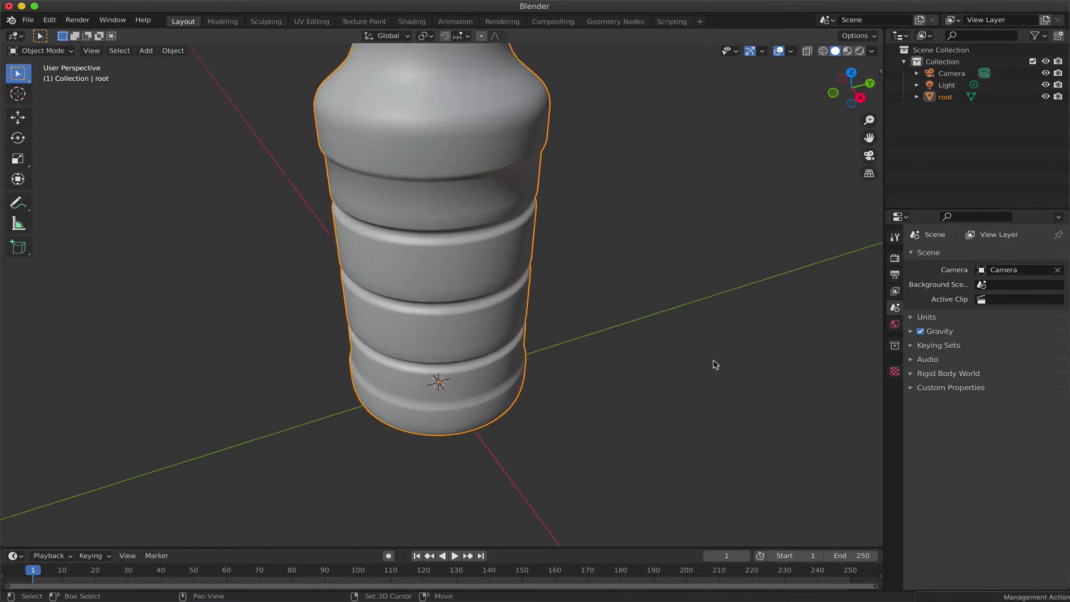
{"action": "scroll", "coordinate": [716, 364], "scroll_direction": "down", "scroll_amount": 6}
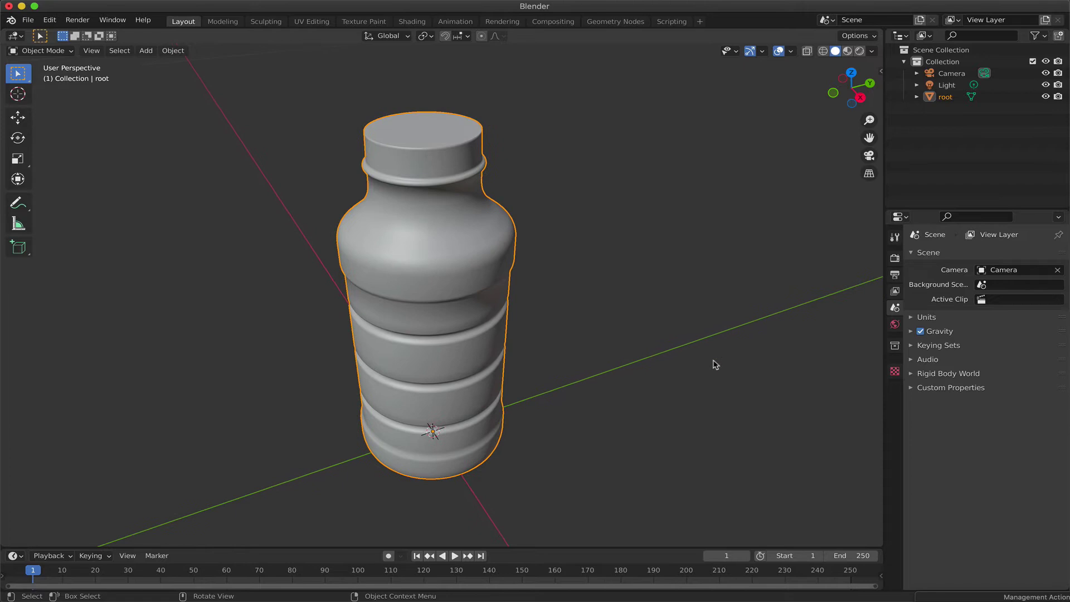
{"action": "scroll", "coordinate": [715, 364], "scroll_direction": "left", "scroll_amount": 6}
{"action": "scroll", "coordinate": [716, 364], "scroll_direction": "right", "scroll_amount": 4}
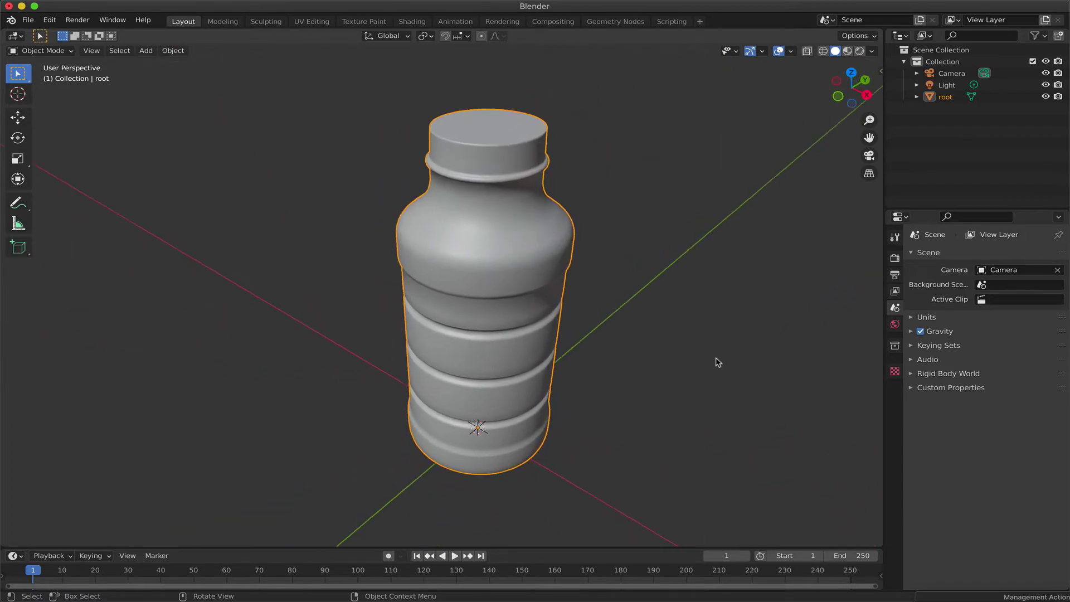
{"action": "scroll", "coordinate": [718, 362], "scroll_direction": "left", "scroll_amount": 3}
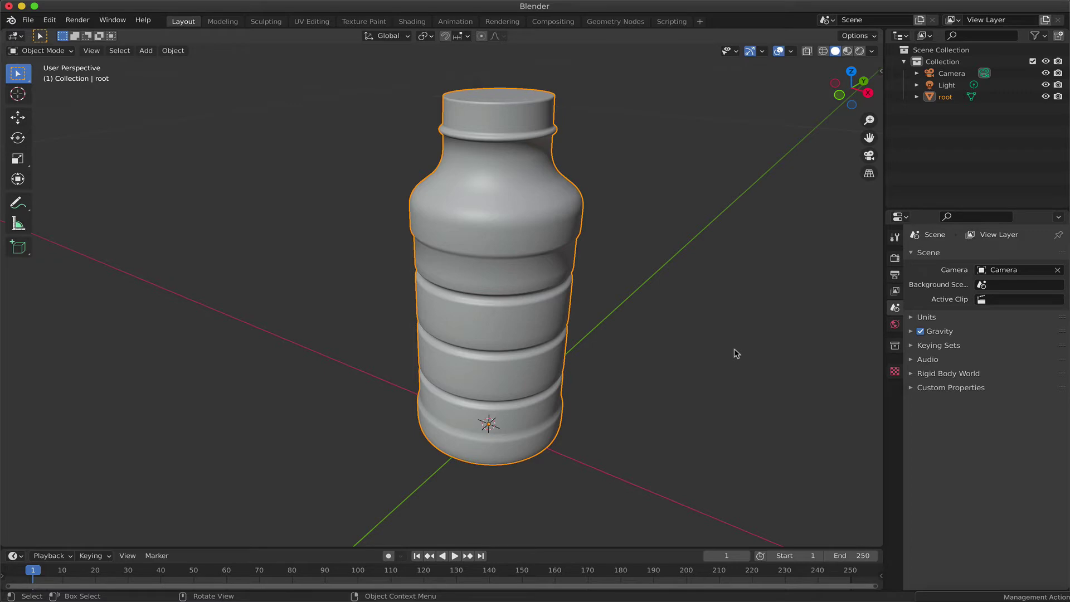
- Expand the imported root object down to its mybottle mesh and select its material
{"action": "left_click", "coordinate": [917, 97]}
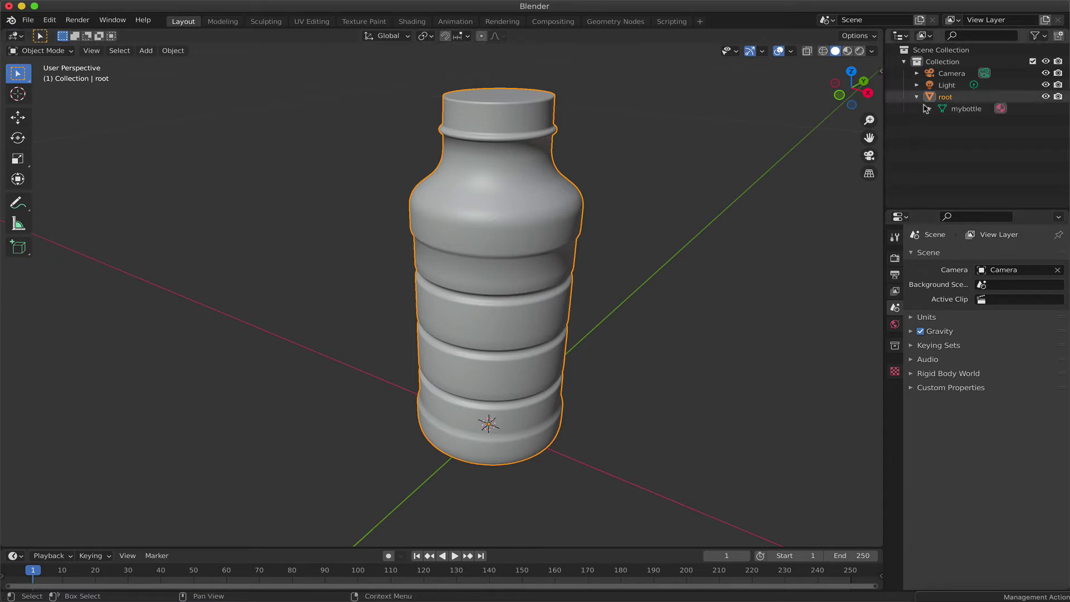
{"action": "left_click", "coordinate": [929, 109]}
{"action": "left_click", "coordinate": [978, 122]}
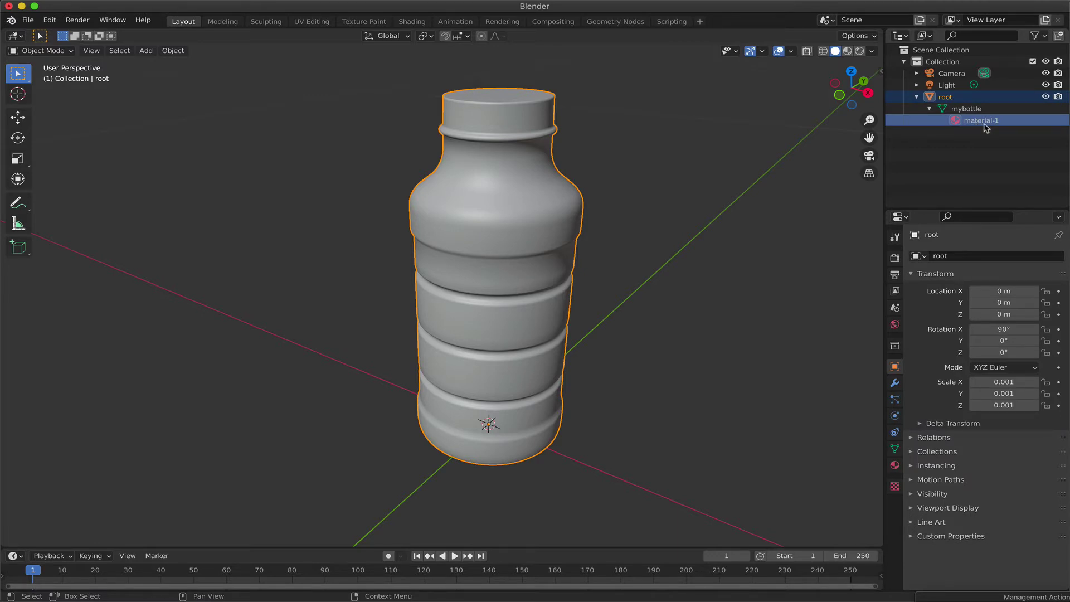
- Switch to the UV Editing workspace, select the whole liquid mesh and unwrap it with Sphere Projection
{"action": "left_click", "coordinate": [315, 26]}
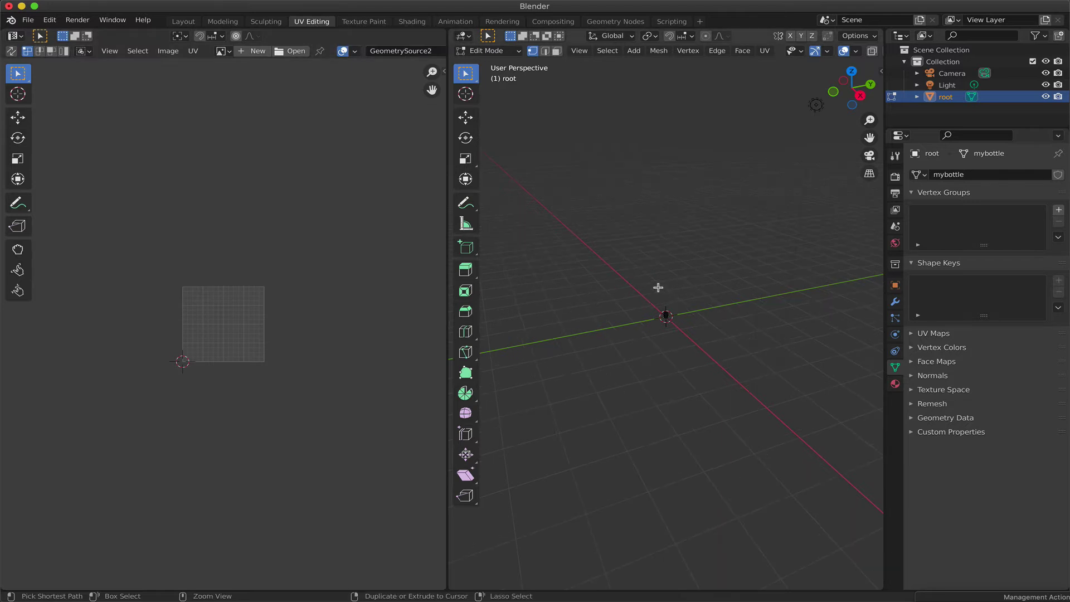
{"action": "scroll", "coordinate": [657, 288], "scroll_direction": "up", "scroll_amount": 12}
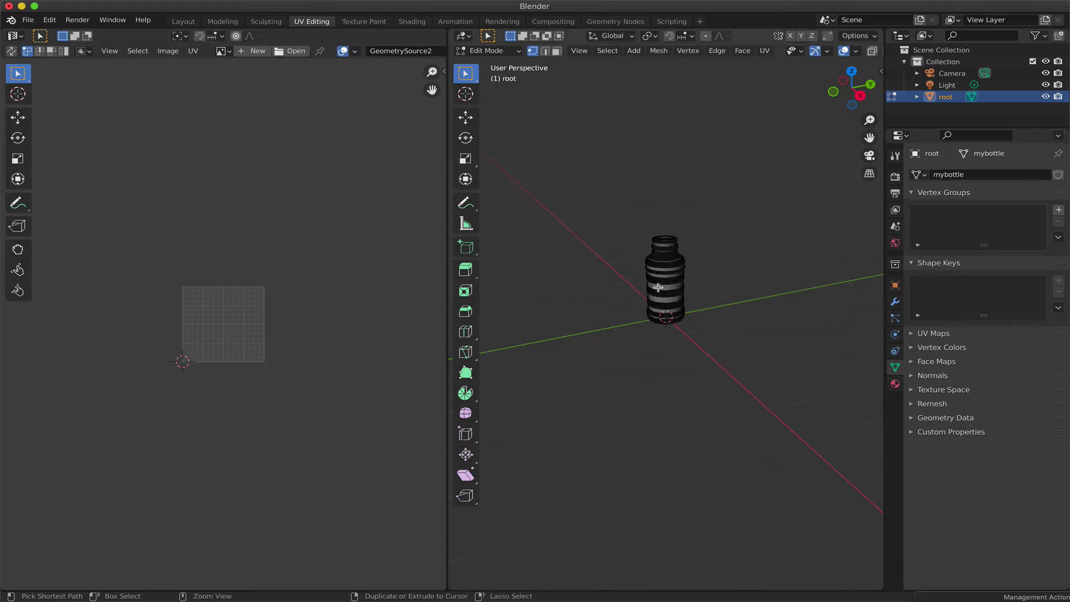
{"action": "key", "text": "a"}
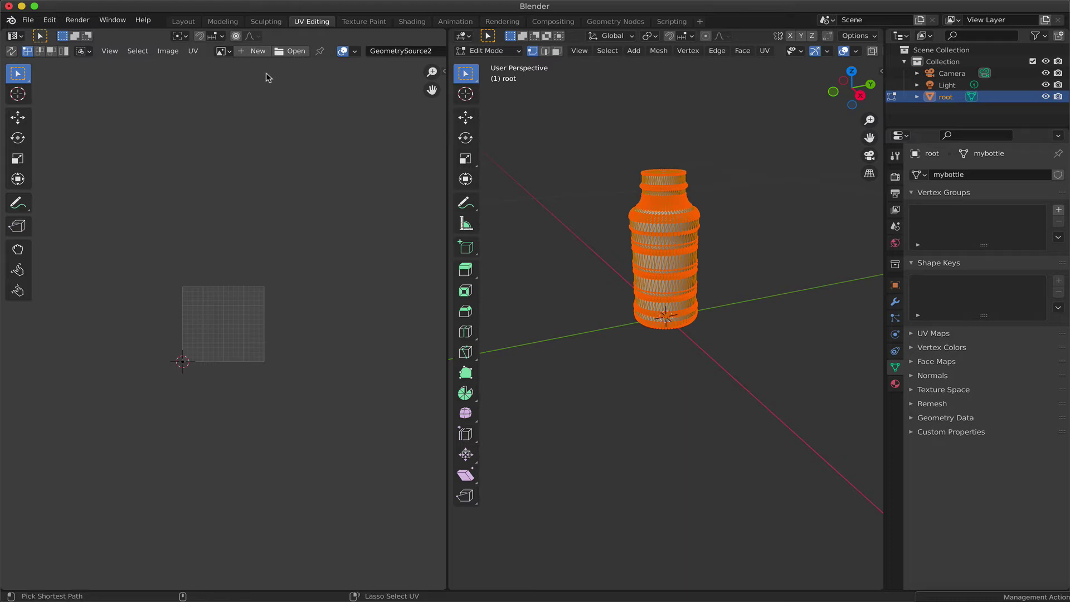
{"action": "left_click", "coordinate": [193, 51]}
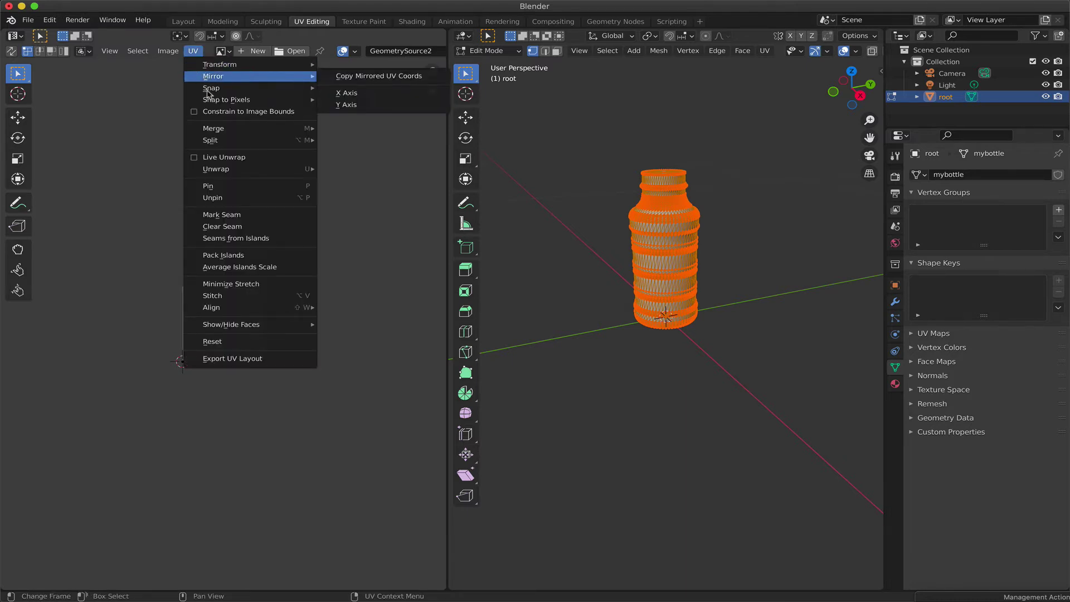
{"action": "mouse_move", "coordinate": [231, 169]}
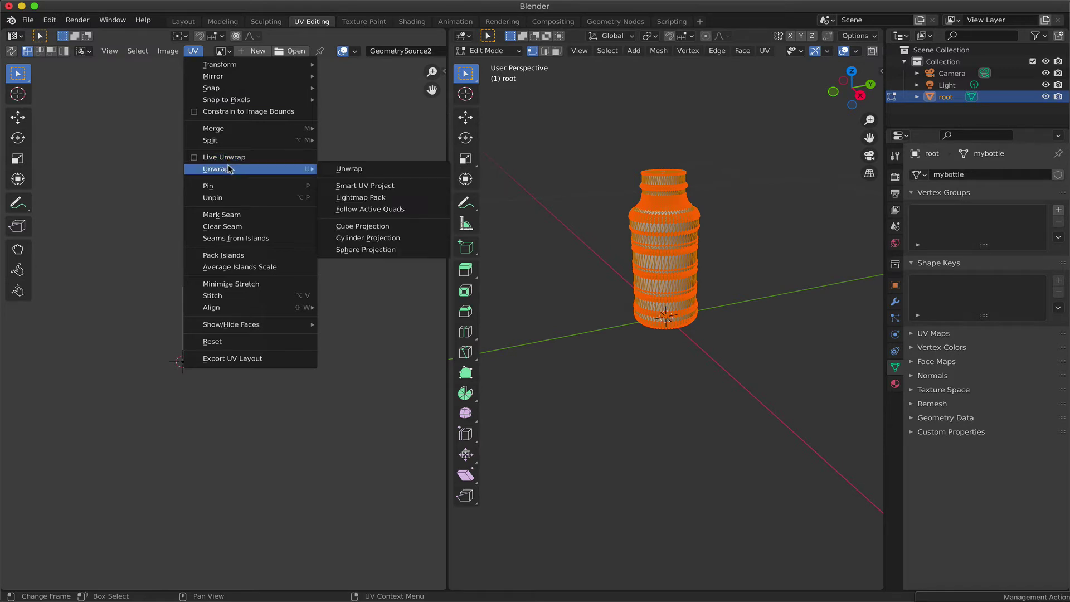
{"action": "left_click", "coordinate": [361, 250]}
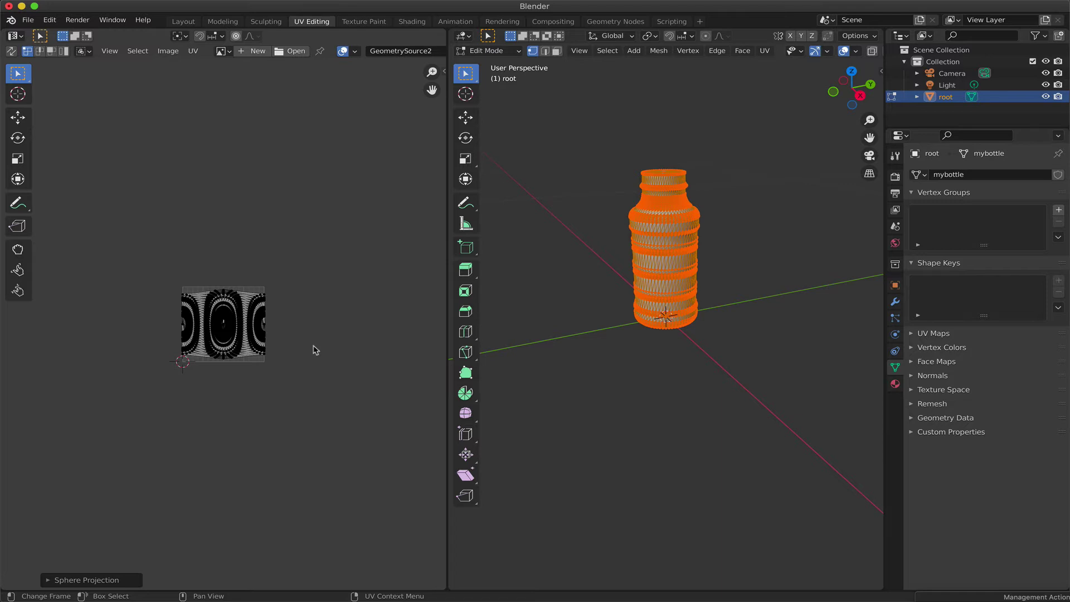
- Inspect the sphere-projected UV layout up close and select all of its UVs
{"action": "key", "text": "a"}
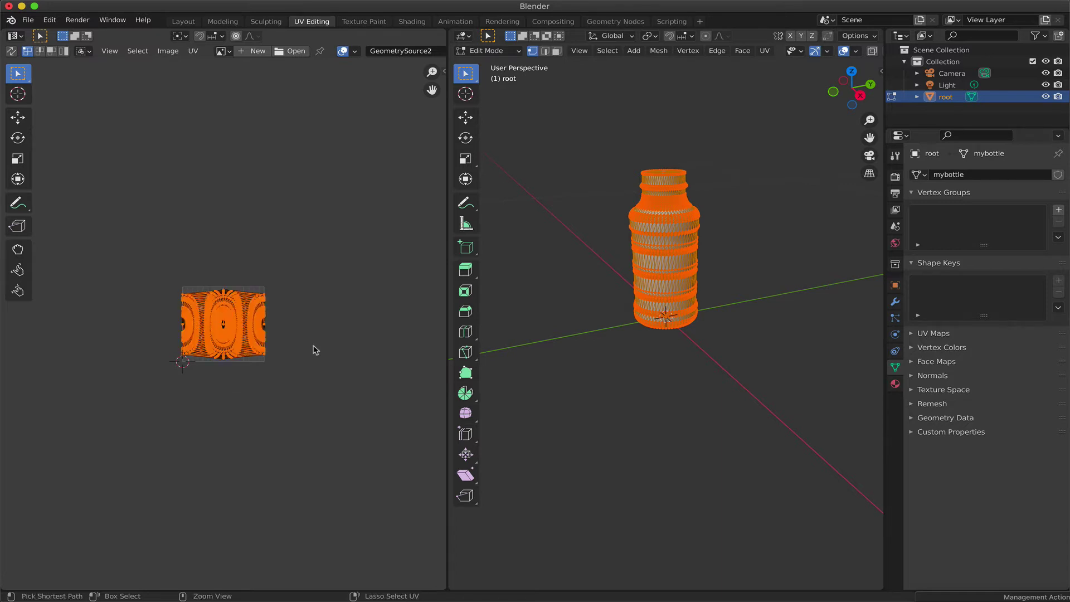
{"action": "left_click", "coordinate": [313, 350]}
{"action": "scroll", "coordinate": [313, 350], "scroll_direction": "up", "scroll_amount": 3}
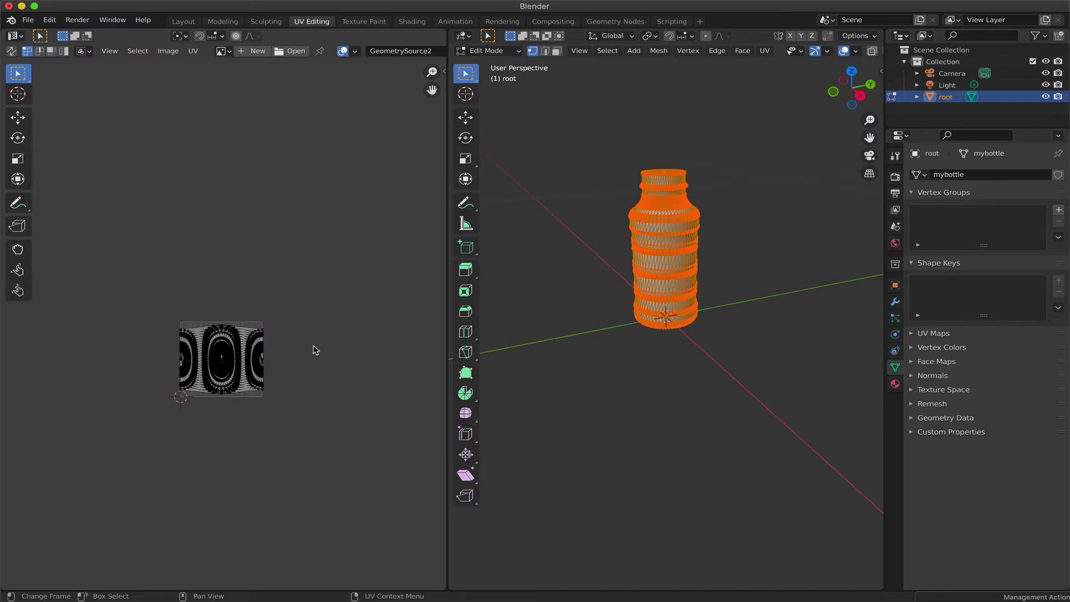
{"action": "scroll", "coordinate": [313, 350], "scroll_direction": "down", "scroll_amount": 4}
{"action": "scroll", "coordinate": [315, 350], "scroll_direction": "up", "scroll_amount": 6}
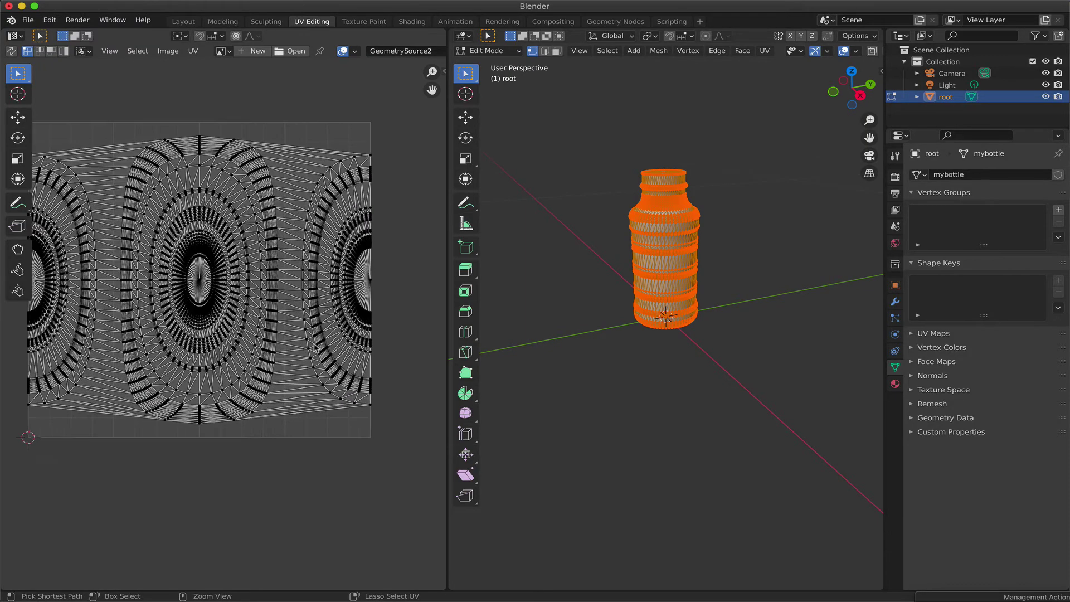
{"action": "scroll", "coordinate": [315, 349], "scroll_direction": "up", "scroll_amount": 3}
{"action": "scroll", "coordinate": [315, 349], "scroll_direction": "down", "scroll_amount": 2}
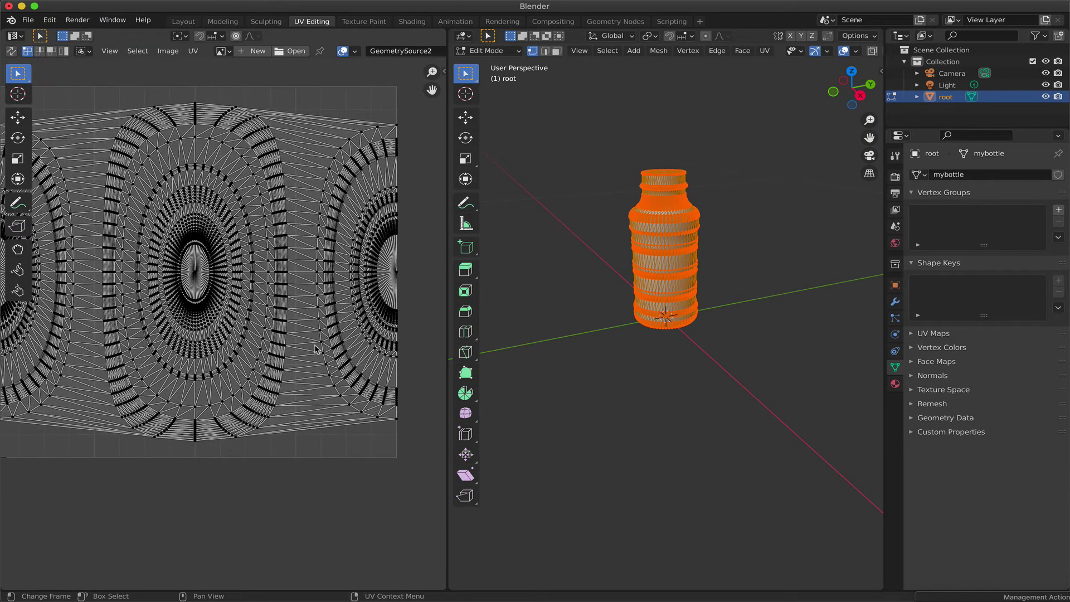
{"action": "scroll", "coordinate": [313, 350], "scroll_direction": "left", "scroll_amount": 1}
{"action": "scroll", "coordinate": [312, 350], "scroll_direction": "left", "scroll_amount": 1}
{"action": "key", "text": "a"}
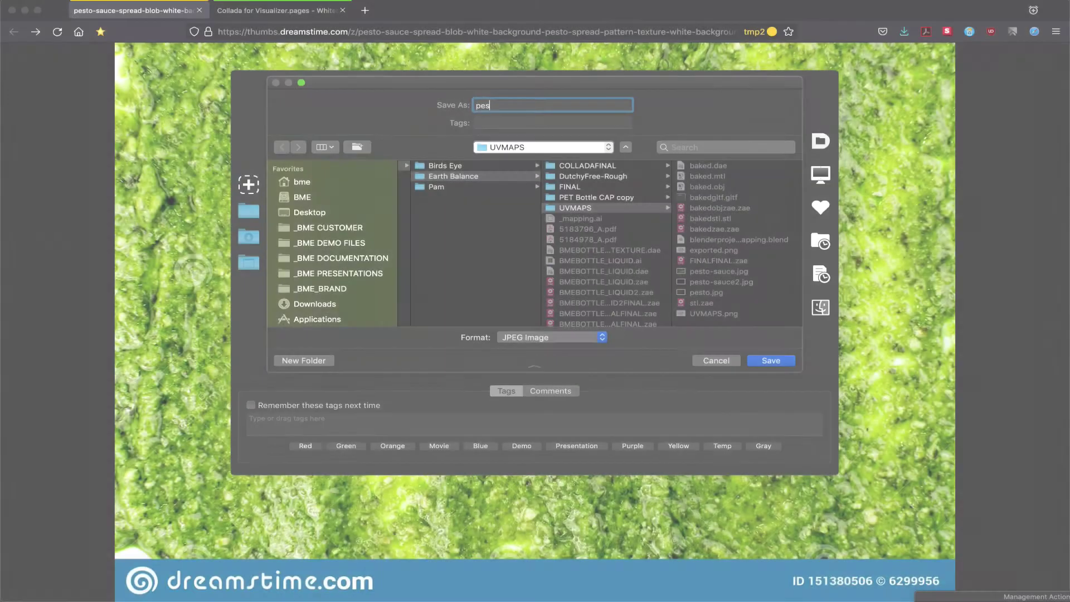
- Save the pesto texture image from the browser to the Desktop as a JPEG named pestosaus
{"action": "type", "text": "osaus"}
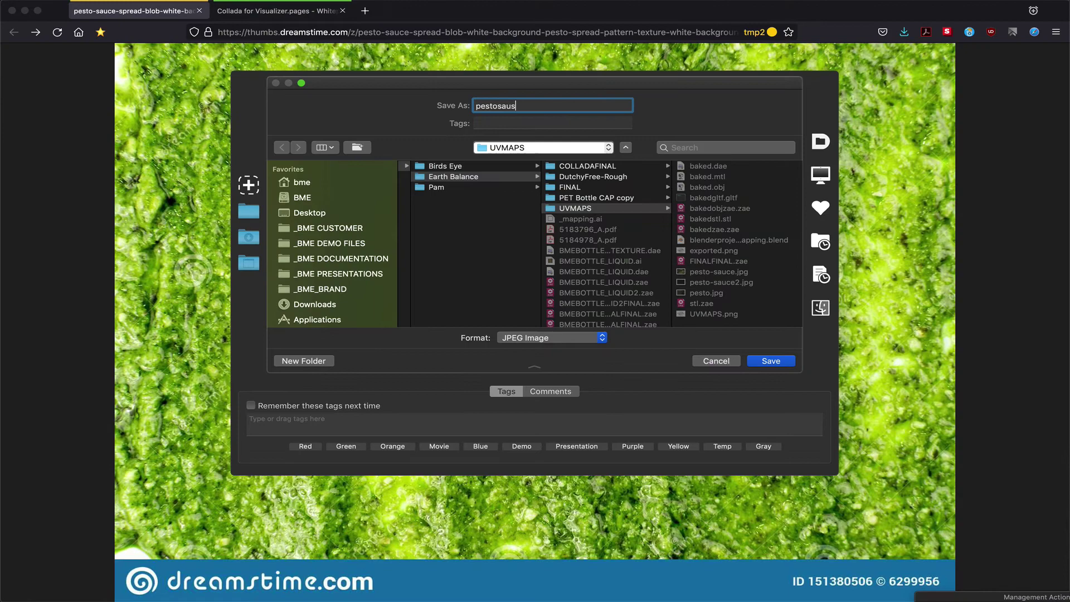
{"action": "key", "text": "super+shift+d"}
{"action": "key", "text": "Return"}
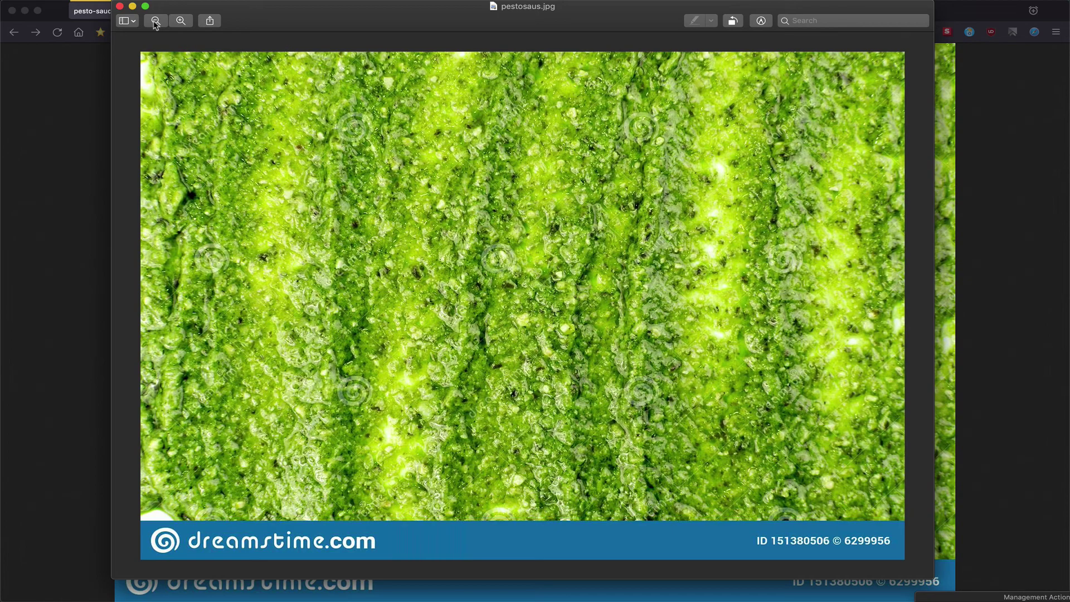
- Crop the blue dreamstime banner off pestosaus.jpg in Preview, save the image and quit Preview
{"action": "left_click_drag", "start_coordinate": [135, 43], "coordinate": [919, 519]}
{"action": "left_click", "coordinate": [197, 1]}
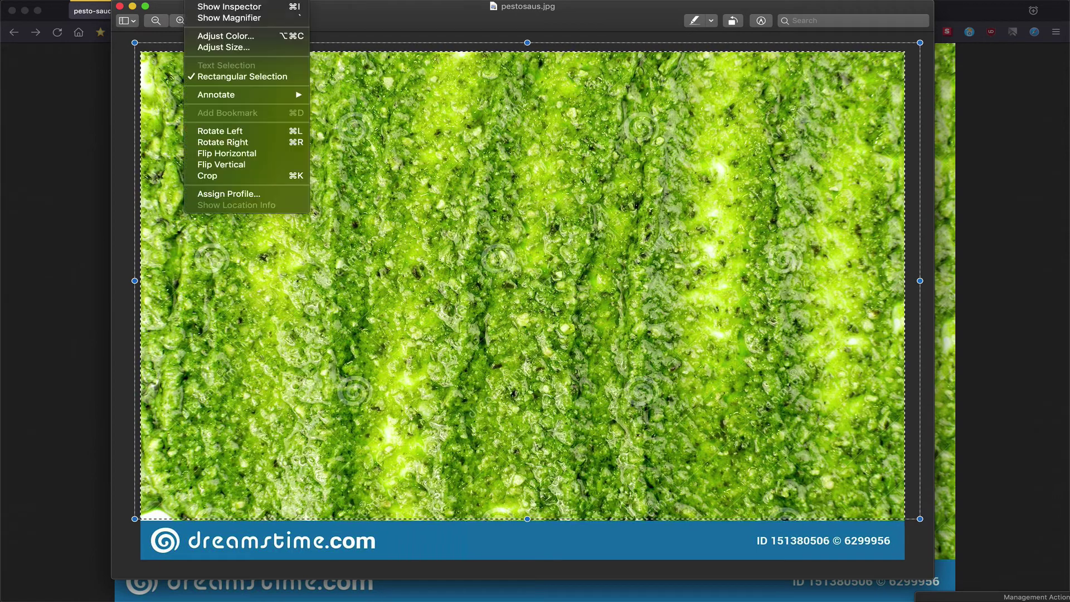
{"action": "left_click", "coordinate": [209, 176]}
{"action": "left_click", "coordinate": [91, 1]}
{"action": "left_click", "coordinate": [102, 69]}
{"action": "left_click", "coordinate": [60, 0]}
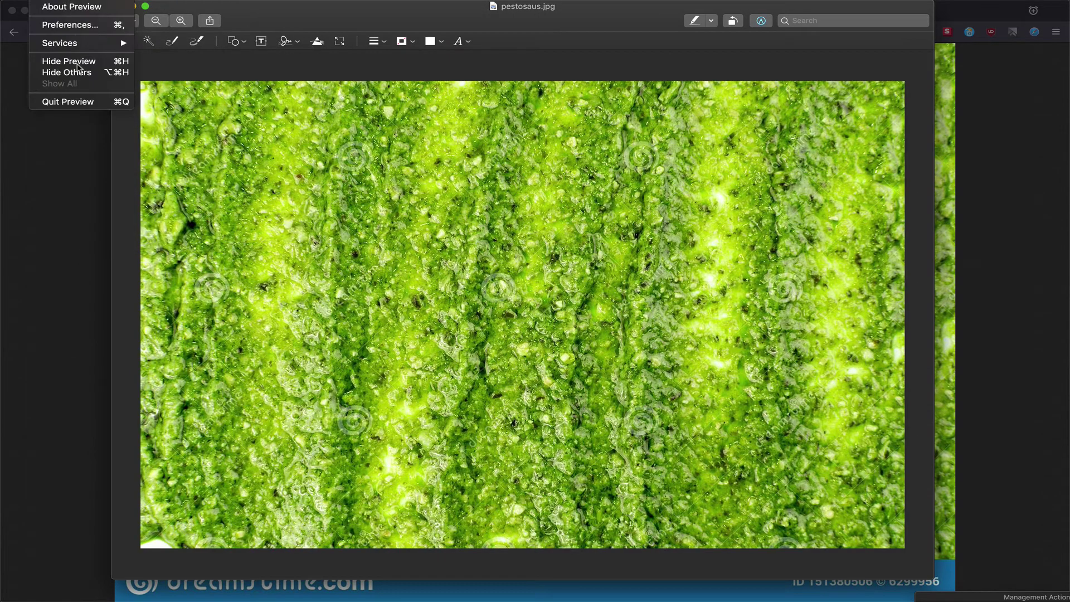
{"action": "left_click", "coordinate": [79, 101]}
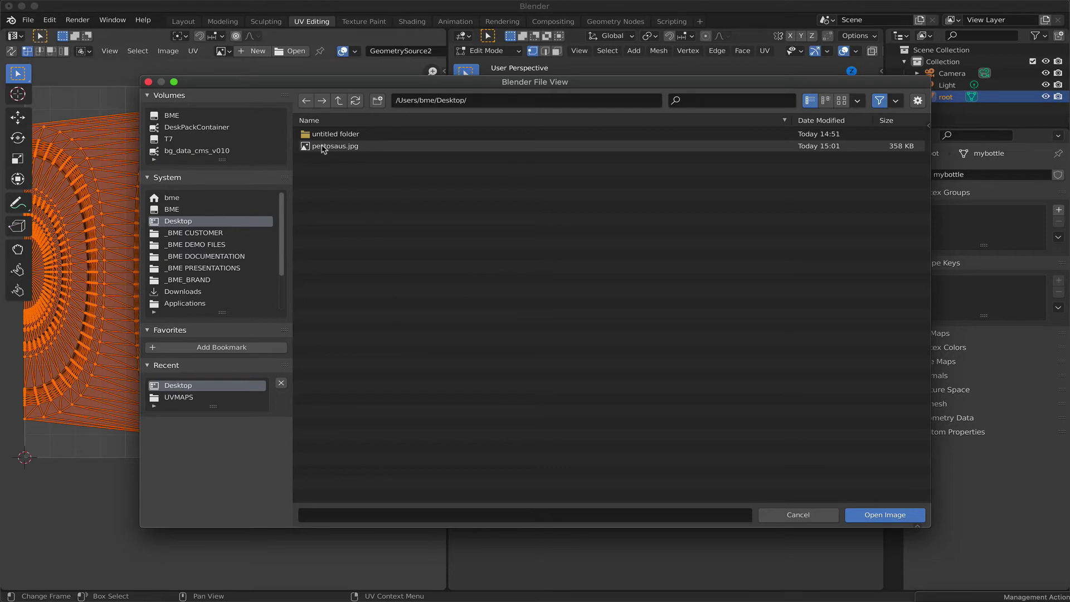
- Back in Blender, open pestosaus.jpg from the Desktop in the UV editor and redo the liquid's UVs with the standard Unwrap
{"action": "left_click", "coordinate": [324, 146]}
{"action": "left_click", "coordinate": [872, 513]}
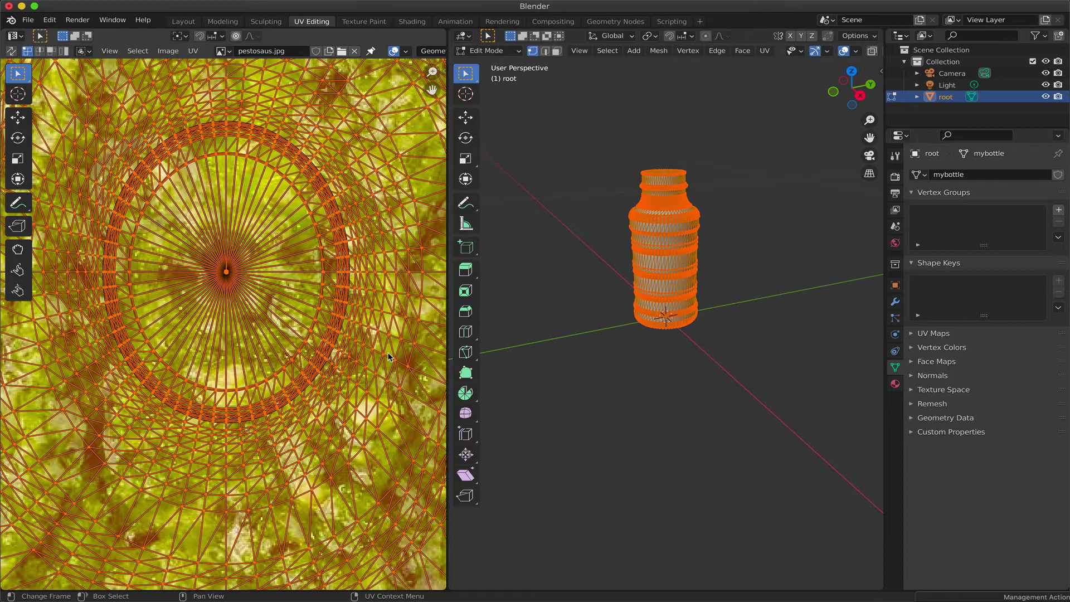
{"action": "scroll", "coordinate": [388, 357], "scroll_direction": "down", "scroll_amount": 2}
{"action": "scroll", "coordinate": [388, 357], "scroll_direction": "down", "scroll_amount": 6}
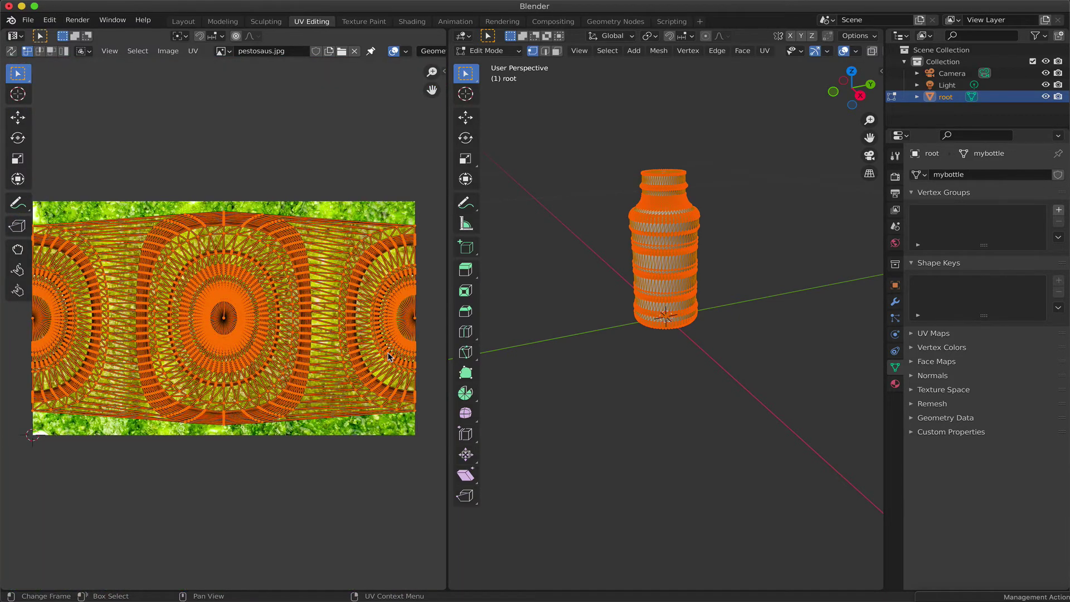
{"action": "right_click", "coordinate": [278, 173]}
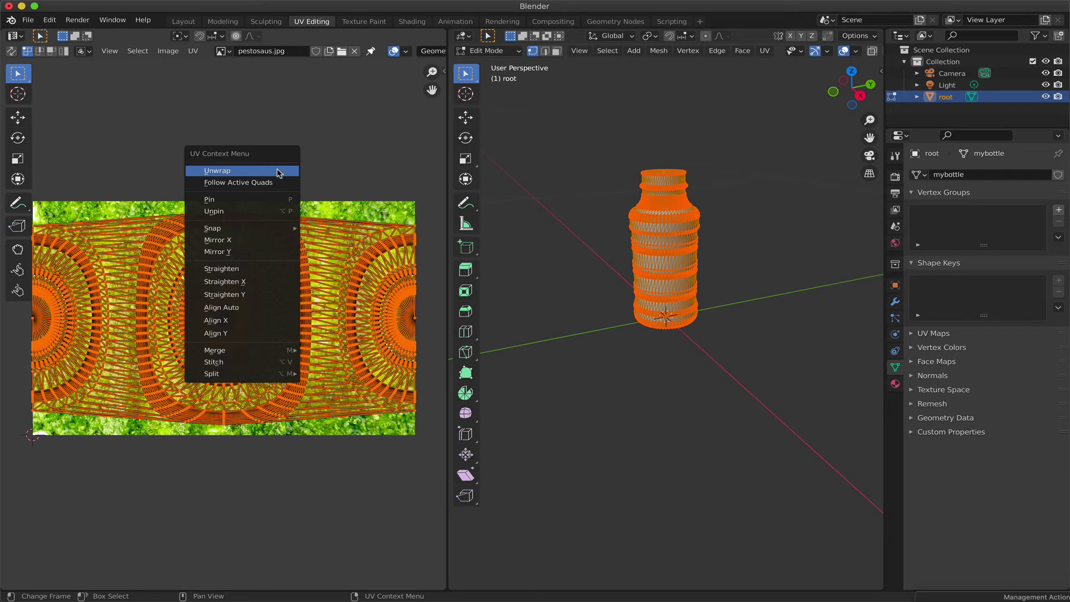
{"action": "left_click", "coordinate": [279, 173]}
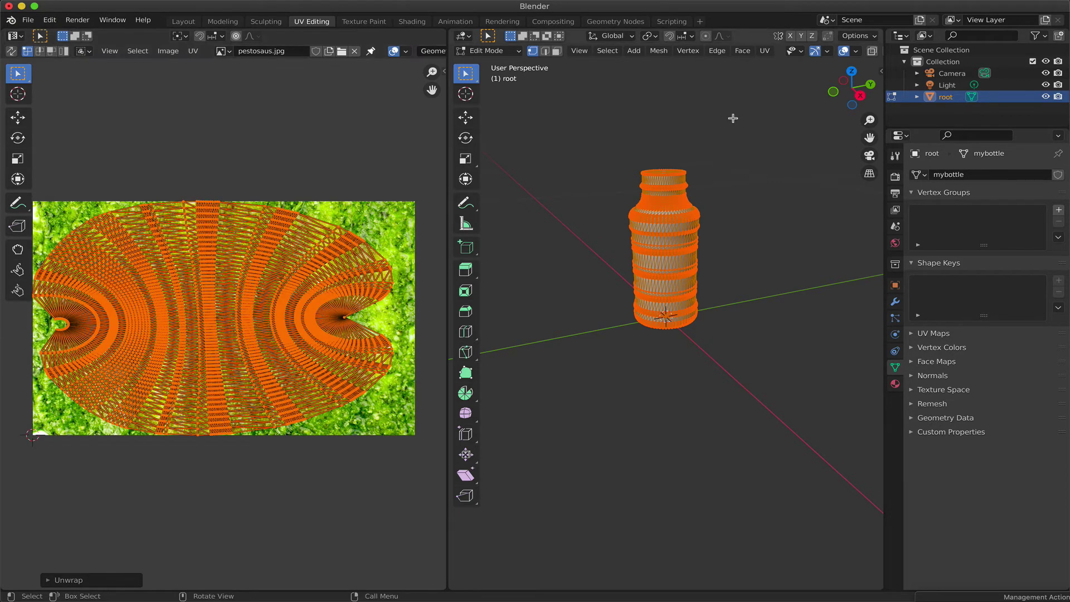
- Return the bottle-shaped liquid to Object Mode and switch the viewport to Material Preview shading
{"action": "left_click", "coordinate": [511, 54]}
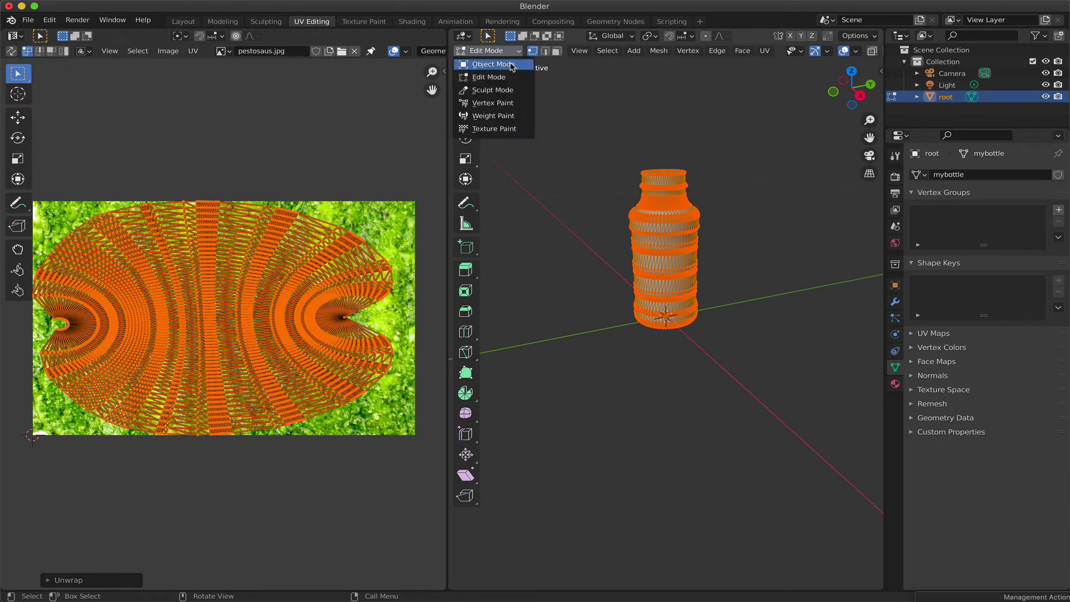
{"action": "left_click", "coordinate": [496, 58]}
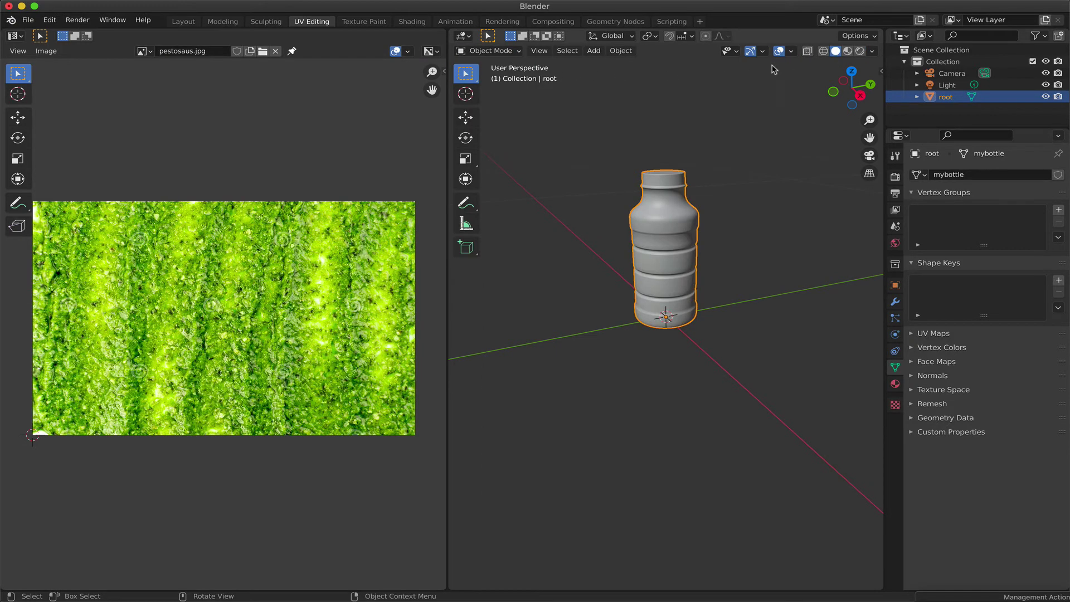
{"action": "left_click", "coordinate": [847, 51]}
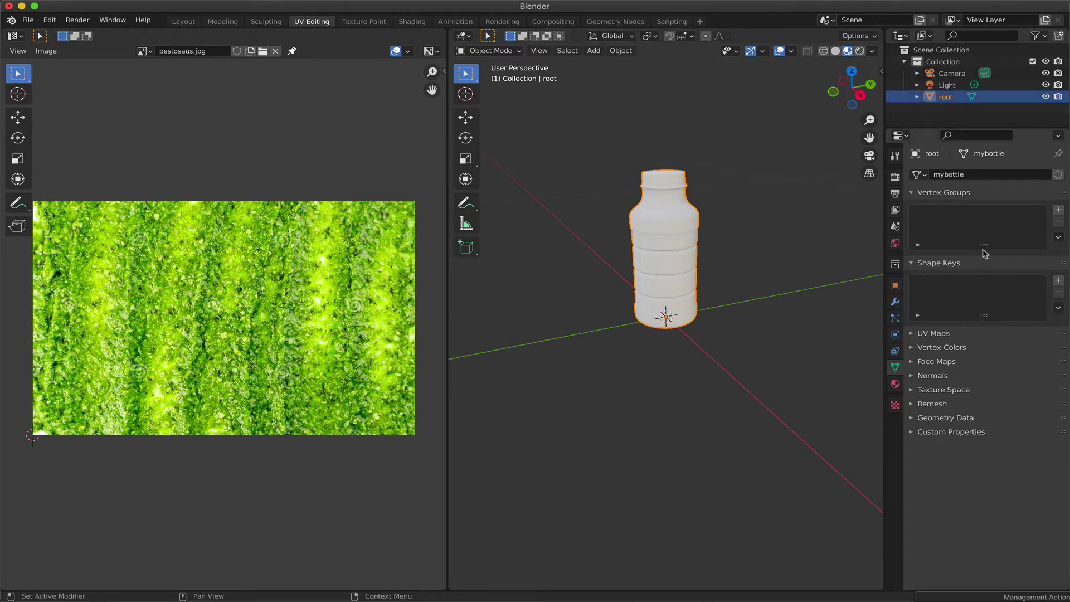
- Expand root and mybottle in the outliner, select material-1 and show its material settings with the preview open
{"action": "left_click", "coordinate": [916, 97]}
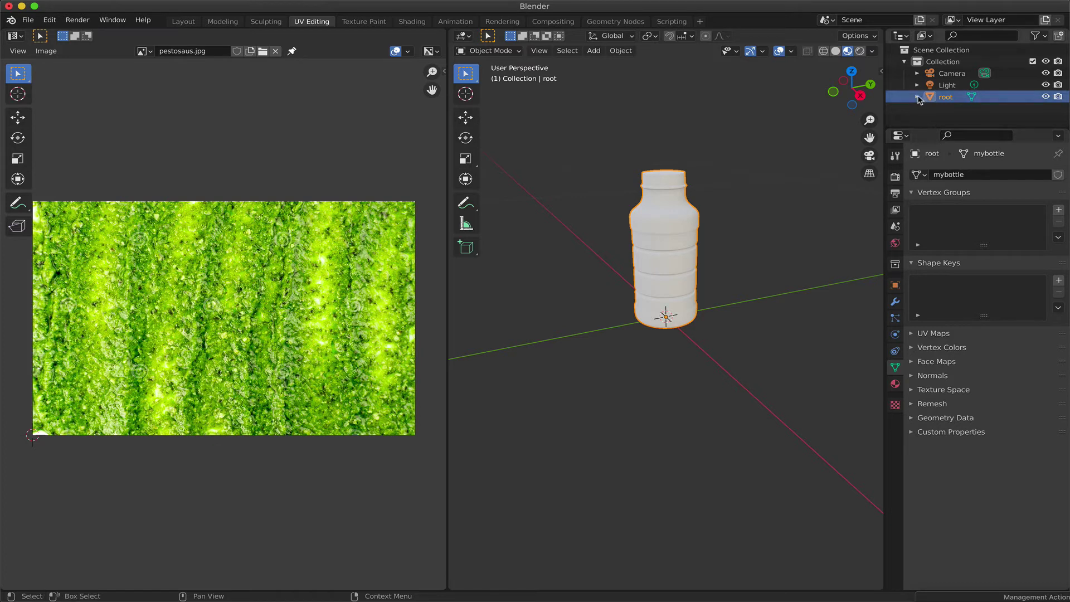
{"action": "left_click", "coordinate": [933, 109]}
{"action": "left_click", "coordinate": [930, 109]}
{"action": "left_click", "coordinate": [955, 120]}
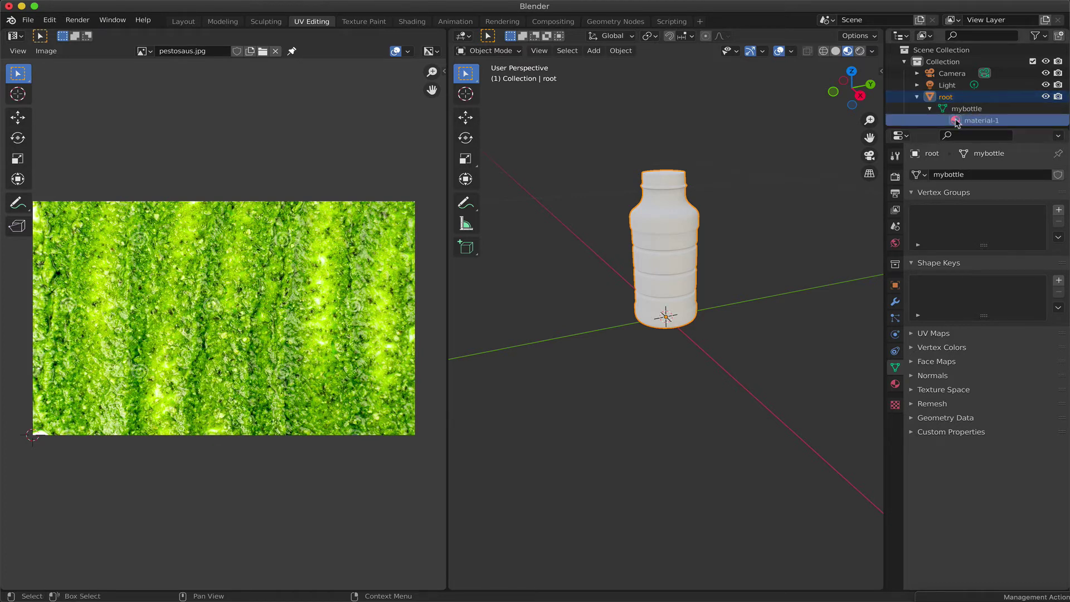
{"action": "left_click", "coordinate": [895, 383]}
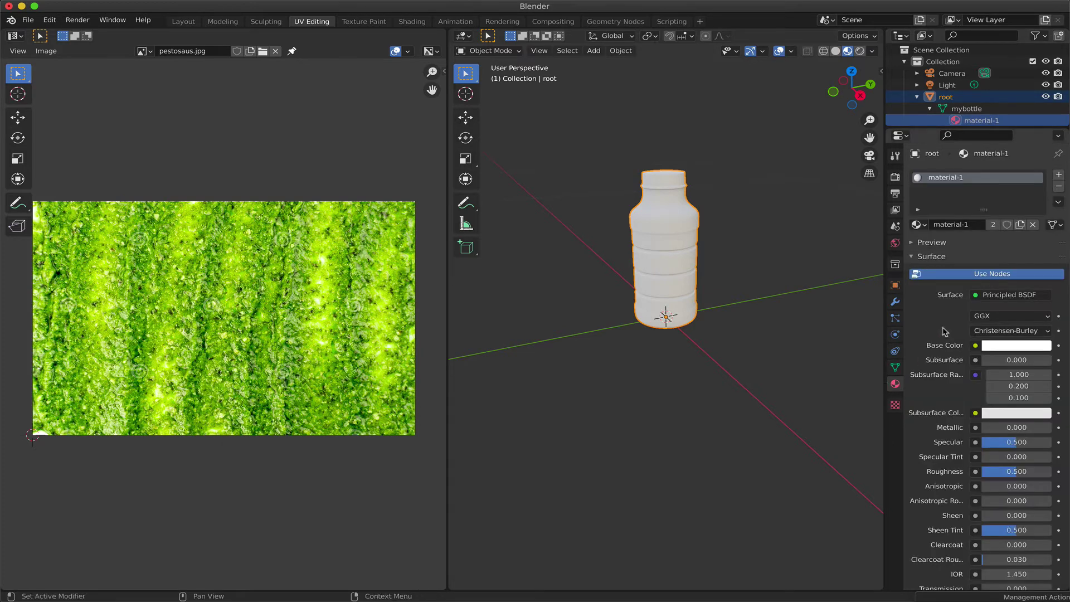
{"action": "left_click", "coordinate": [917, 244]}
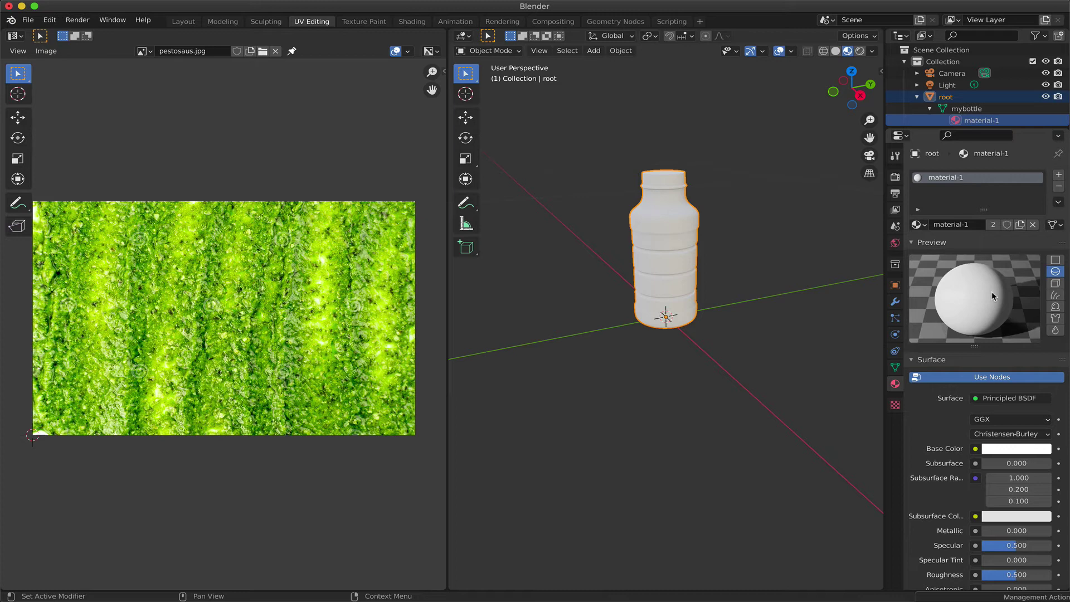
- Link material-1's Base Color to an Image Texture that uses pestosaus.jpg
{"action": "left_click", "coordinate": [975, 449]}
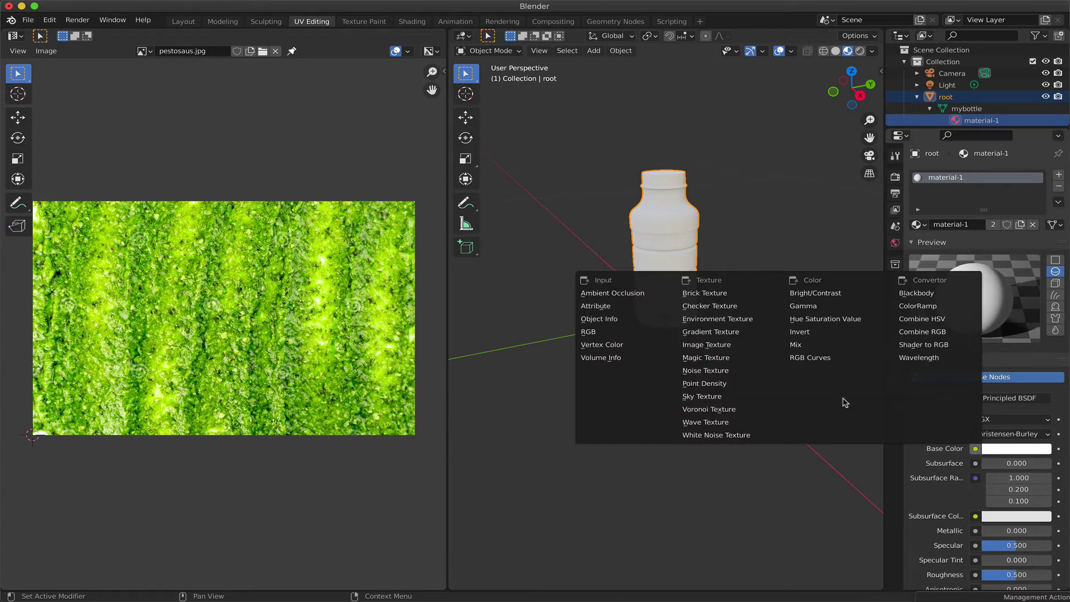
{"action": "left_click", "coordinate": [728, 345]}
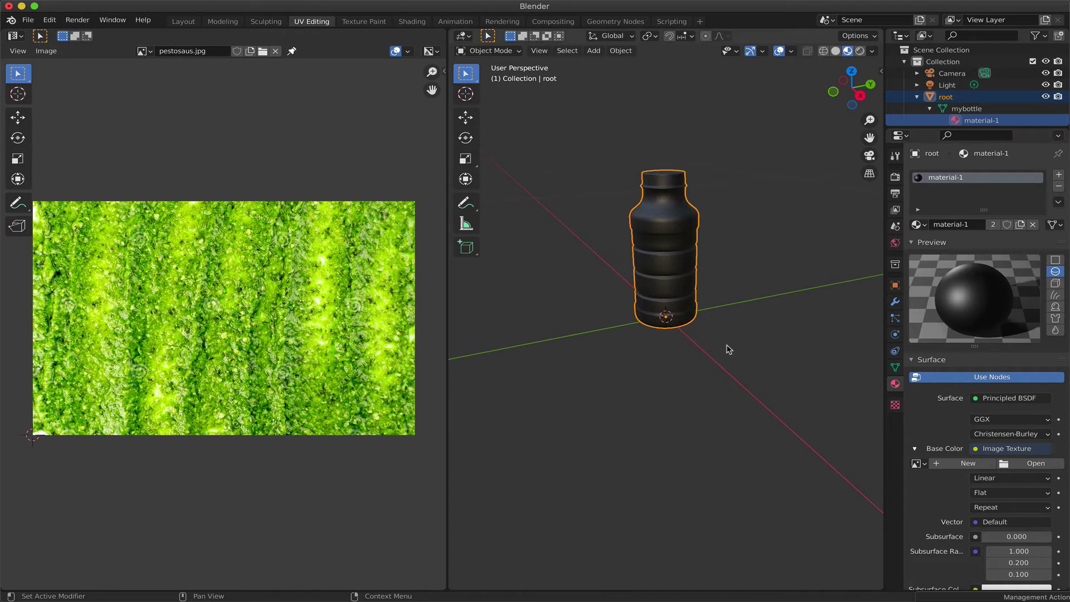
{"action": "left_click", "coordinate": [917, 463]}
{"action": "left_click", "coordinate": [813, 345]}
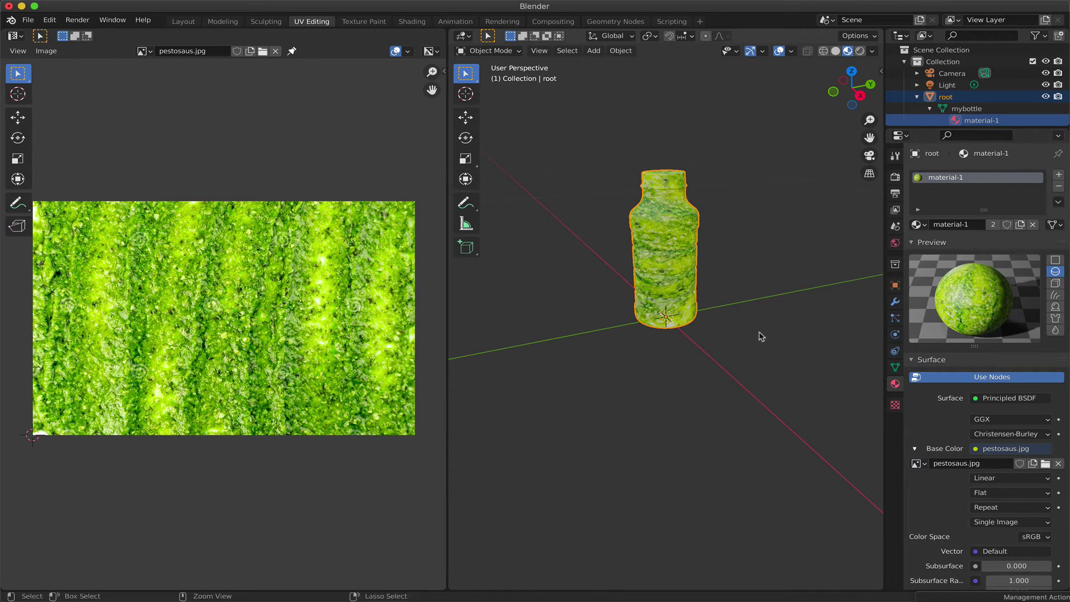
- Inspect the pesto texture on the liquid up close and from several sides, including the top
{"action": "scroll", "coordinate": [761, 336], "scroll_direction": "up", "scroll_amount": 5}
{"action": "scroll", "coordinate": [761, 336], "scroll_direction": "down", "scroll_amount": 4}
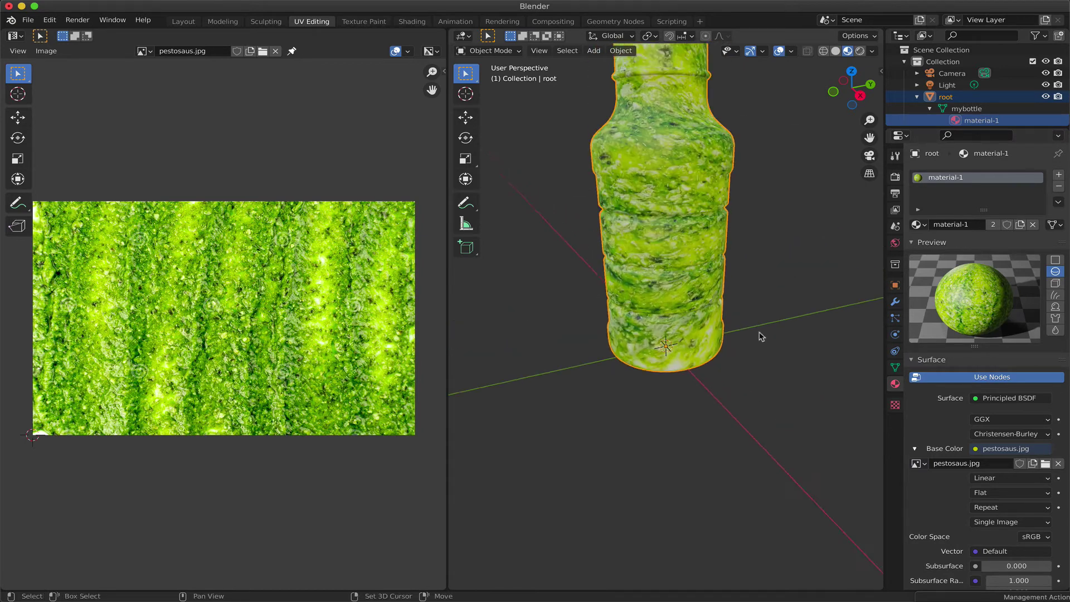
{"action": "scroll", "coordinate": [762, 337], "scroll_direction": "up", "scroll_amount": 5}
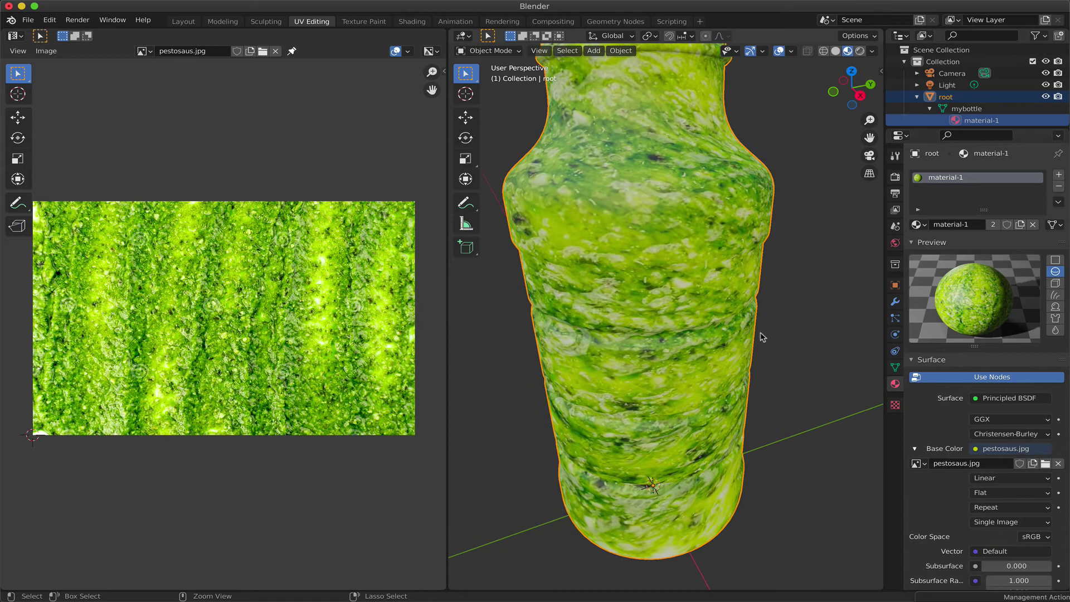
{"action": "scroll", "coordinate": [762, 337], "scroll_direction": "down", "scroll_amount": 2}
{"action": "scroll", "coordinate": [667, 326], "scroll_direction": "left", "scroll_amount": 5}
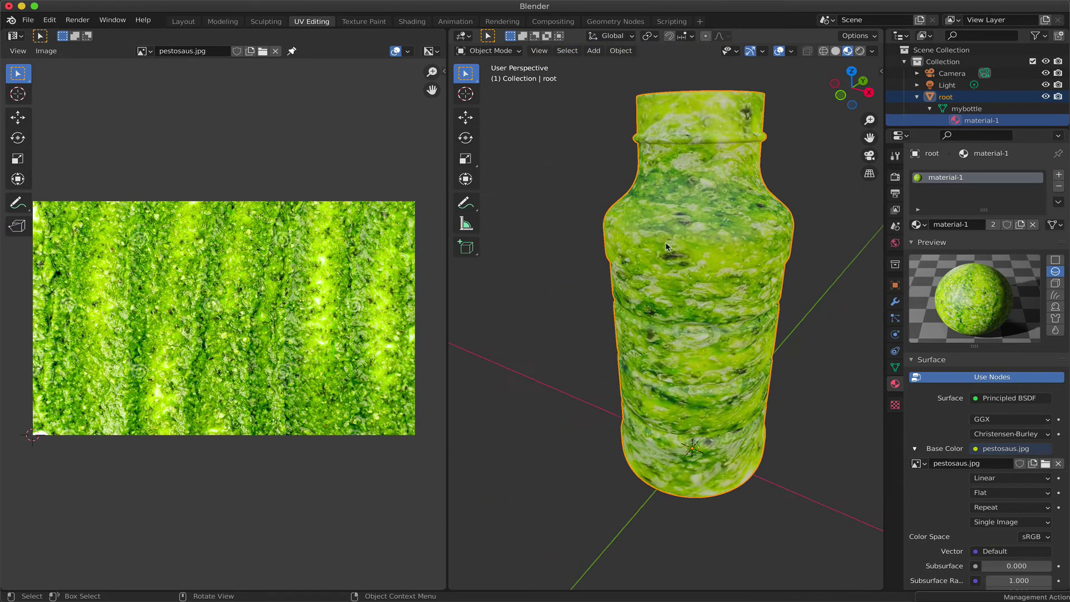
{"action": "scroll", "coordinate": [707, 326], "scroll_direction": "down", "scroll_amount": 5}
{"action": "scroll", "coordinate": [707, 326], "scroll_direction": "up", "scroll_amount": 8}
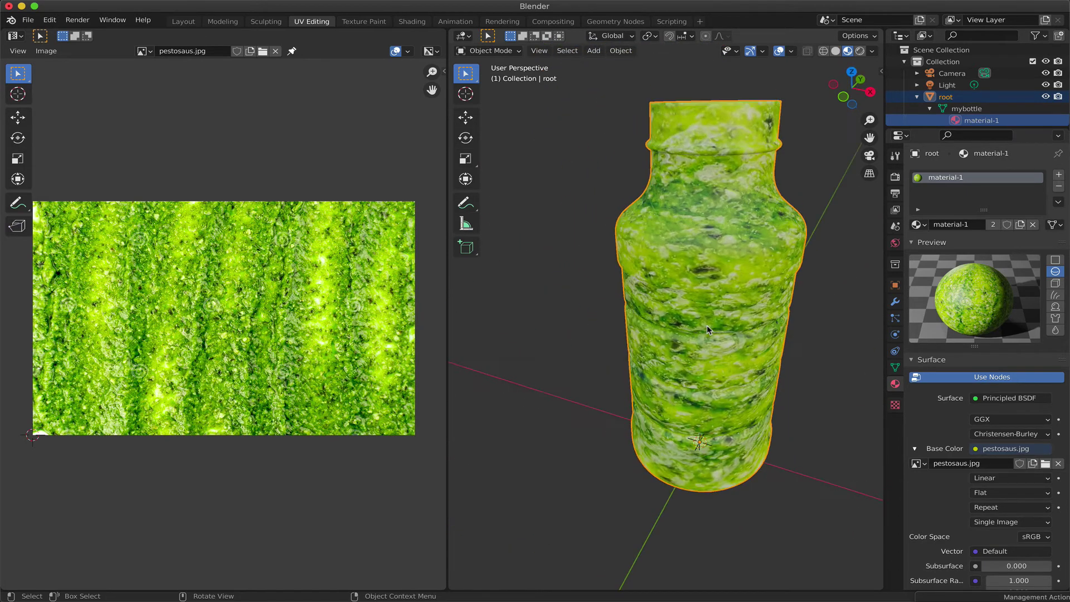
{"action": "scroll", "coordinate": [707, 329], "scroll_direction": "right", "scroll_amount": 8}
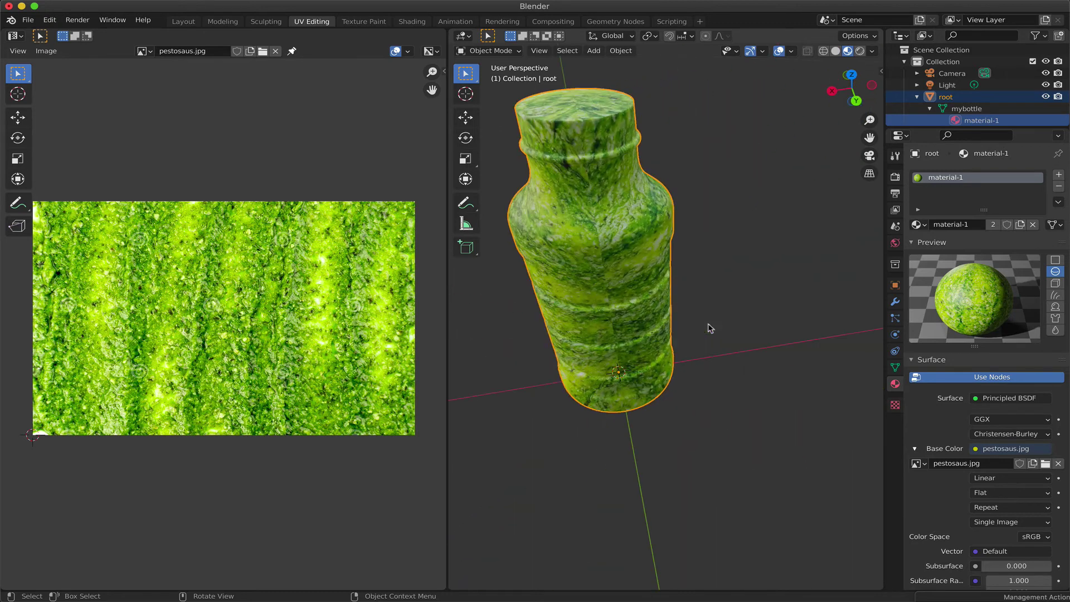
{"action": "scroll", "coordinate": [707, 323], "scroll_direction": "left", "scroll_amount": 6}
{"action": "scroll", "coordinate": [702, 278], "scroll_direction": "up", "scroll_amount": 6}
{"action": "scroll", "coordinate": [702, 278], "scroll_direction": "down", "scroll_amount": 10}
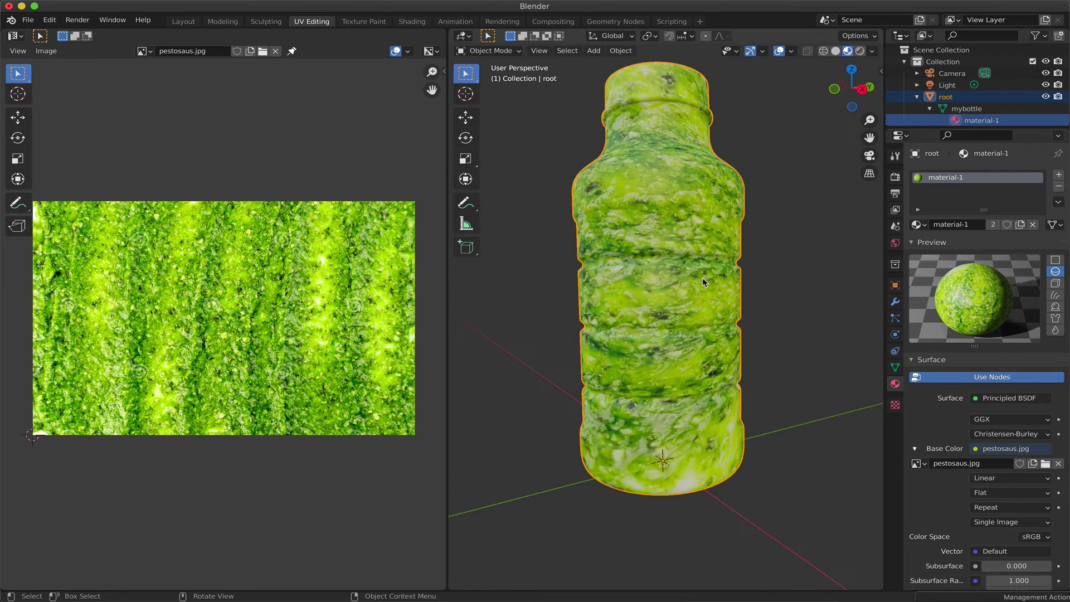
{"action": "scroll", "coordinate": [703, 278], "scroll_direction": "up", "scroll_amount": 3}
- Set the render engine to Cycles and expand the Bake settings
{"action": "left_click", "coordinate": [895, 176]}
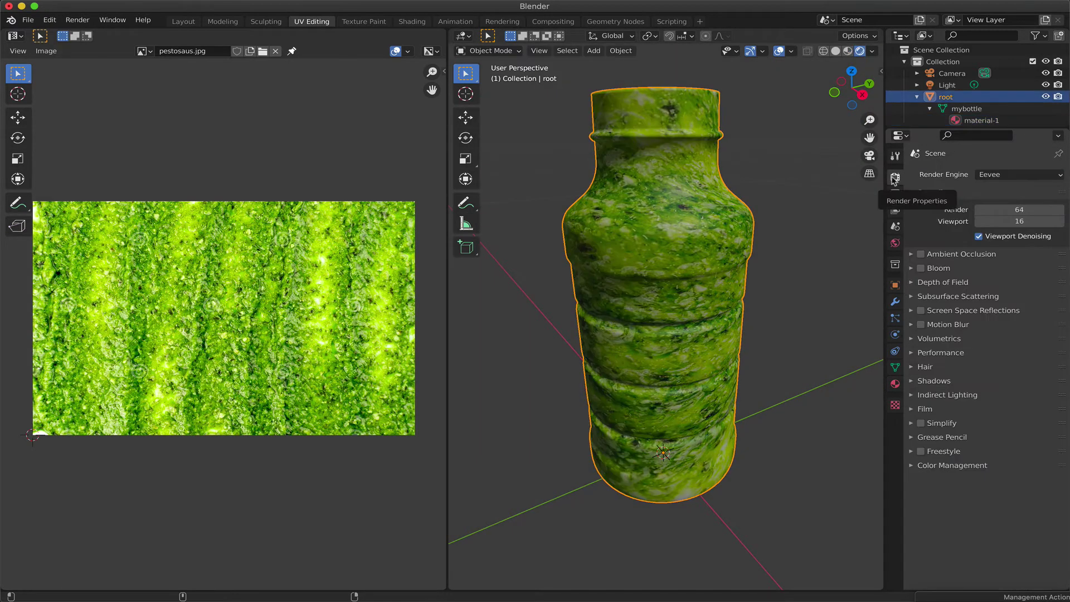
{"action": "left_click", "coordinate": [990, 177]}
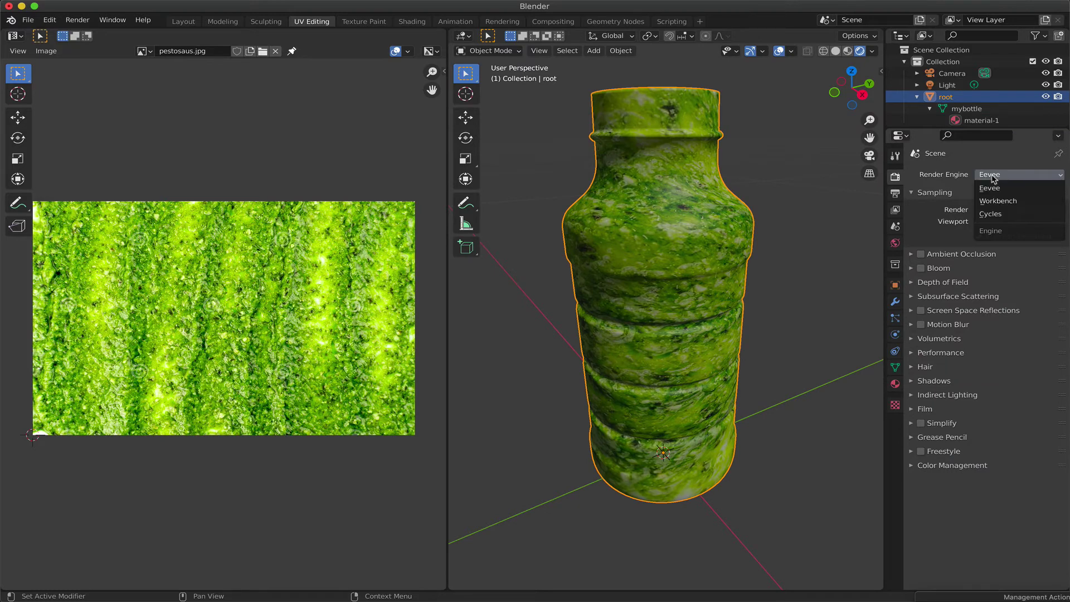
{"action": "left_click", "coordinate": [993, 217]}
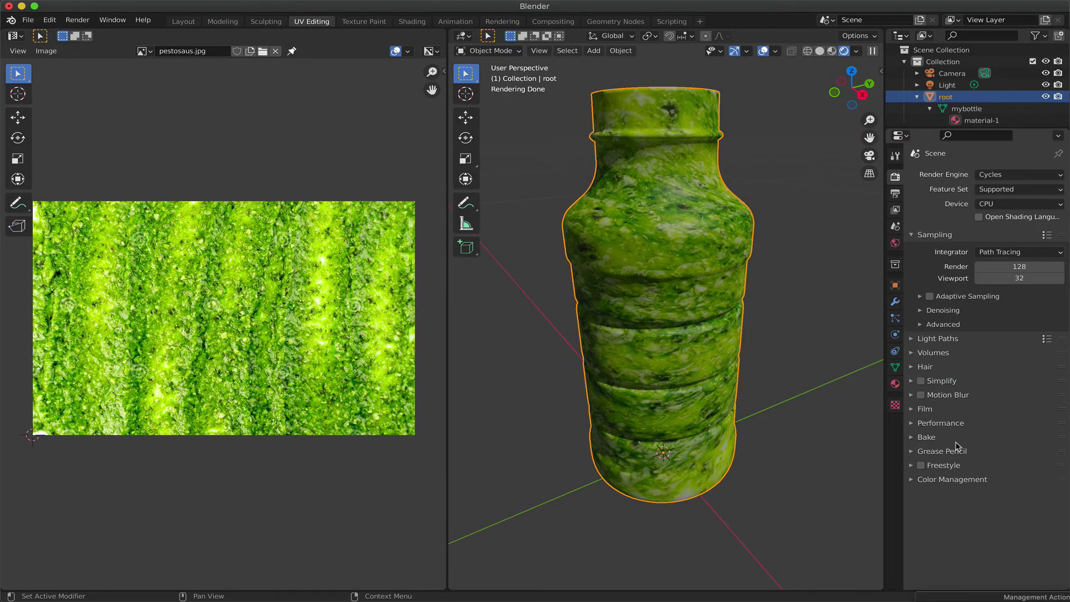
{"action": "left_click", "coordinate": [911, 437]}
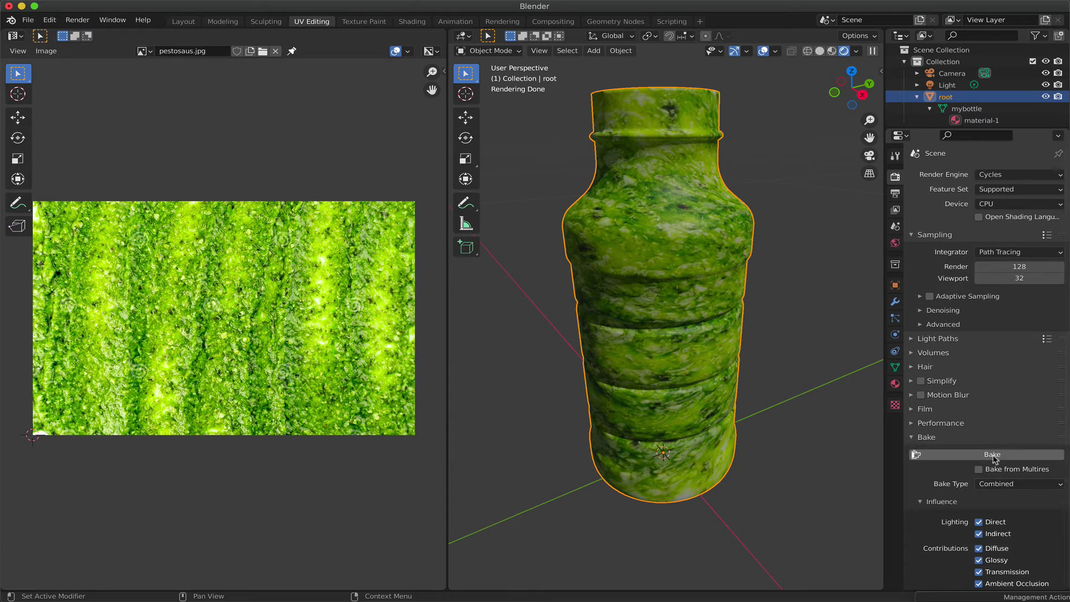
- With material-1 selected, bake the liquid's texture with the Combined bake type and let the bake finish
{"action": "left_click", "coordinate": [958, 121]}
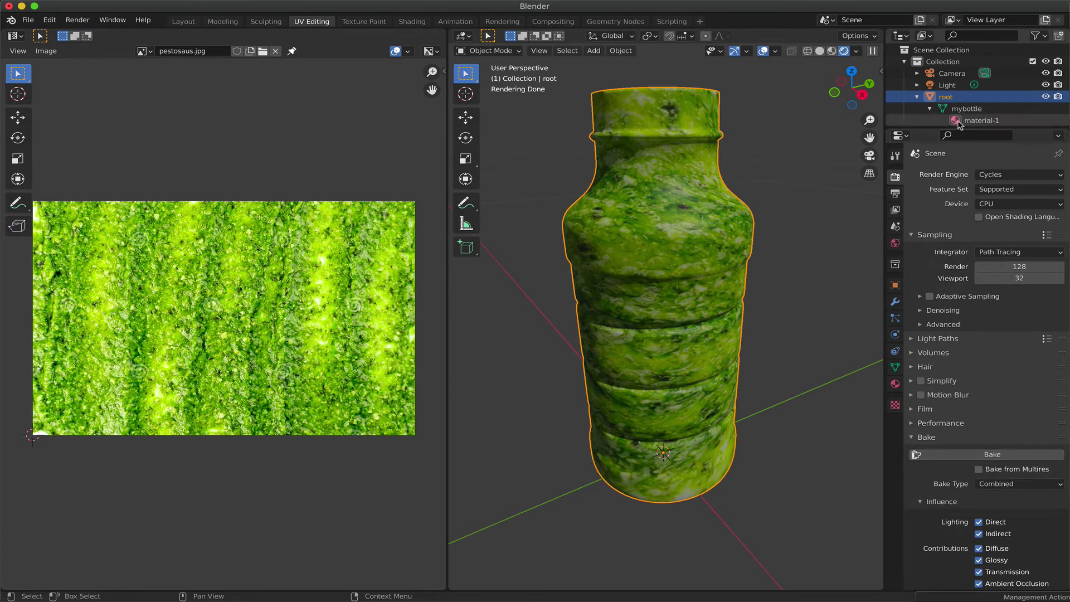
{"action": "left_click", "coordinate": [894, 191]}
{"action": "left_click", "coordinate": [895, 178]}
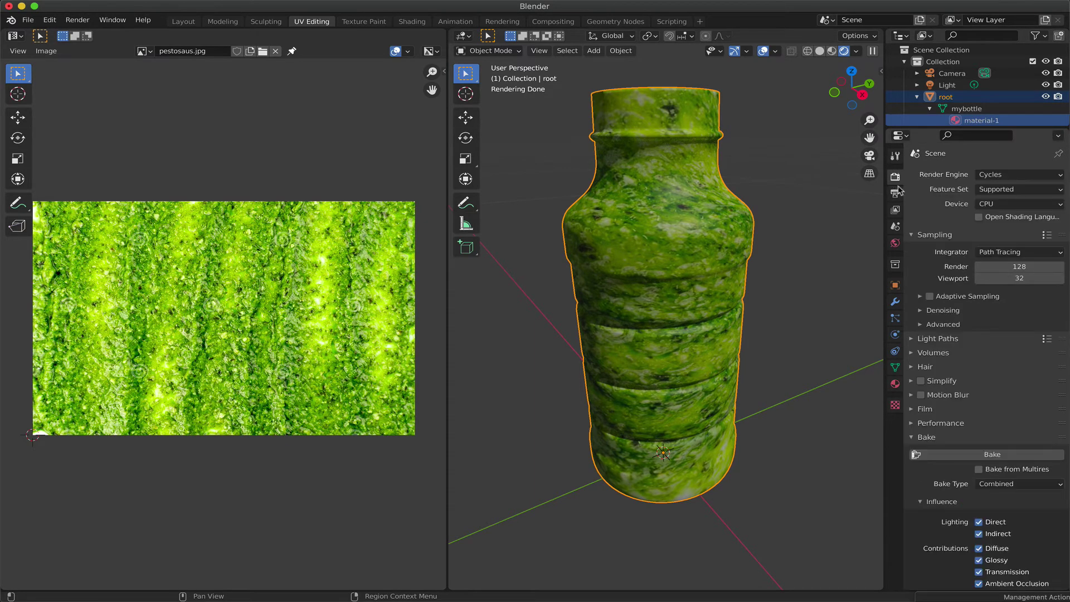
{"action": "left_click", "coordinate": [995, 455]}
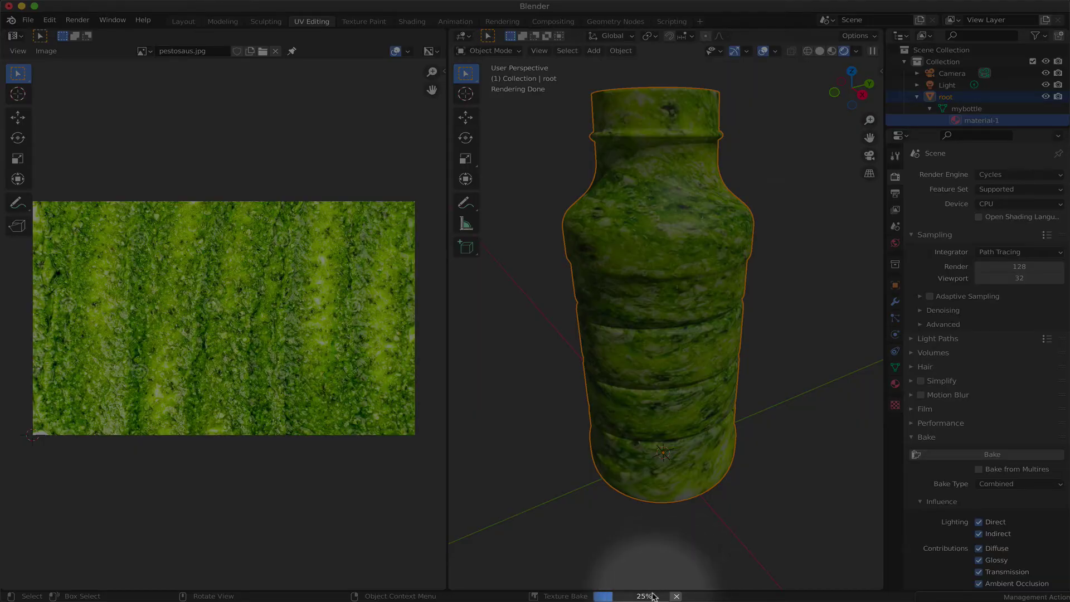
{"action": "mouse_move", "coordinate": [653, 596]}
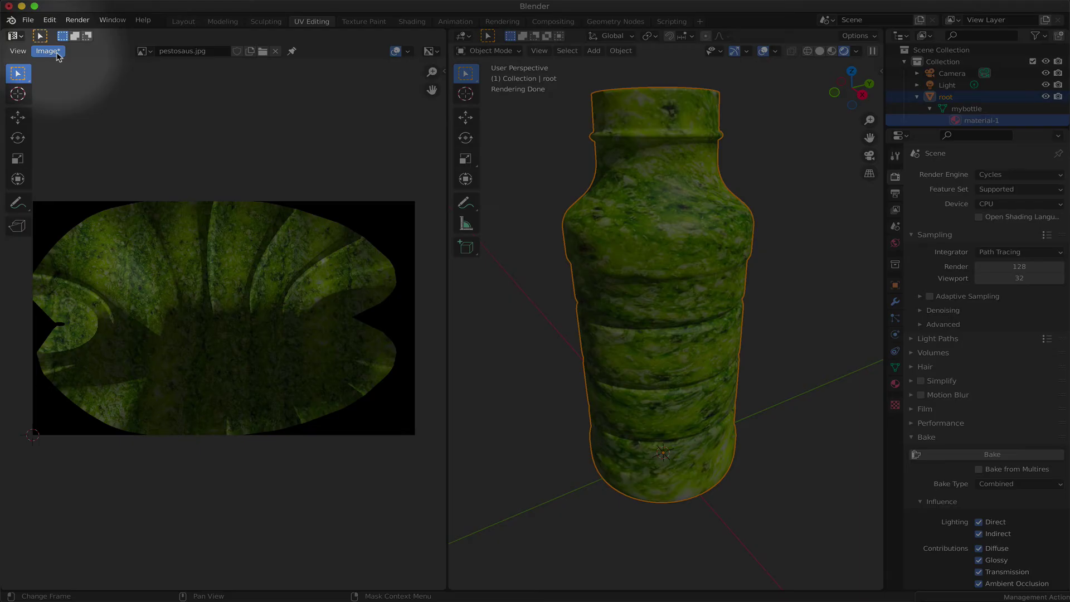
- Save the baked image to the Desktop as a JPEG, adding textureimage after pestosaus in the file name
{"action": "left_click", "coordinate": [48, 51]}
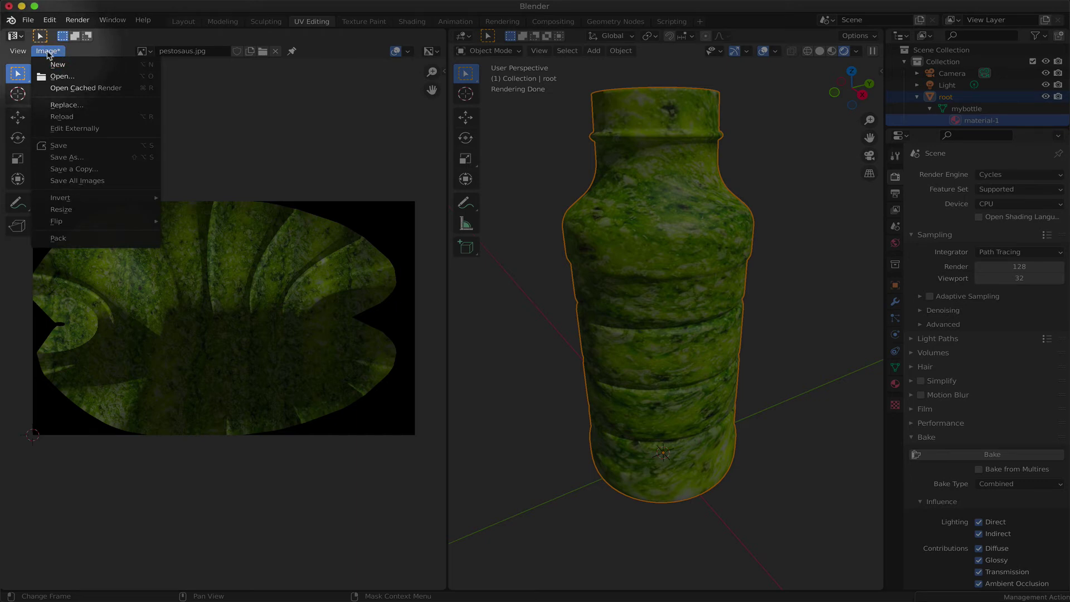
{"action": "left_click", "coordinate": [40, 158]}
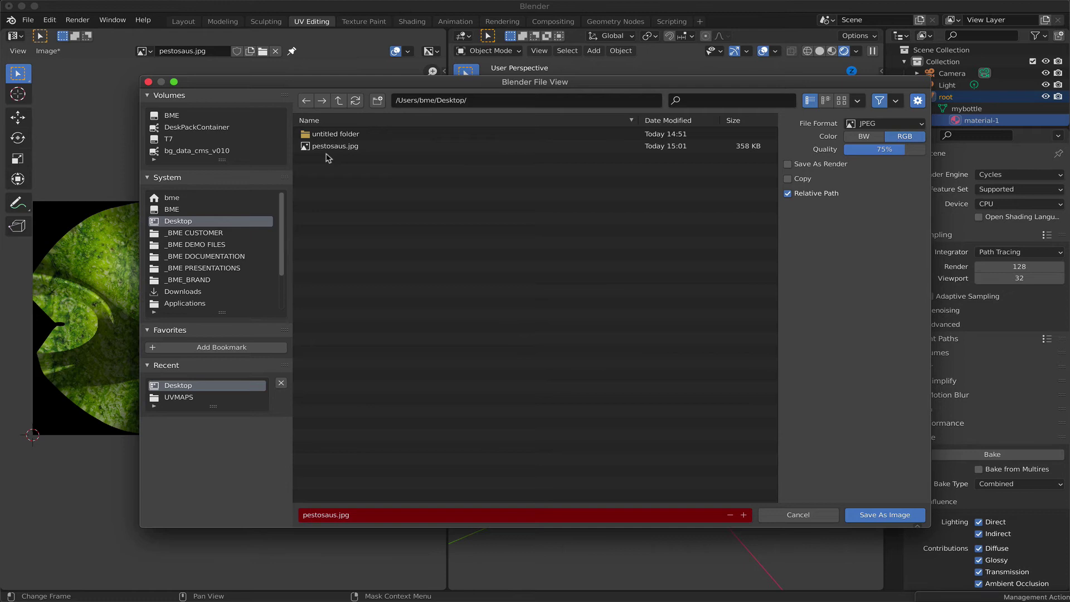
{"action": "left_click", "coordinate": [334, 148]}
{"action": "left_click", "coordinate": [338, 514]}
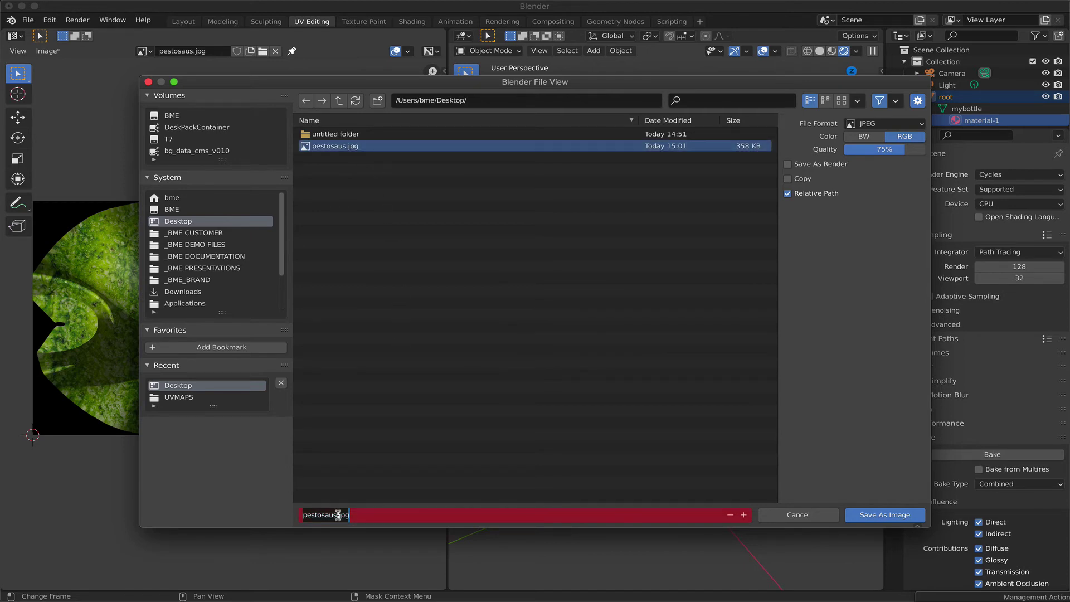
{"action": "left_click", "coordinate": [338, 514]}
{"action": "type", "text": "texture"}
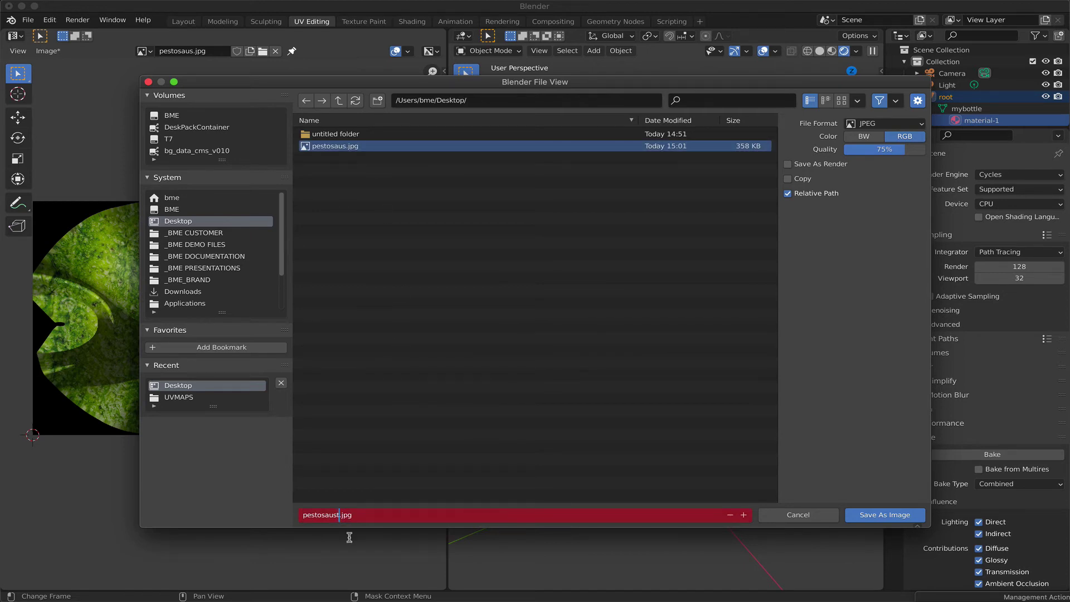
{"action": "type", "text": "image"}
{"action": "left_click", "coordinate": [881, 515]}
{"action": "left_click", "coordinate": [881, 515]}
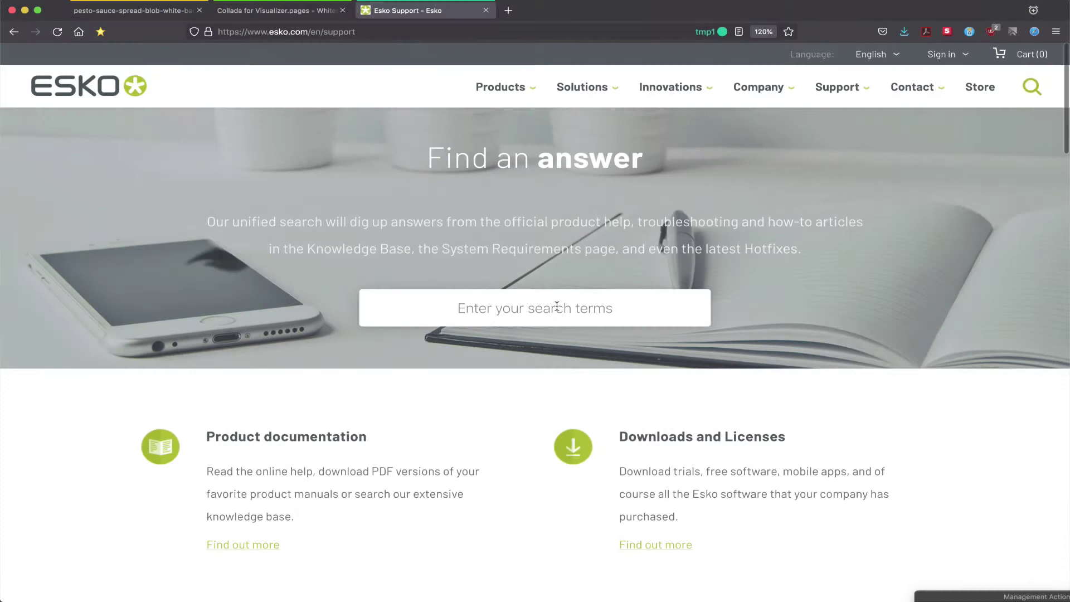
- In the browser, search the Esko support site for "studio printable area"
{"action": "left_click", "coordinate": [556, 306]}
{"action": "type", "text": "stud"}
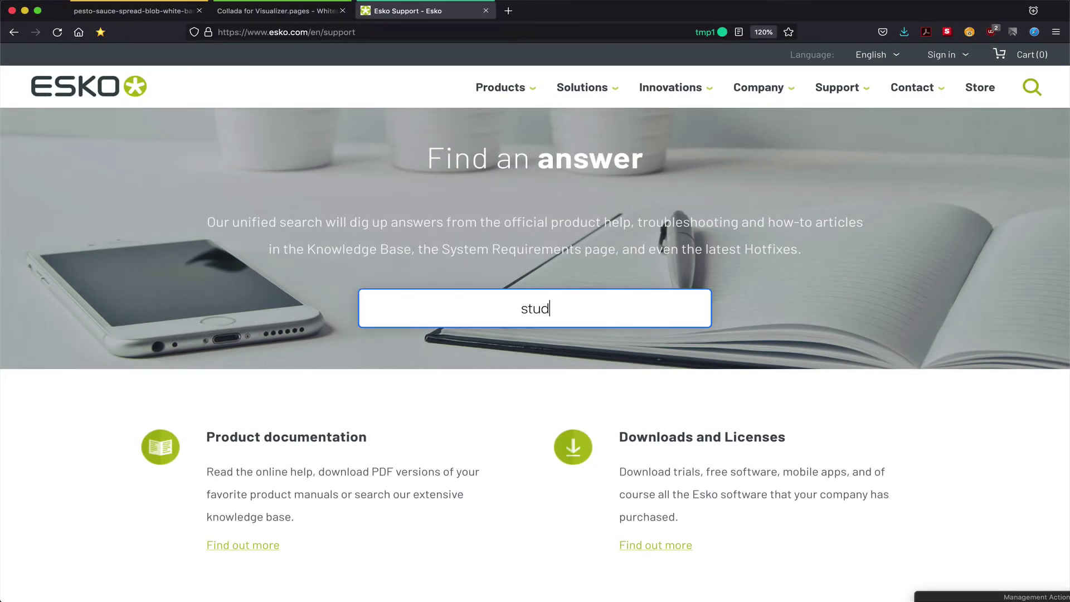
{"action": "type", "text": "io printable are"}
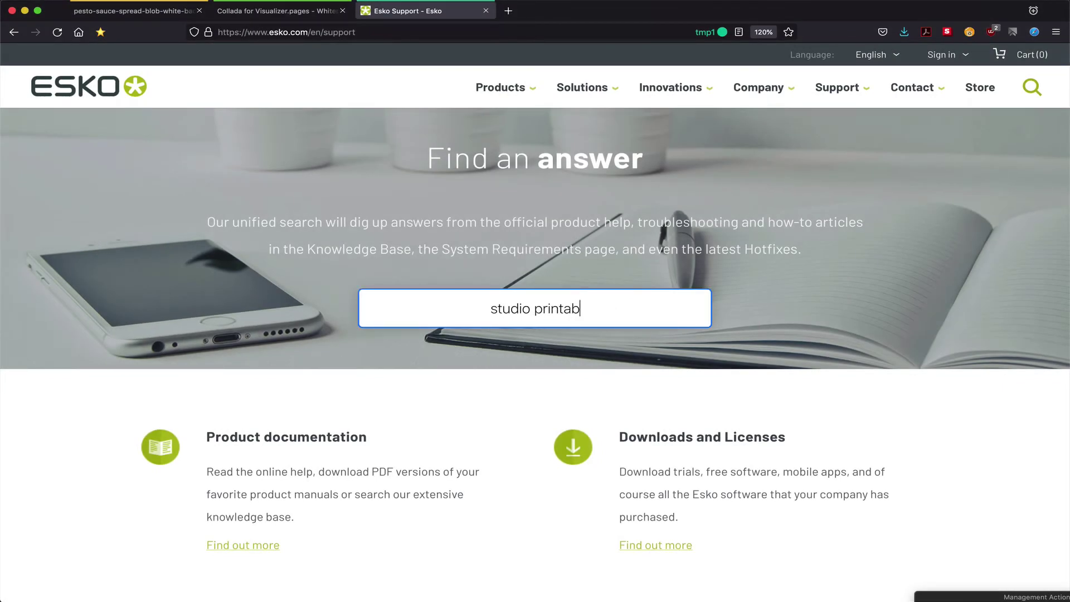
{"action": "type", "text": "a"}
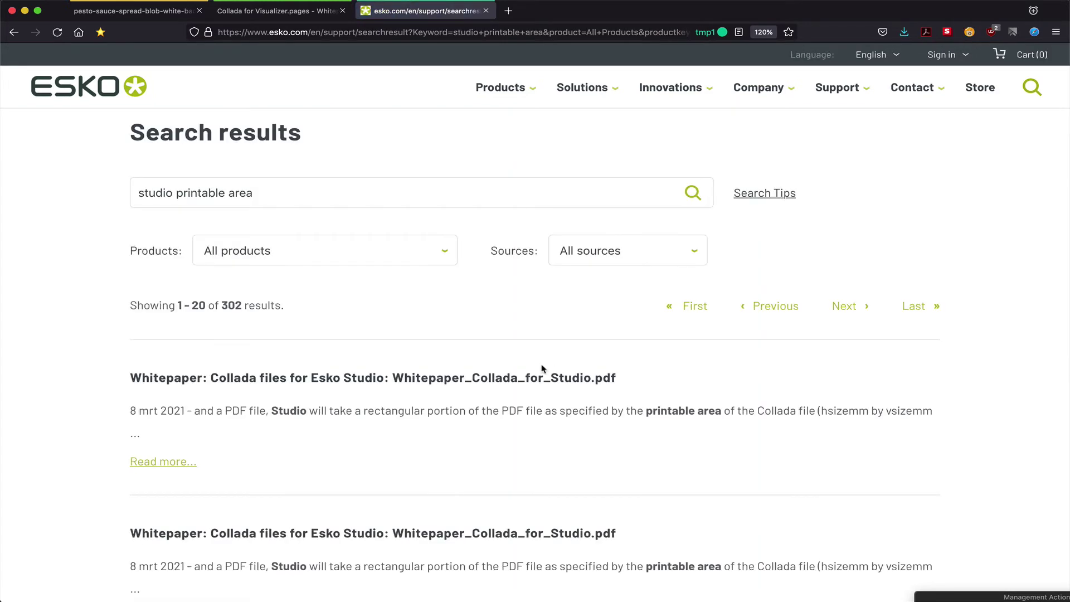
- Open the Collada files for Esko Studio whitepaper and copy the printable_area <extra> XML block under Step 3: The Printable Part
{"action": "left_click", "coordinate": [470, 389]}
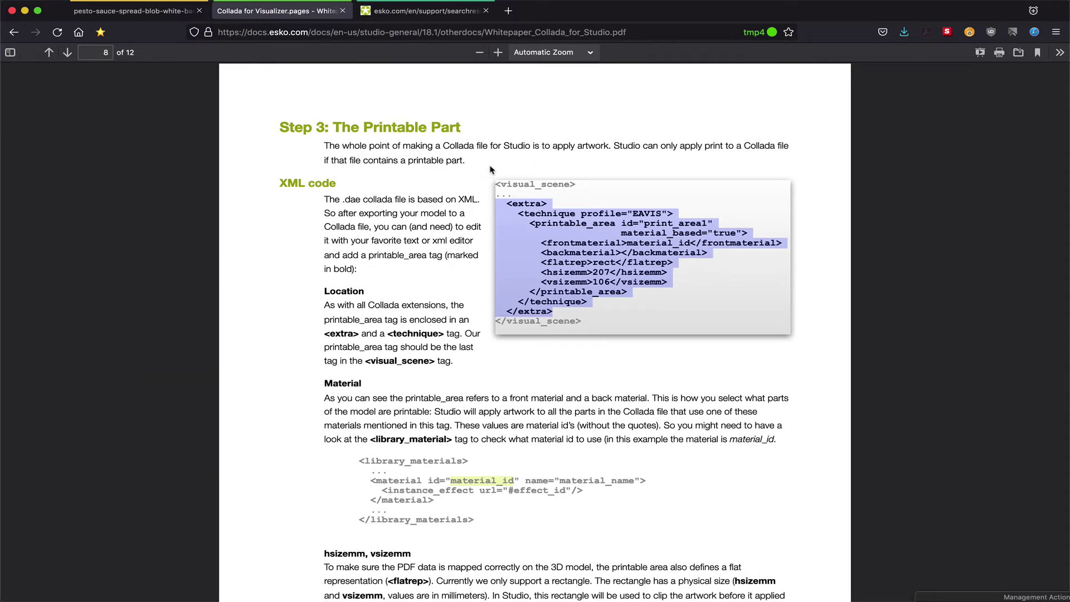
{"action": "right_click", "coordinate": [599, 236]}
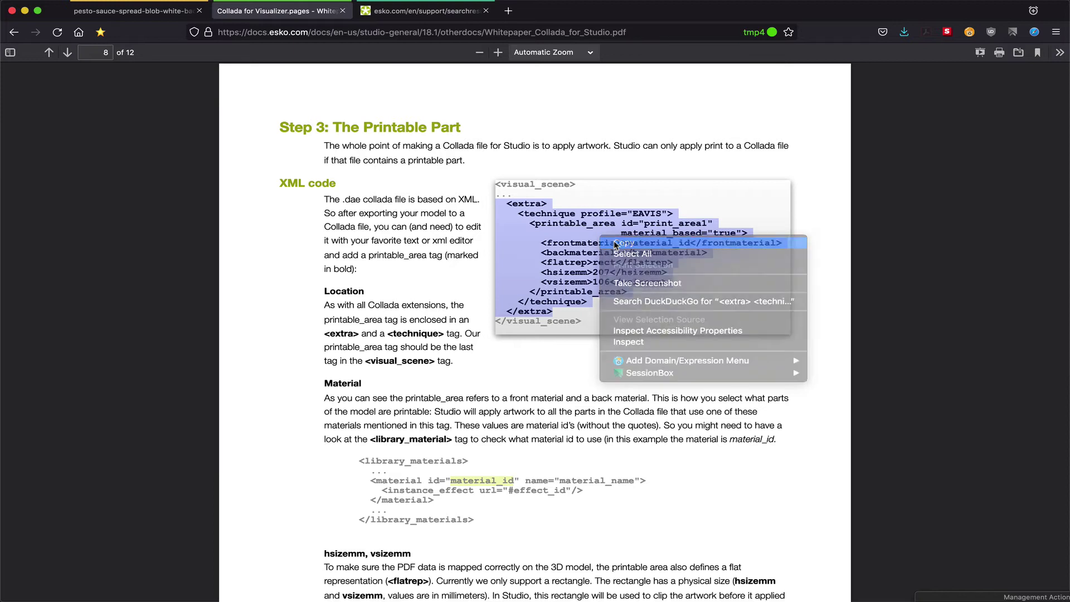
{"action": "left_click", "coordinate": [615, 244]}
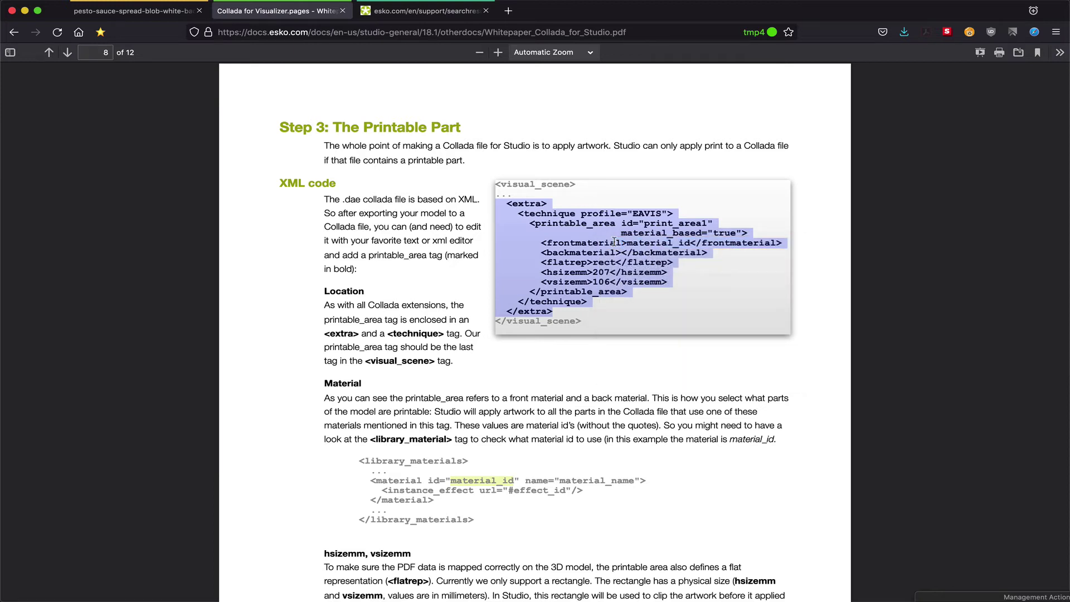
- Open liquid.dae from the Desktop in TextWrangler and select the material-1 ID in its library_materials section
{"action": "key", "text": "super+Tab"}
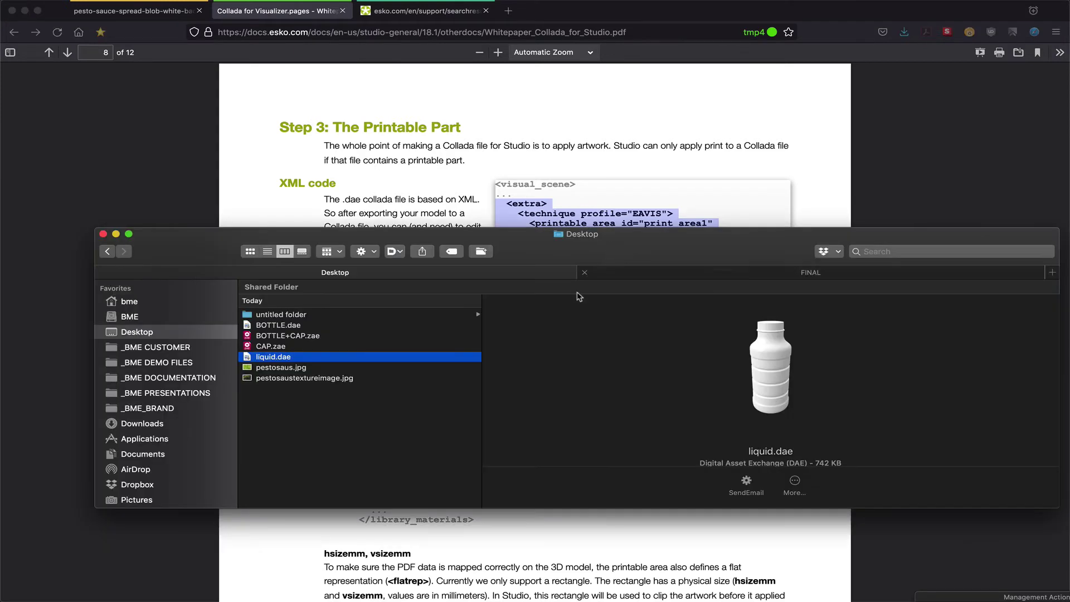
{"action": "right_click", "coordinate": [287, 358]}
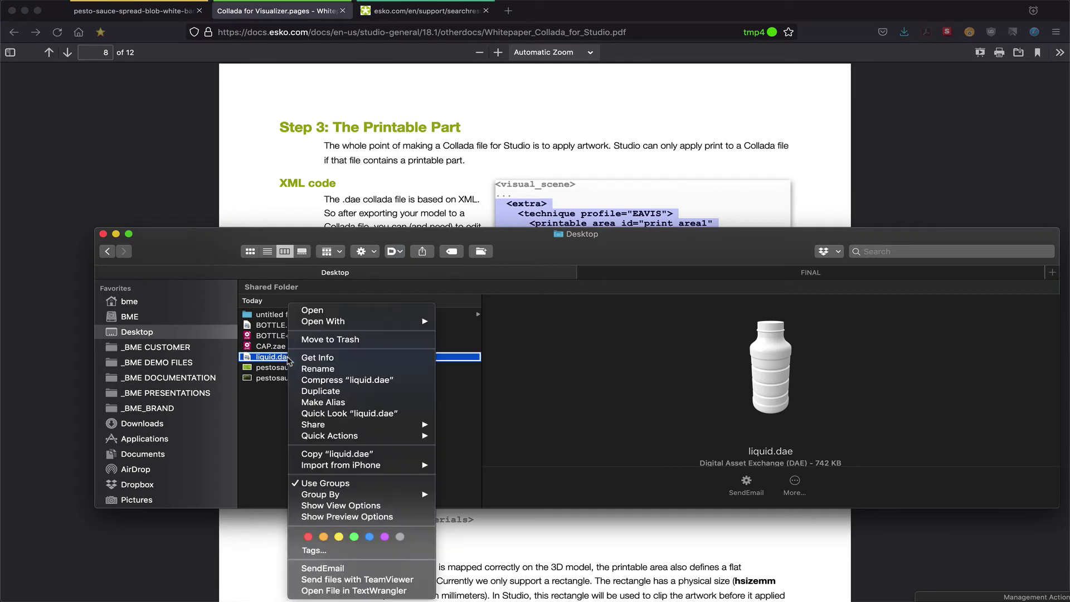
{"action": "mouse_move", "coordinate": [341, 326]}
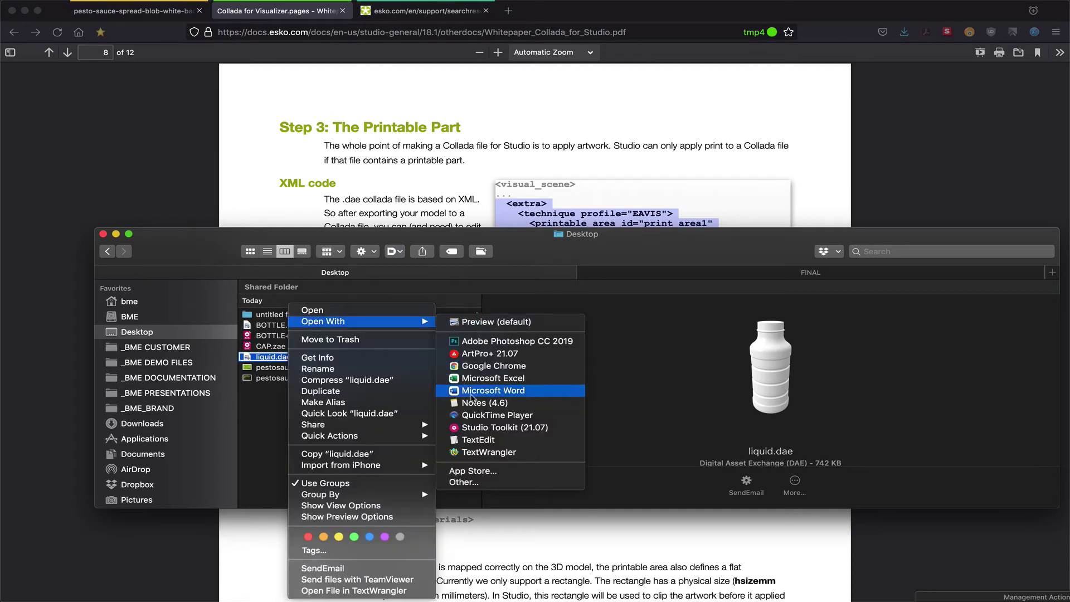
{"action": "left_click", "coordinate": [488, 452]}
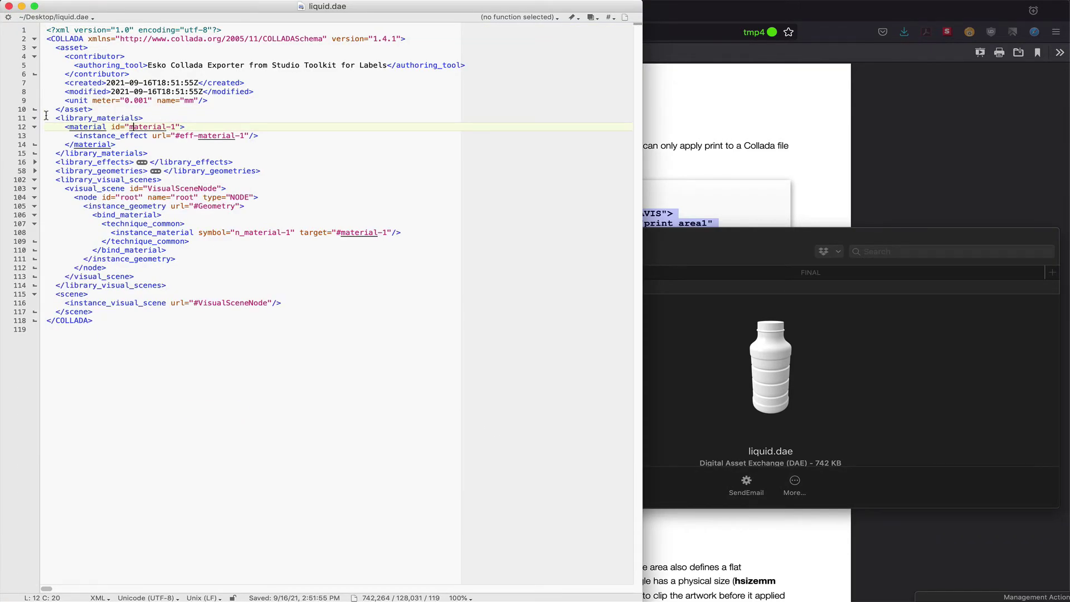
{"action": "left_click_drag", "start_coordinate": [46, 115], "coordinate": [180, 127]}
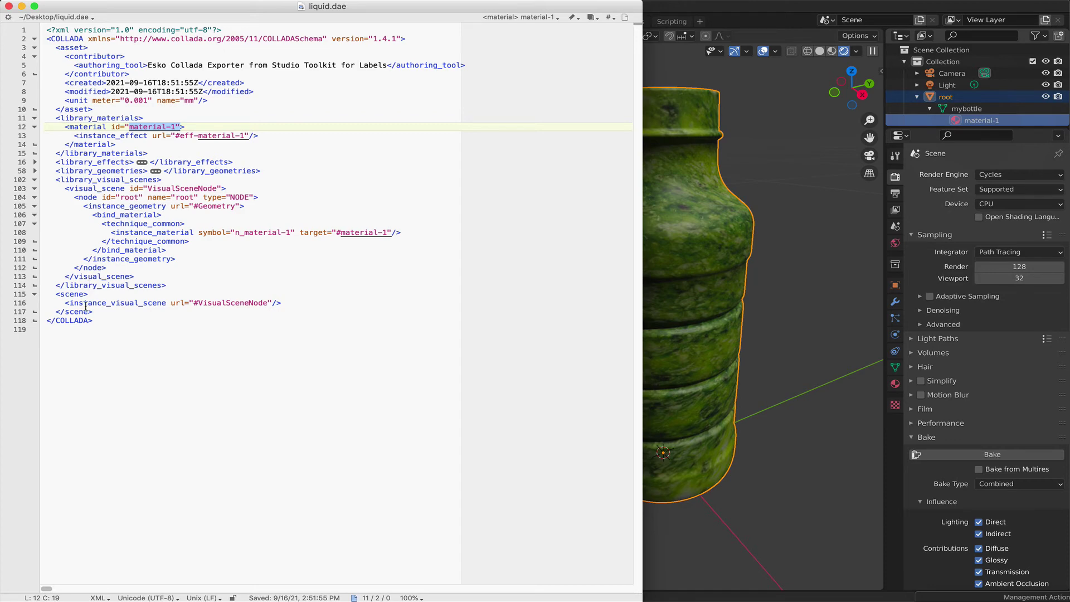
- Paste the printable_area <extra> block on a new line after </node>, before the closing </visual_scene> tag in liquid.dae
{"action": "left_click", "coordinate": [114, 268]}
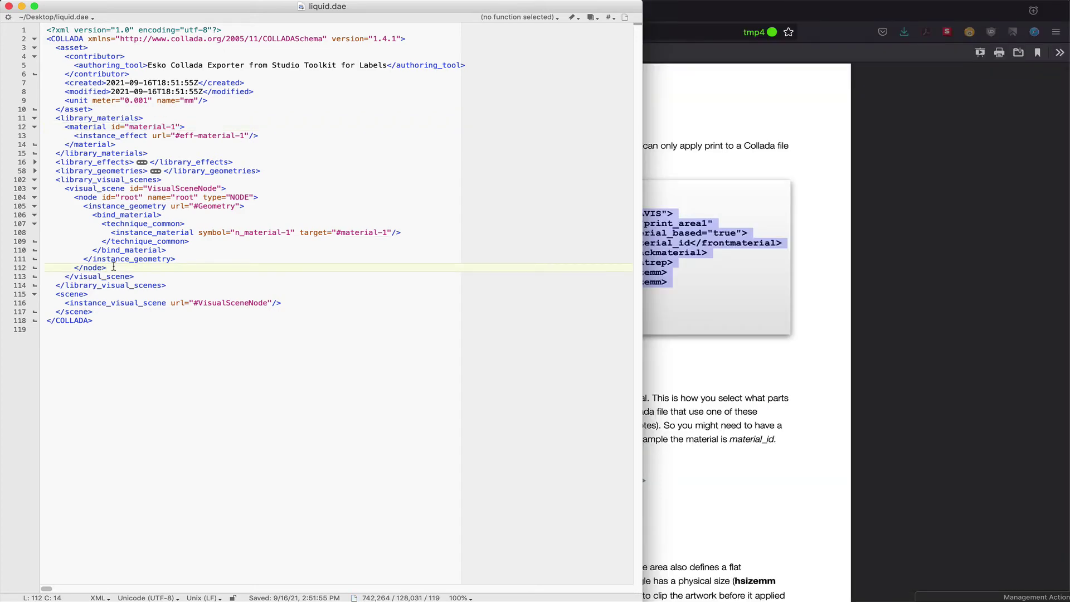
{"action": "key", "text": "Return"}
{"action": "key", "text": "super+v"}
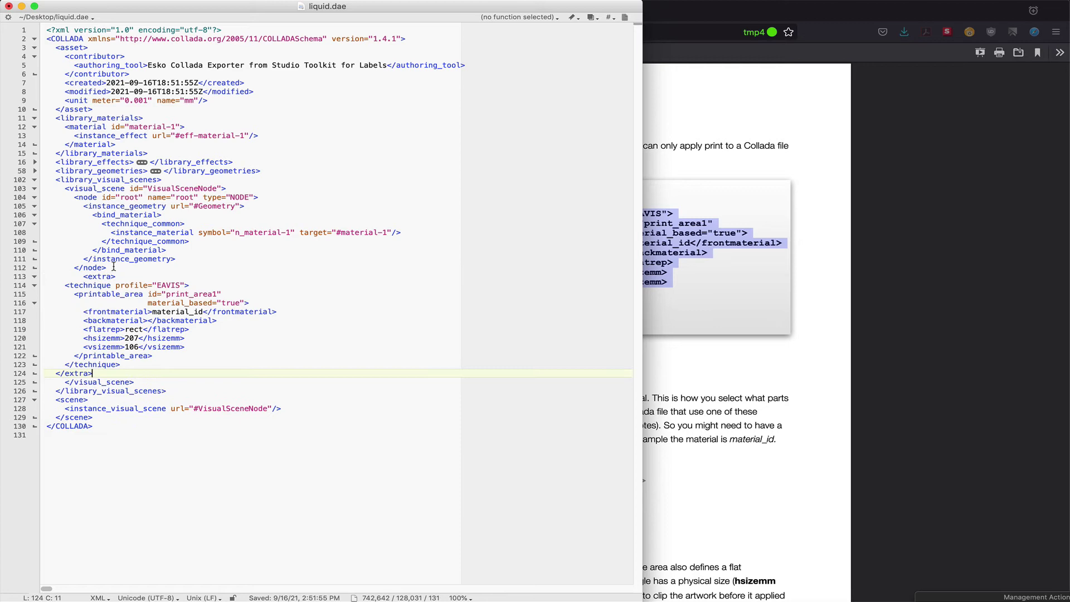
{"action": "left_click_drag", "start_coordinate": [124, 365], "coordinate": [23, 281]}
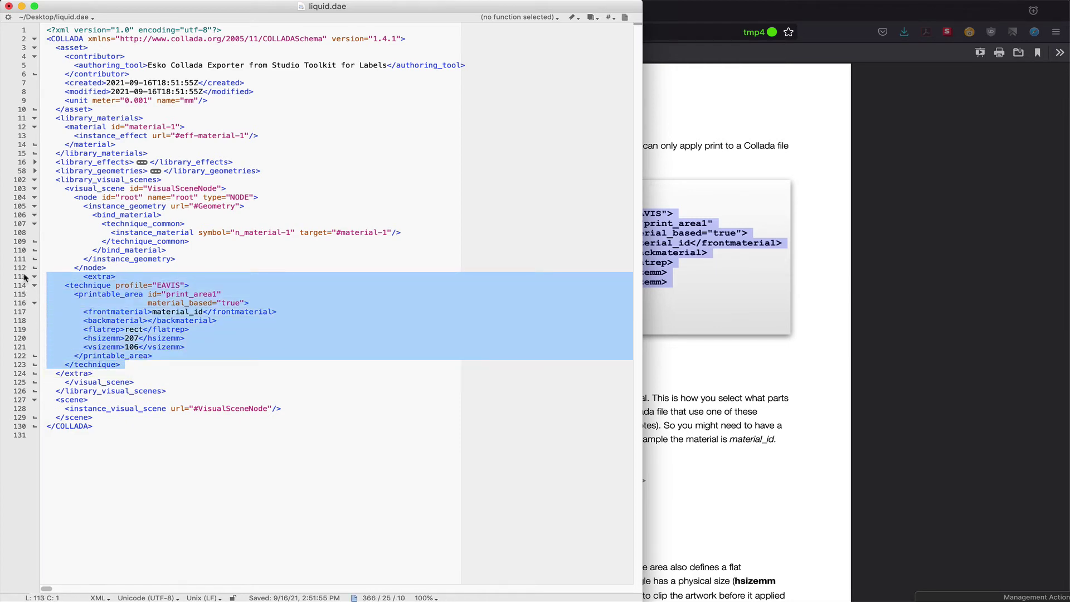
- Change the frontmaterial value from the material_id placeholder to material-1 and save liquid.dae
{"action": "key", "text": "super+Tab"}
{"action": "left_click", "coordinate": [189, 312]}
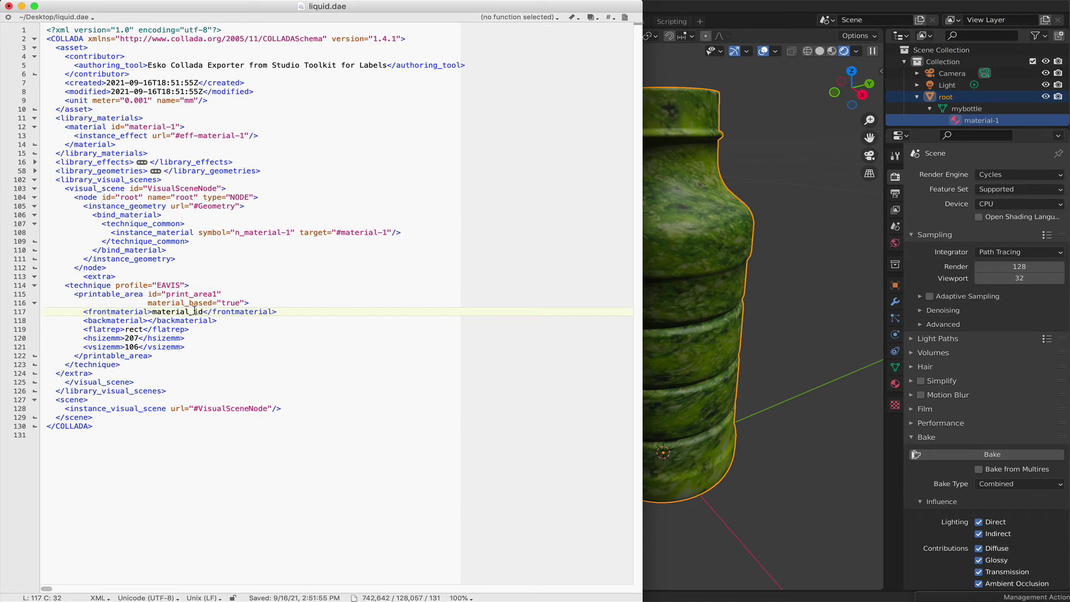
{"action": "type", "text": "_id"}
{"action": "key", "text": "BackSpace"}
{"action": "key", "text": "BackSpace"}
{"action": "key", "text": "BackSpace"}
{"action": "type", "text": "-1"}
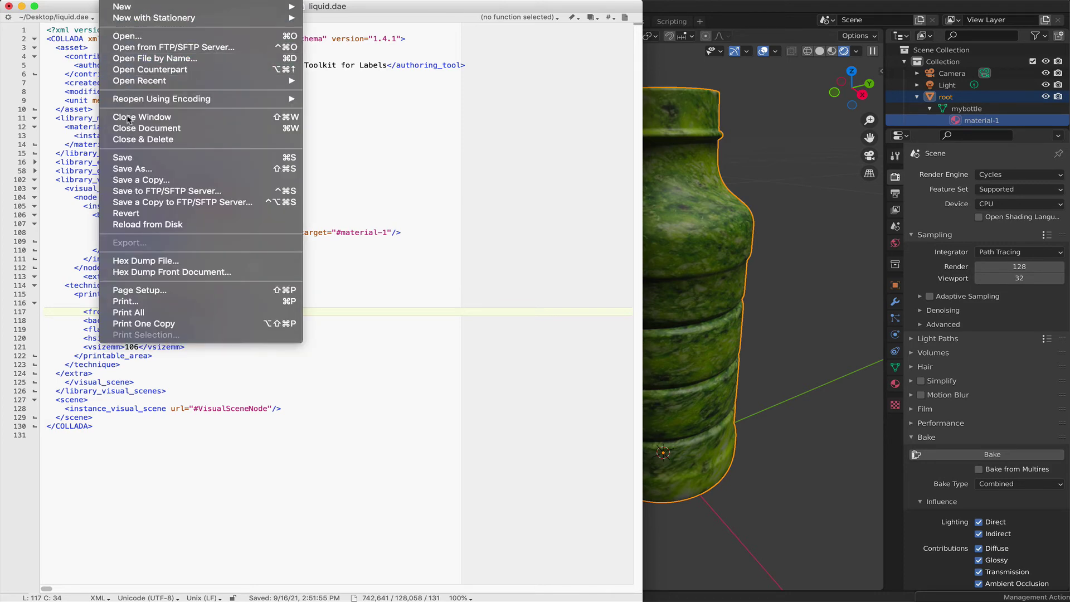
{"action": "left_click", "coordinate": [127, 160]}
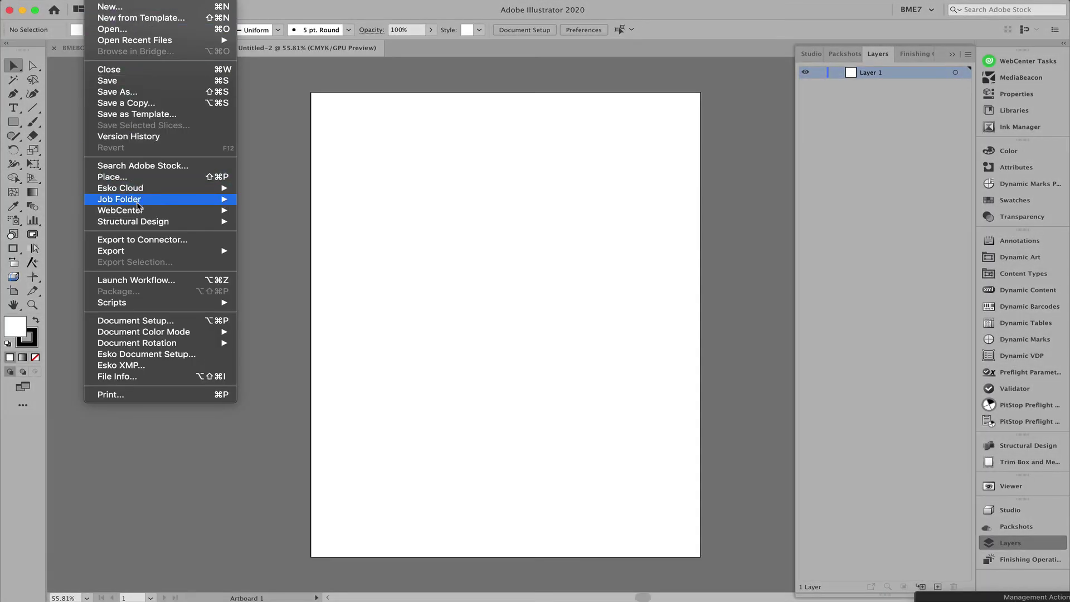
- In Illustrator, open liquid.dae from the Desktop as the structural design and show it in the Studio 3D preview
{"action": "mouse_move", "coordinate": [146, 222]}
{"action": "left_click", "coordinate": [254, 221]}
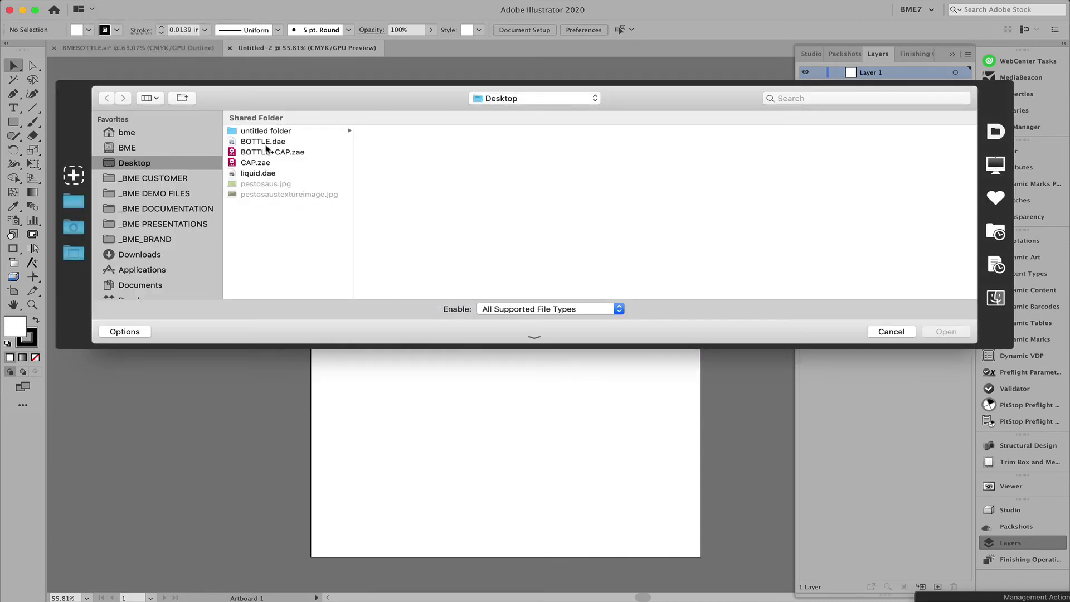
{"action": "left_click", "coordinate": [266, 173]}
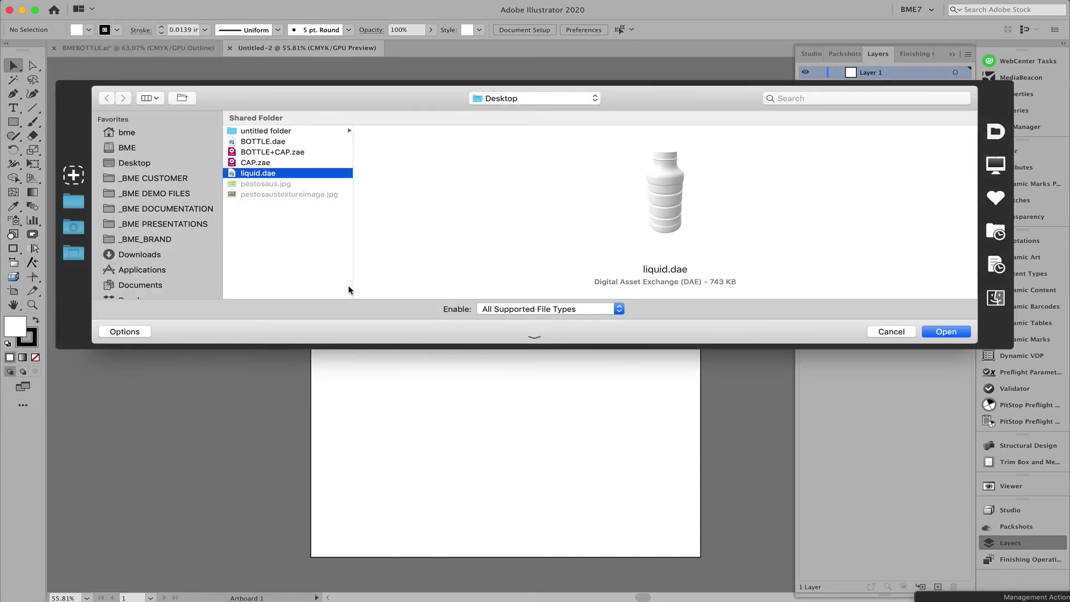
{"action": "left_click", "coordinate": [938, 332]}
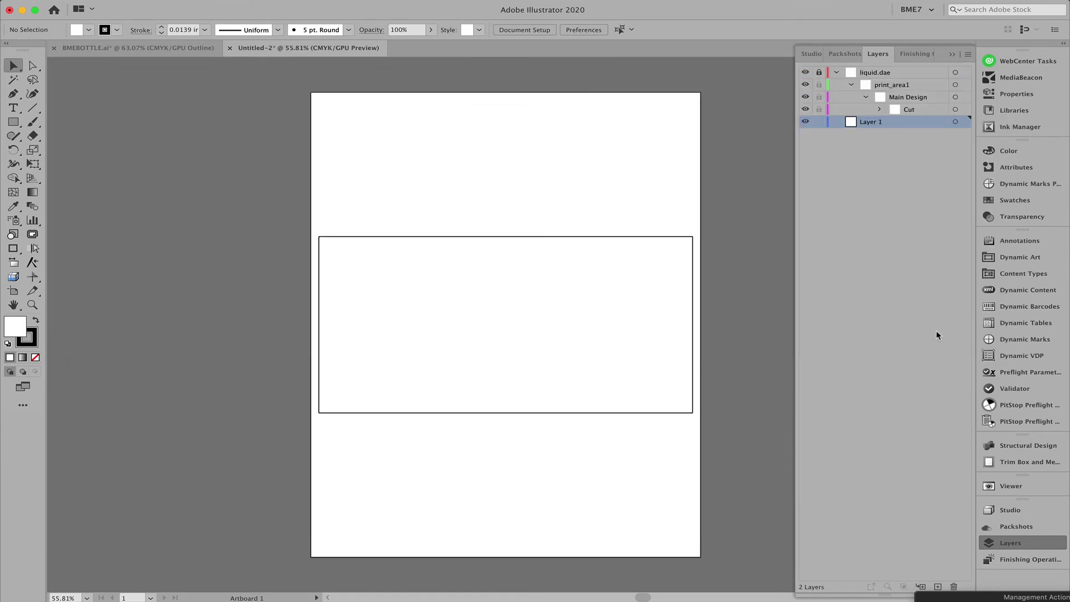
{"action": "left_click", "coordinate": [1017, 511]}
{"action": "left_click_drag", "start_coordinate": [903, 381], "coordinate": [898, 401]}
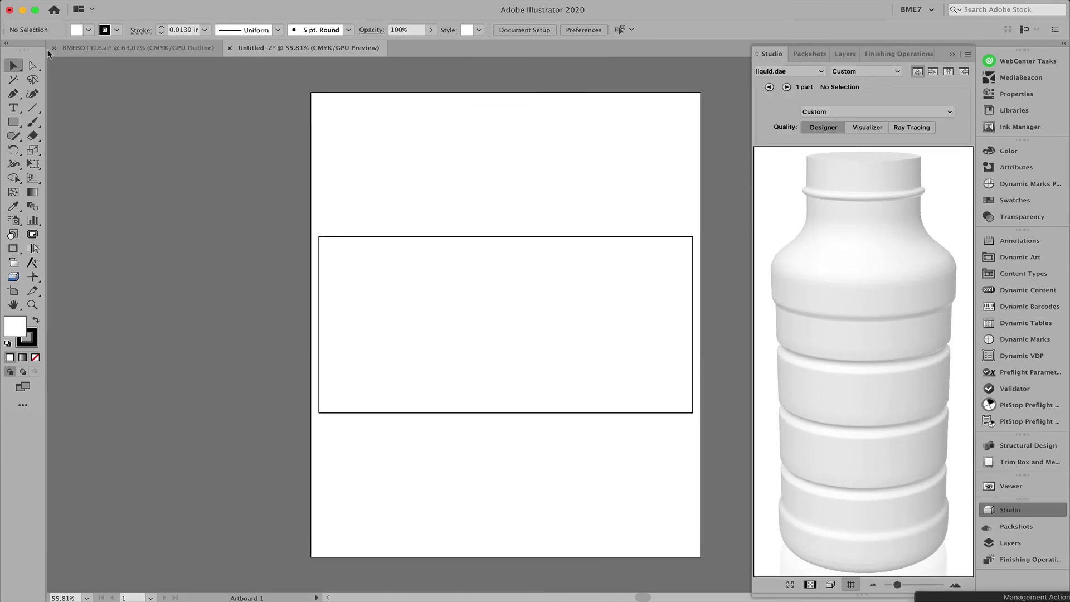
- Place pestosaustextureimage.jpg from the Desktop with its upper-left corner on the corner of the printable rectangle
{"action": "left_click", "coordinate": [96, 1]}
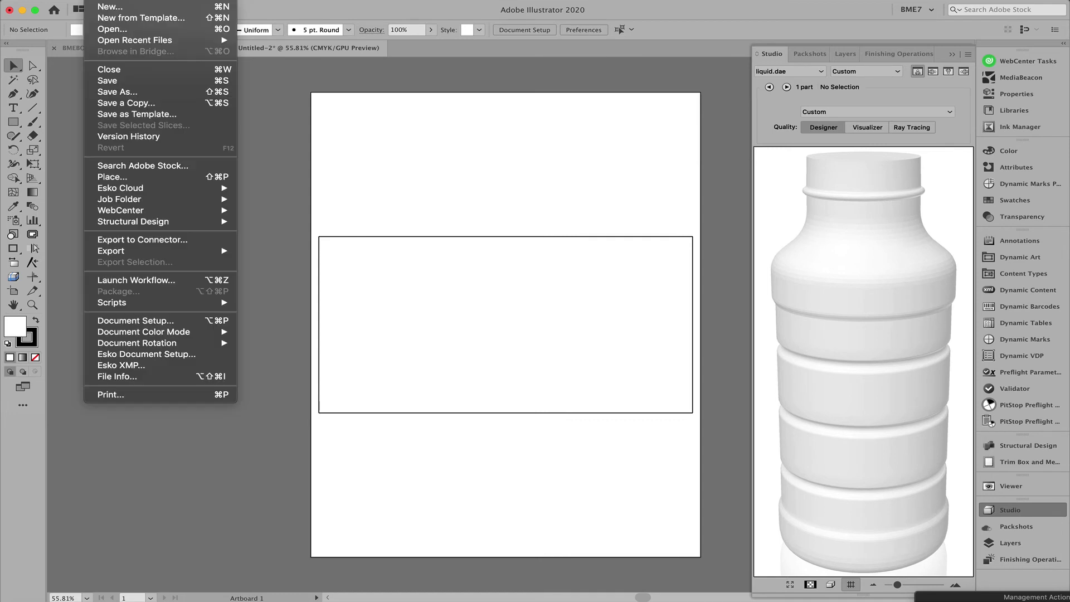
{"action": "left_click", "coordinate": [128, 177]}
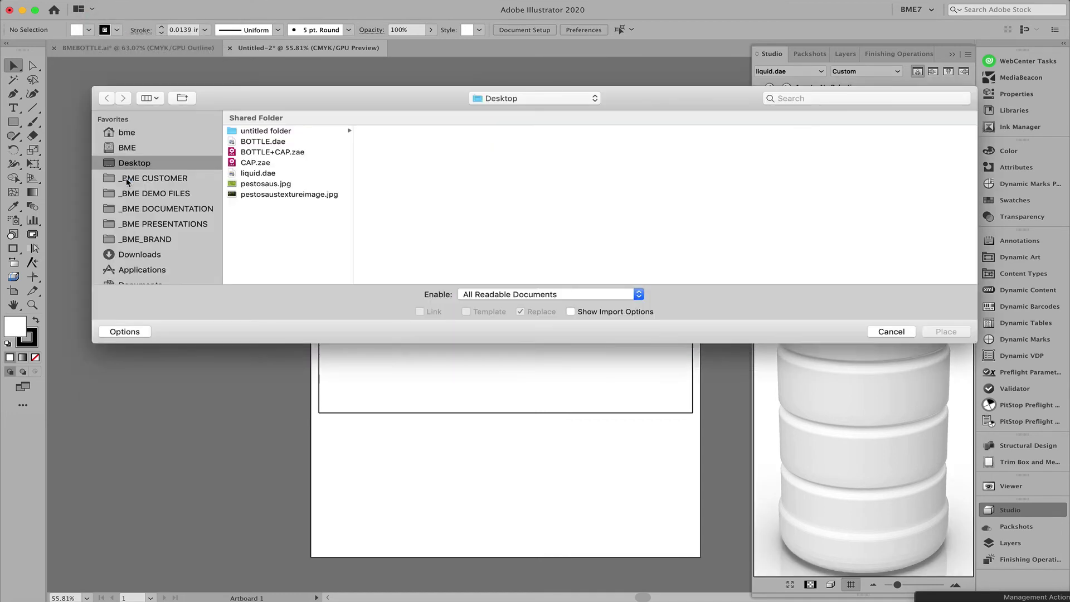
{"action": "left_click", "coordinate": [312, 195]}
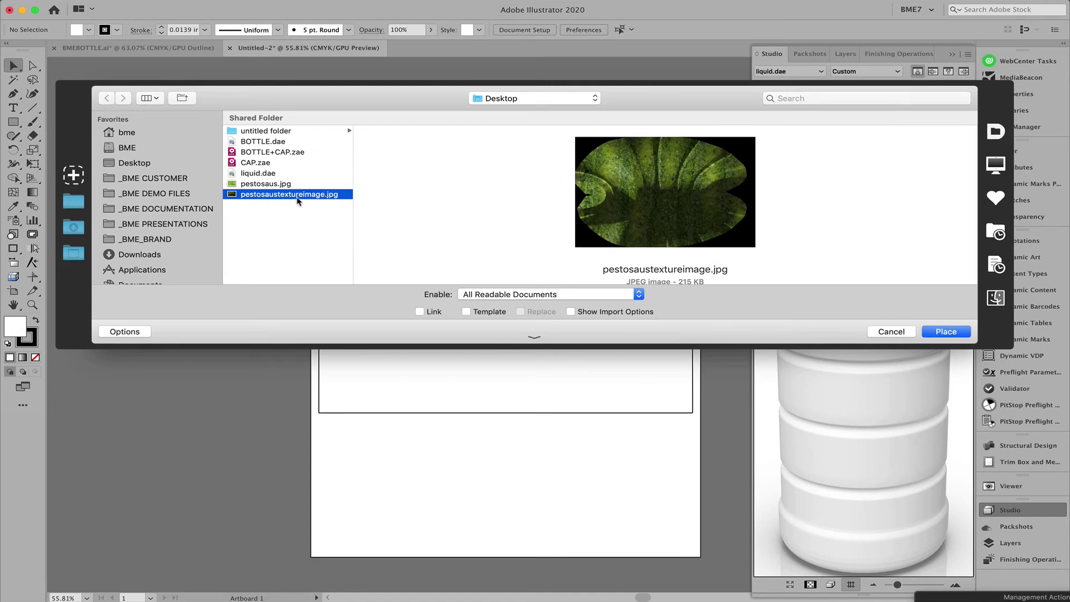
{"action": "left_click", "coordinate": [941, 332]}
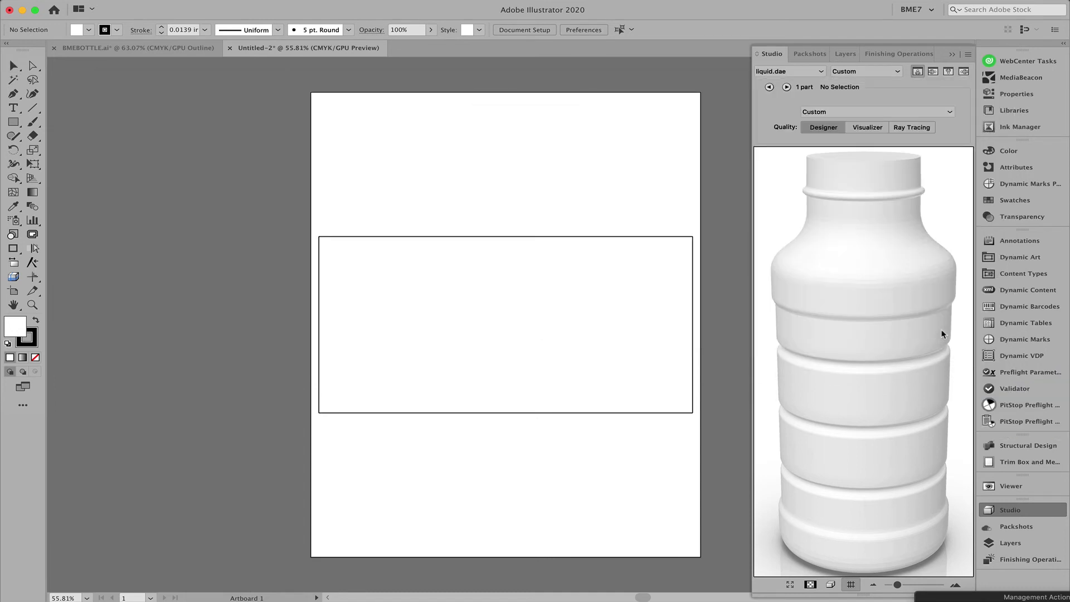
{"action": "left_click", "coordinate": [317, 235]}
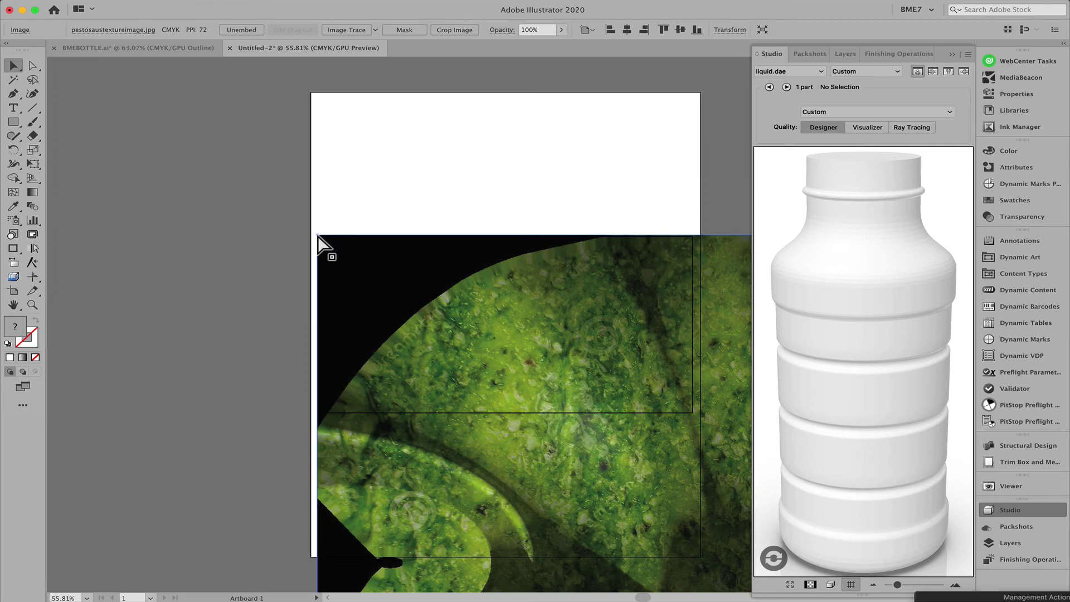
- Scale the placed texture image down to fit the printable rectangle and inspect the textured liquid in the Studio preview
{"action": "key", "text": "super+minus"}
{"action": "key", "text": "super+minus"}
{"action": "key", "text": "super+minus"}
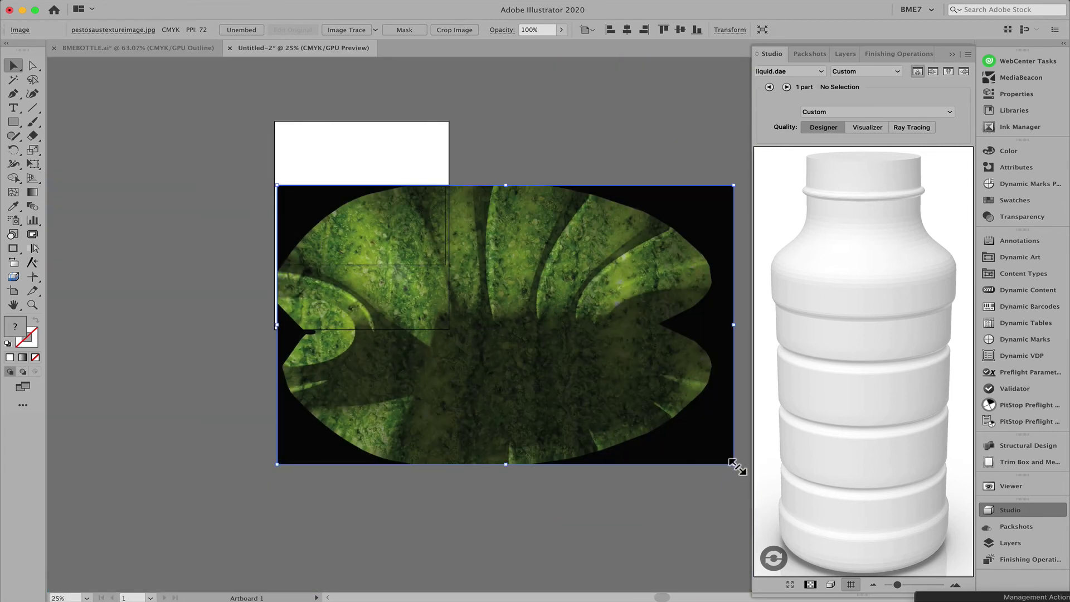
{"action": "left_click_drag", "start_coordinate": [733, 464], "coordinate": [444, 262]}
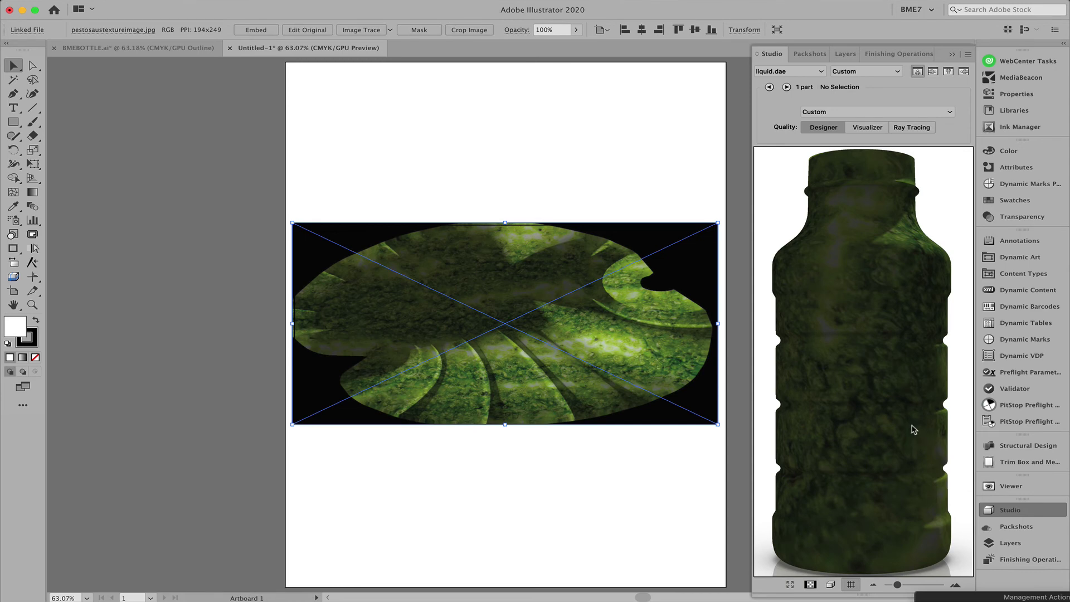
{"action": "left_click_drag", "start_coordinate": [828, 436], "coordinate": [871, 424]}
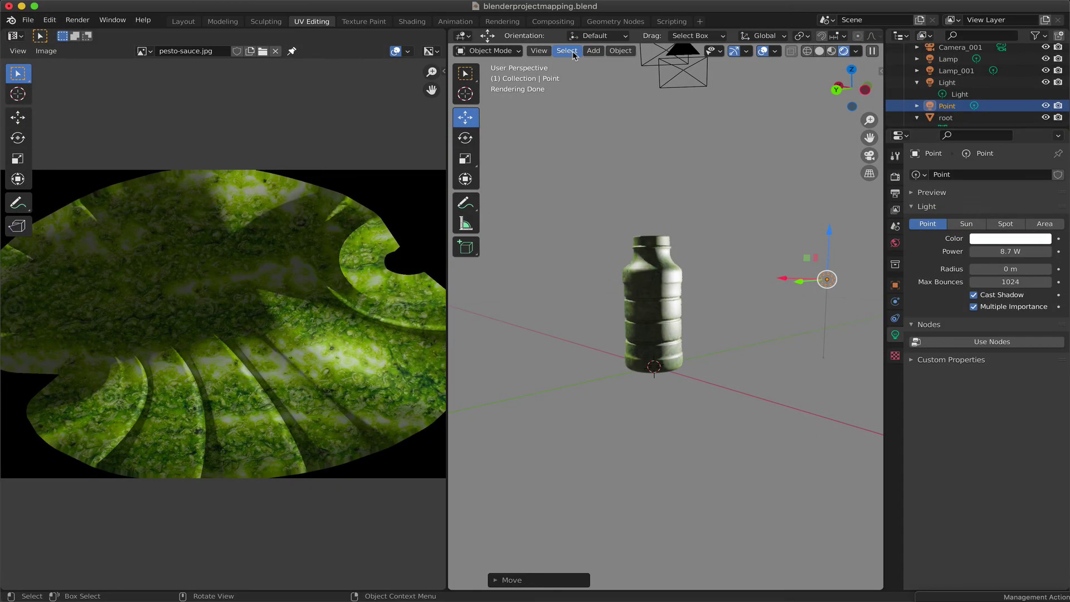
- In Blender, add another Point light to the scene and move it away from the bottle's base
{"action": "left_click", "coordinate": [592, 51]}
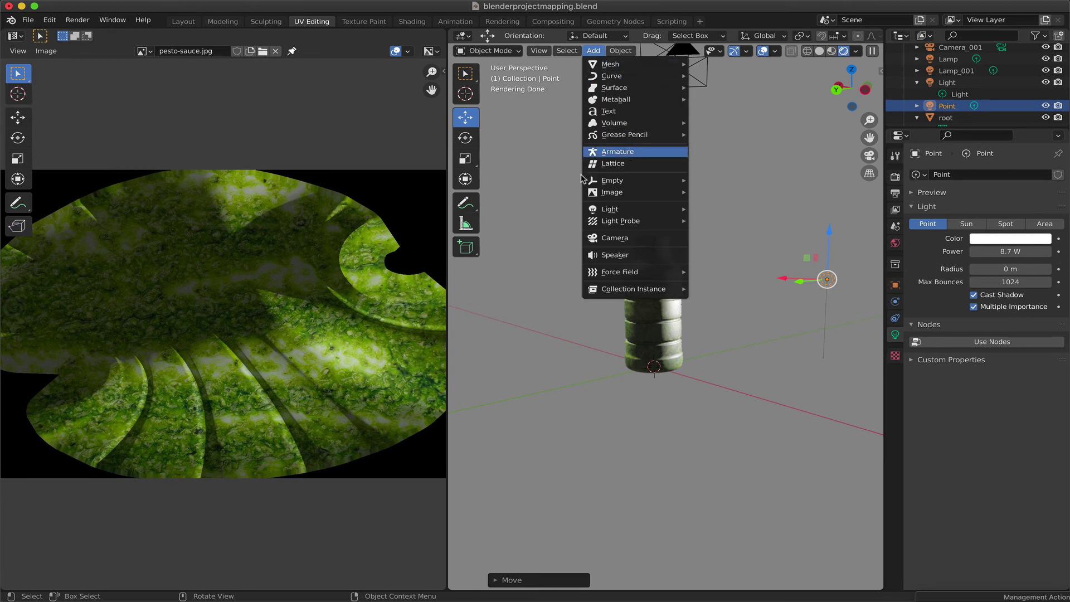
{"action": "mouse_move", "coordinate": [585, 210]}
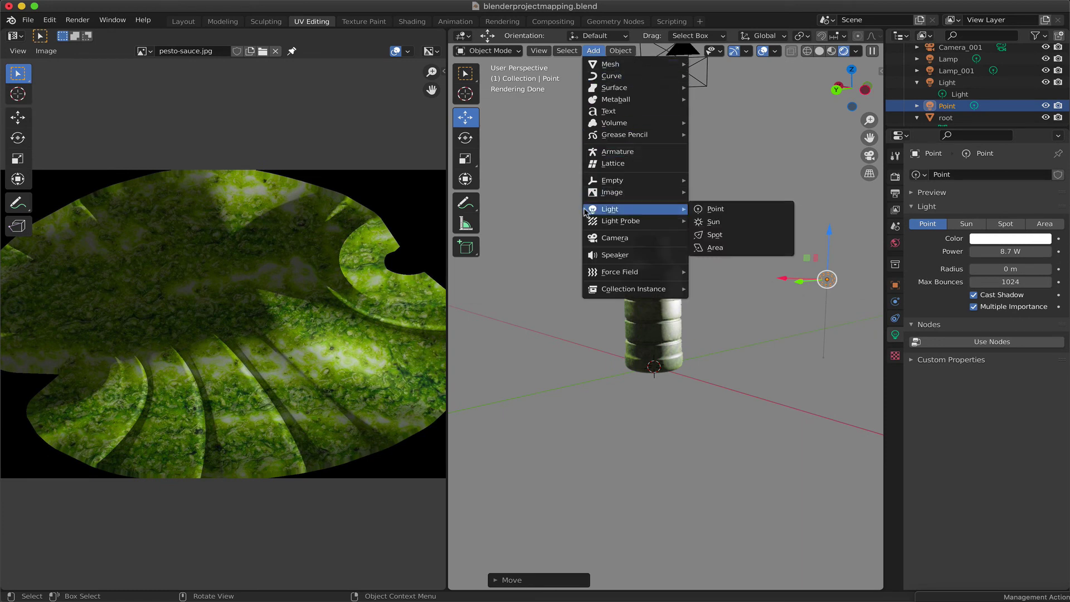
{"action": "left_click", "coordinate": [715, 209]}
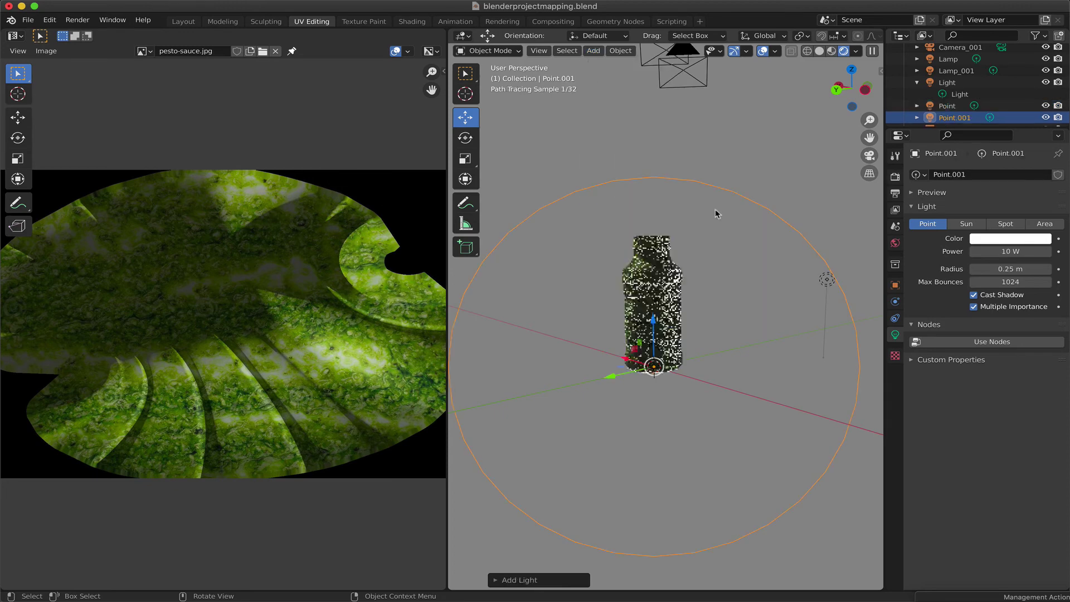
{"action": "left_click_drag", "start_coordinate": [654, 363], "coordinate": [623, 344]}
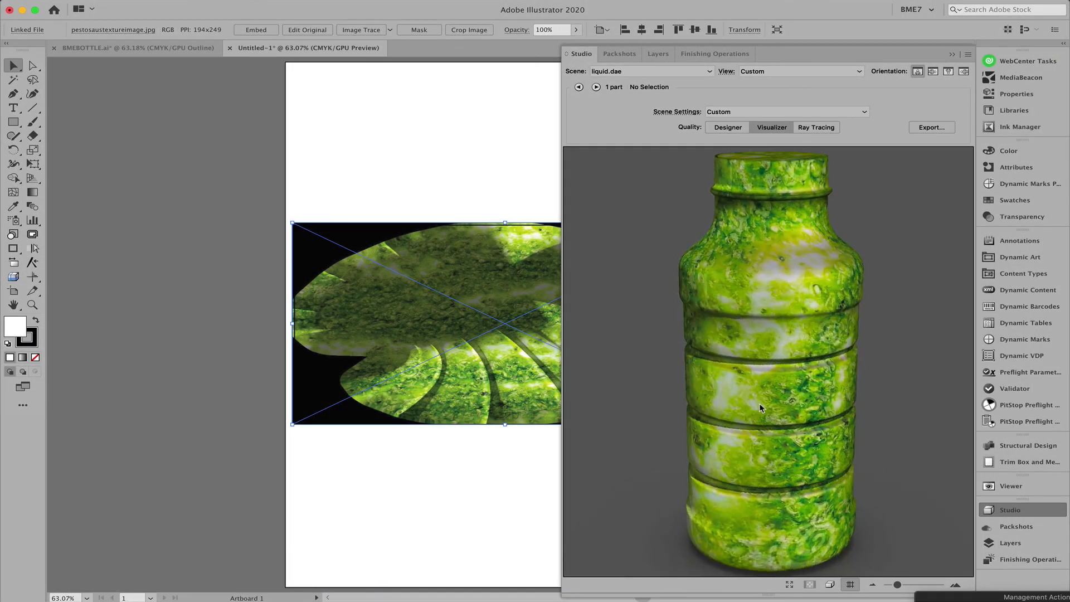
- In Illustrator, export the textured liquid from Studio to the Desktop as a Collada file named liquidZAE, with graphics included
{"action": "mouse_move", "coordinate": [858, 427]}
{"action": "left_mouse_down"}
{"action": "mouse_move", "coordinate": [847, 429]}
{"action": "mouse_move", "coordinate": [838, 359]}
{"action": "mouse_move", "coordinate": [842, 433]}
{"action": "left_mouse_up"}
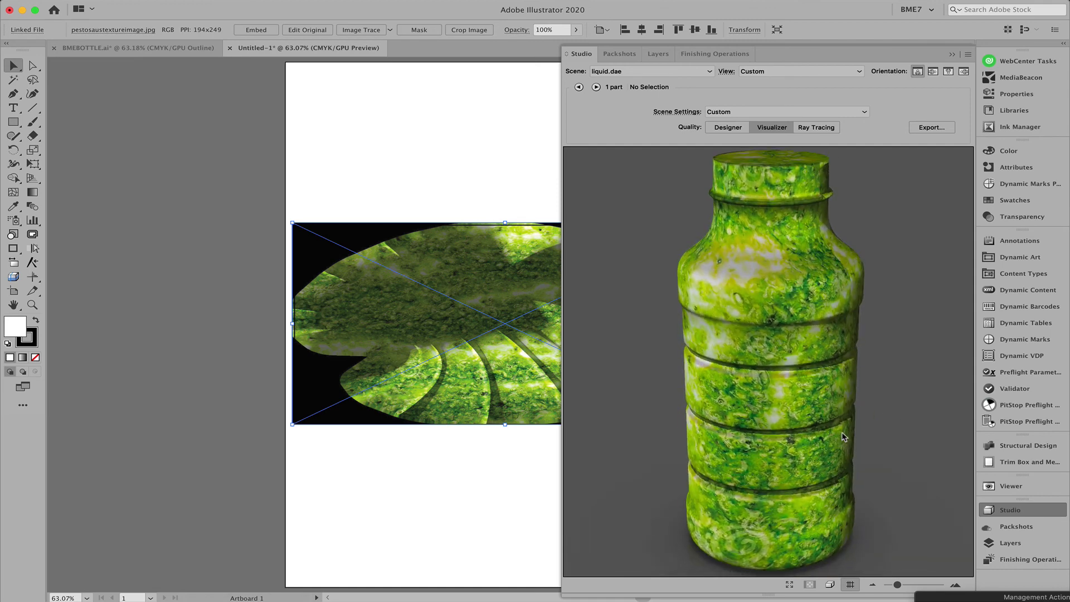
{"action": "left_click", "coordinate": [929, 127]}
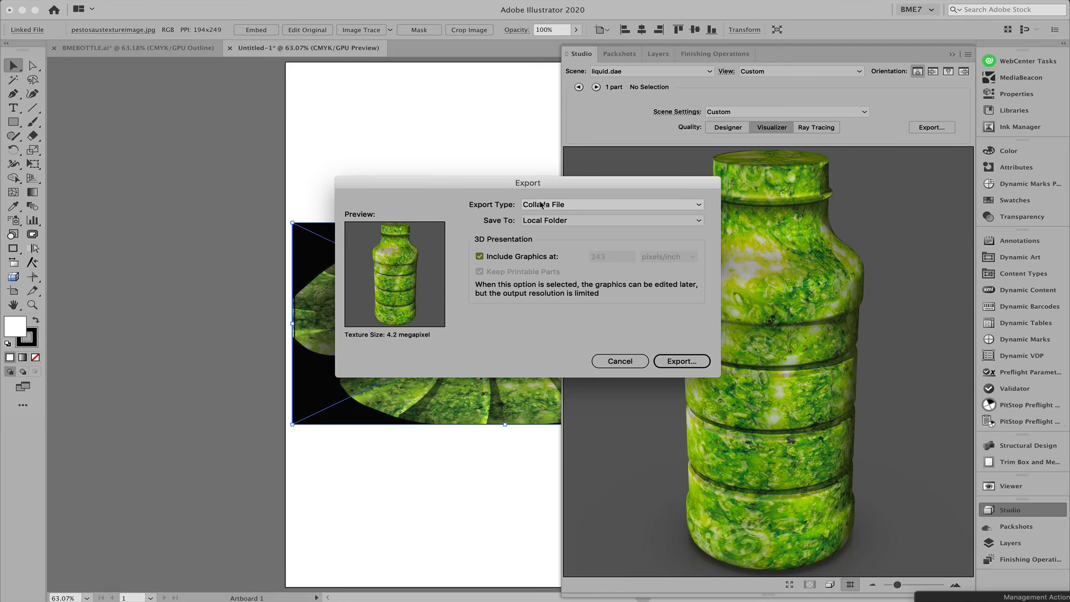
{"action": "left_click", "coordinate": [682, 362]}
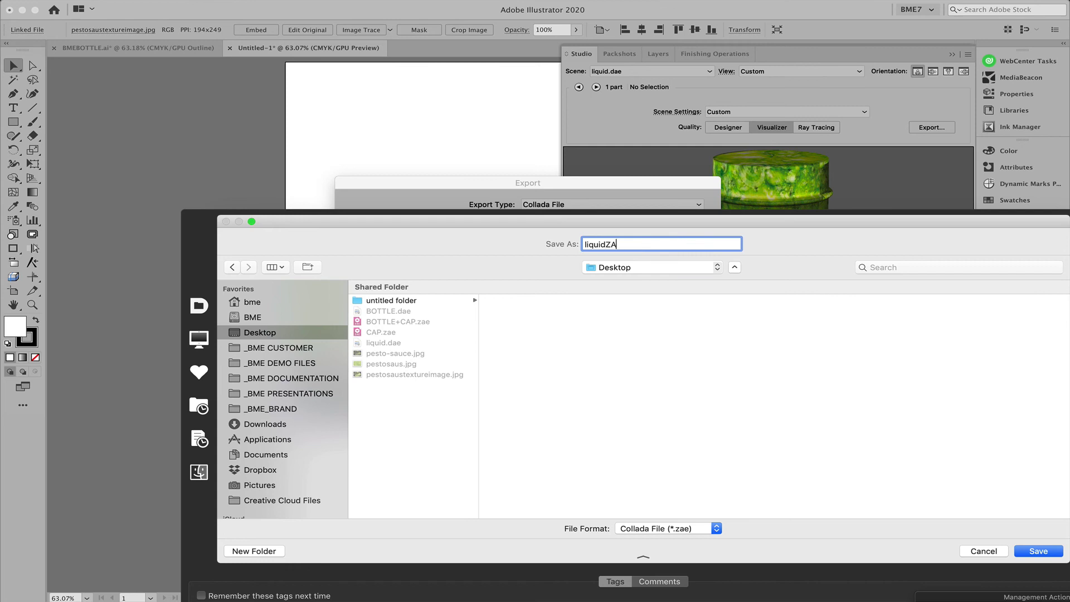
{"action": "type", "text": "ZAE"}
{"action": "left_click", "coordinate": [1026, 550]}
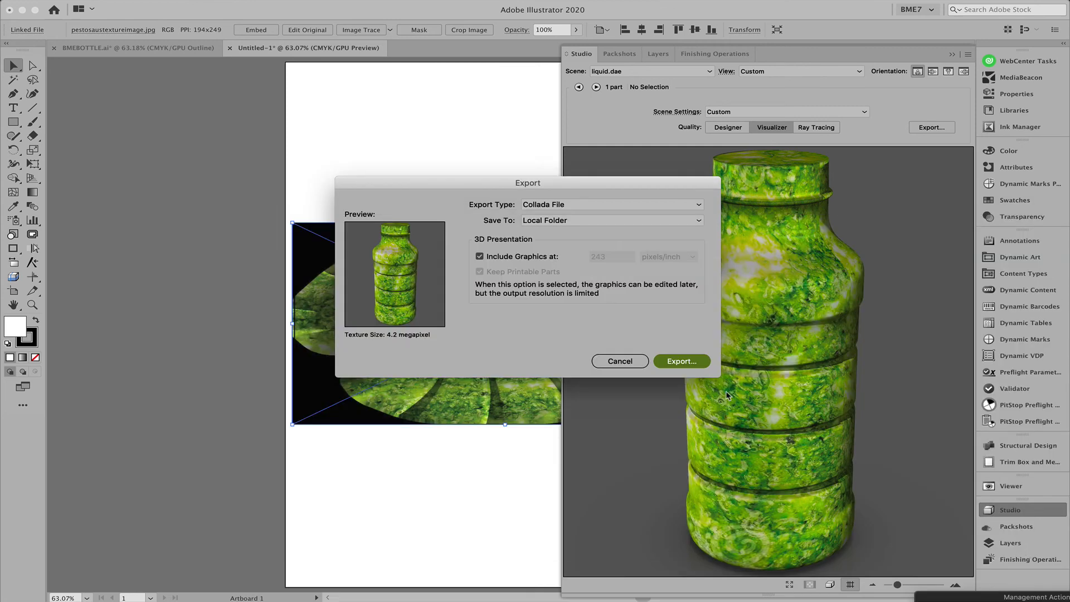
{"action": "left_click", "coordinate": [679, 362]}
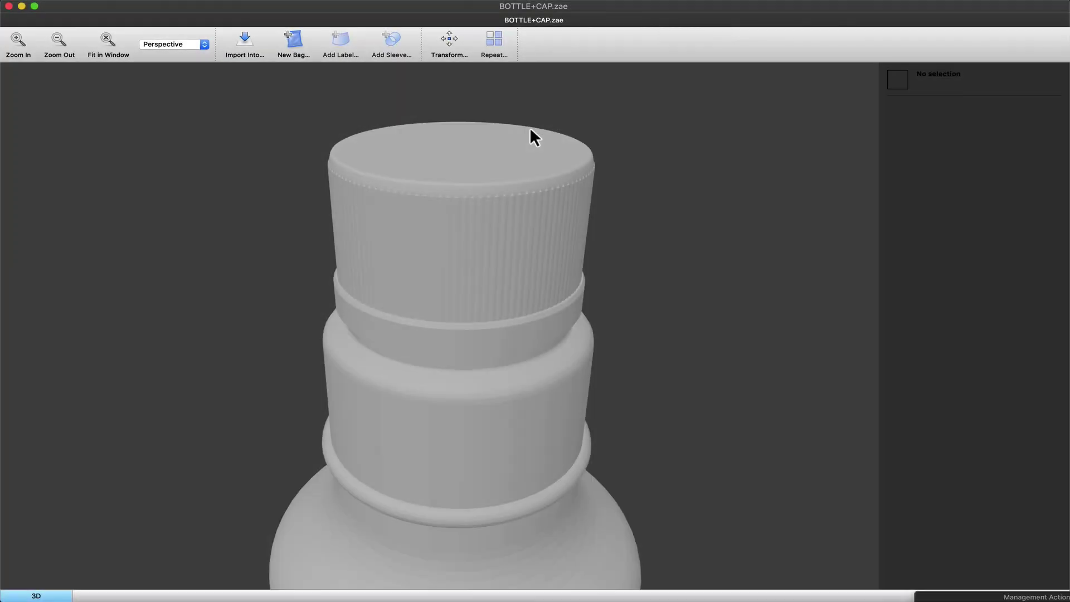
- In the open BOTTLE+CAP.zae scene, import liquidZAE.zae from the Desktop
{"action": "scroll", "coordinate": [529, 133], "scroll_direction": "down", "scroll_amount": 5}
{"action": "left_click", "coordinate": [245, 44]}
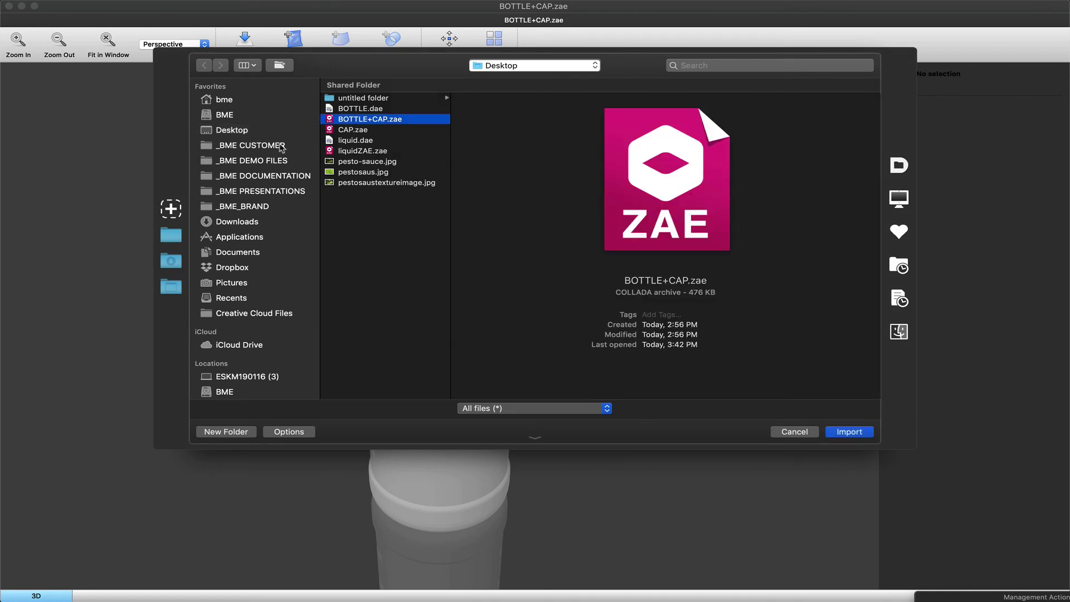
{"action": "left_click", "coordinate": [388, 152]}
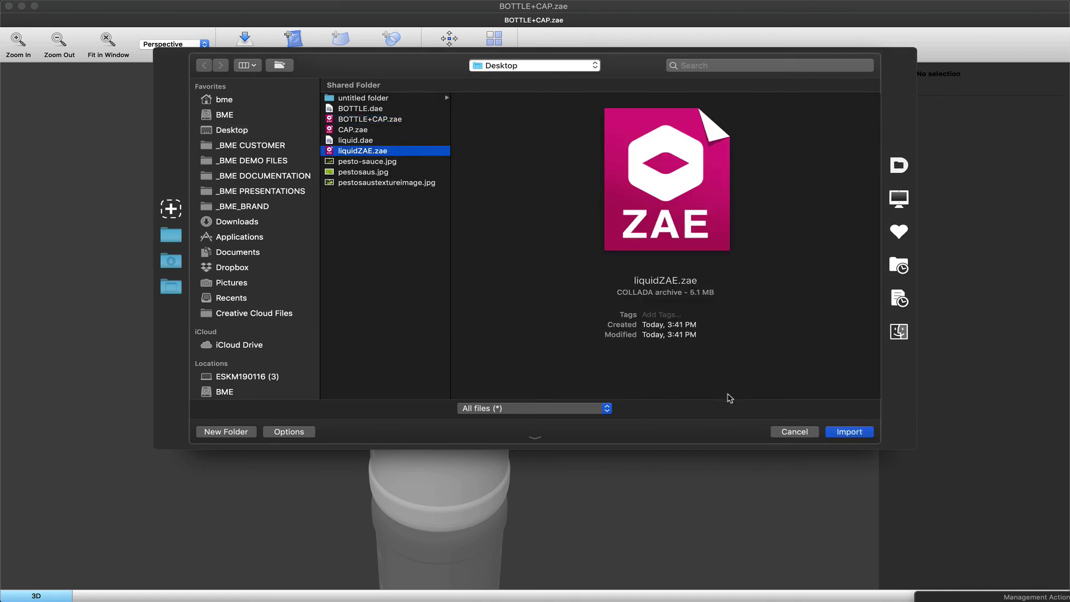
{"action": "left_click", "coordinate": [849, 431]}
- Move the imported liquid along X by about -3.144 in so it sits inside the bottle, and check the alignment from front and back
{"action": "left_click", "coordinate": [450, 43]}
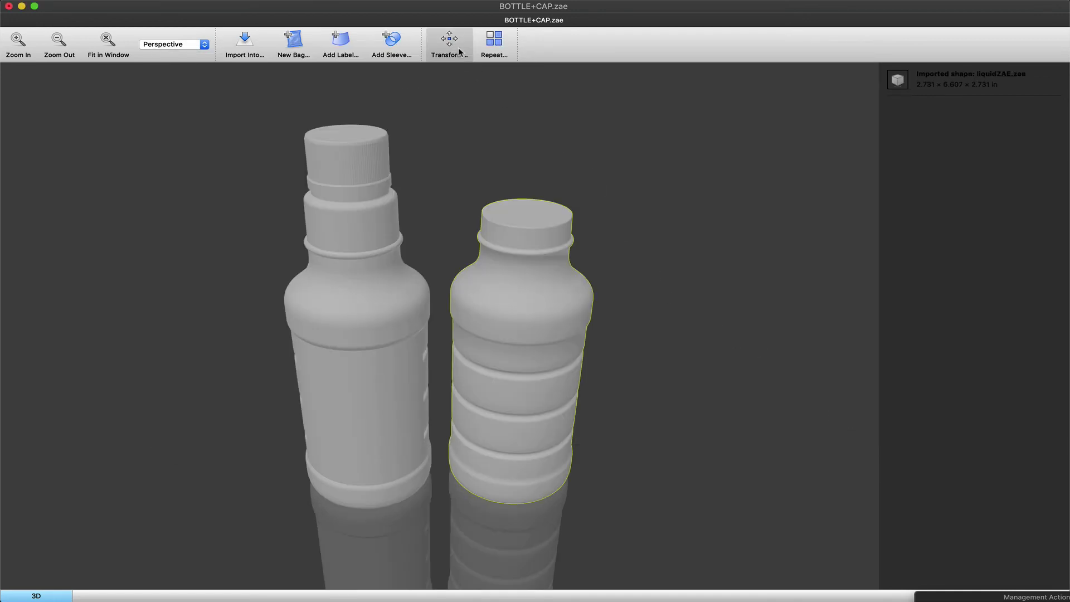
{"action": "left_click", "coordinate": [31, 72]}
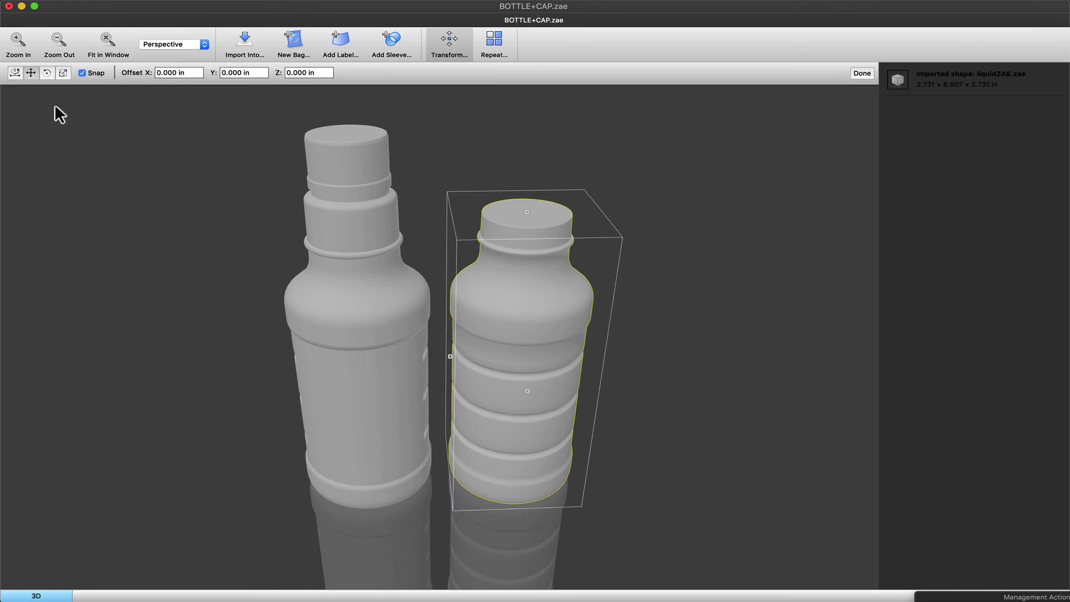
{"action": "left_click_drag", "start_coordinate": [449, 357], "coordinate": [292, 352]}
{"action": "key", "text": "super+1"}
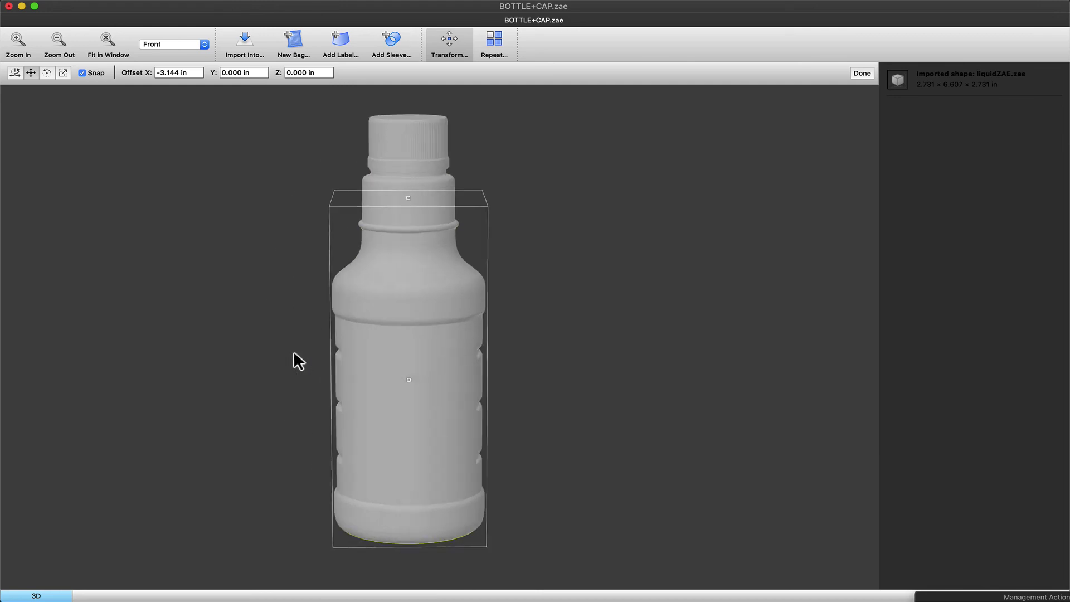
{"action": "key", "text": "Left"}
{"action": "key", "text": "Left"}
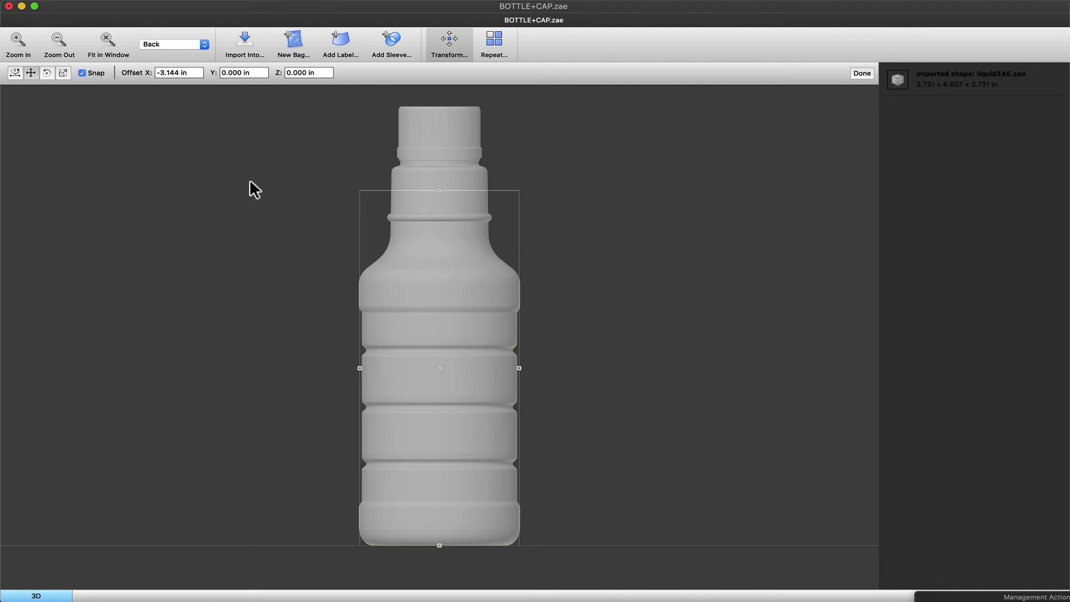
- Save the combined scene to the Desktop as a new Collada archive named BOTTLE+CAP+LIQUID
{"action": "left_click", "coordinate": [113, 0]}
{"action": "left_click", "coordinate": [127, 84]}
{"action": "left_click", "coordinate": [128, 84]}
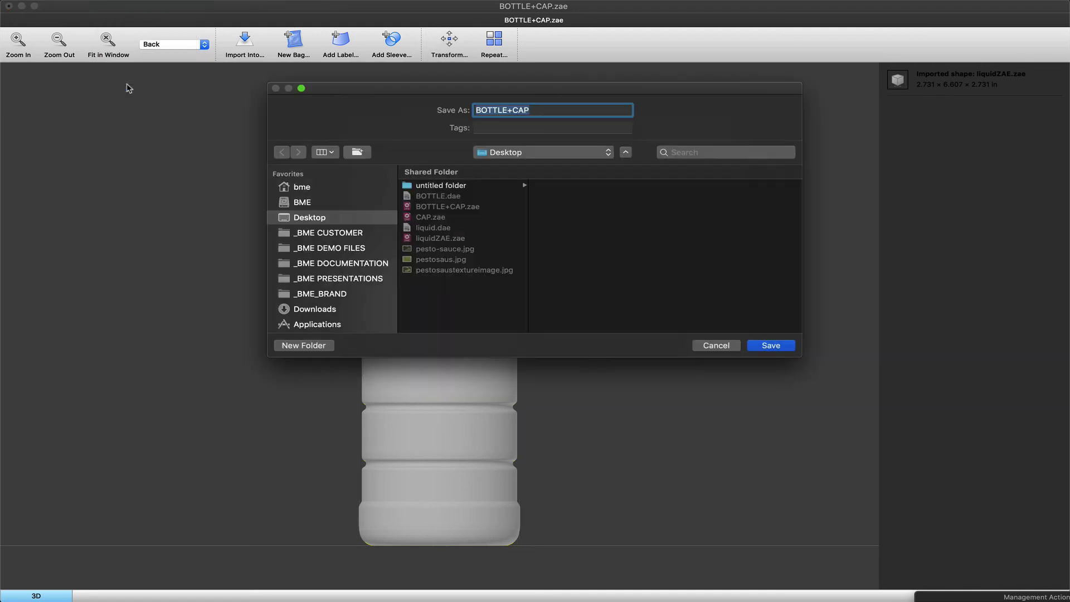
{"action": "left_click", "coordinate": [562, 110]}
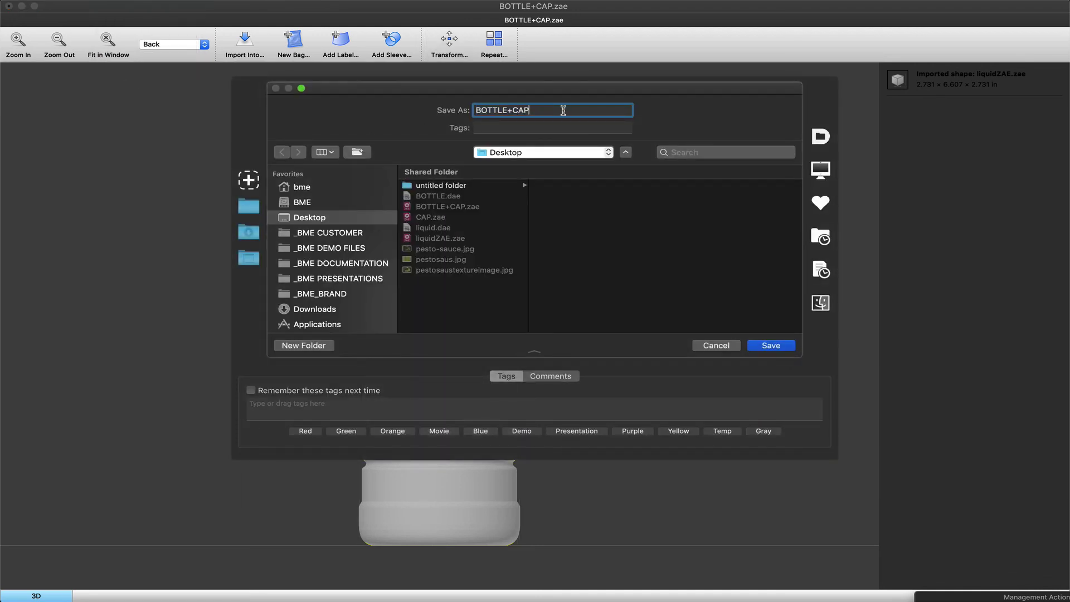
{"action": "type", "text": "+LIQUID"}
{"action": "left_click", "coordinate": [785, 345]}
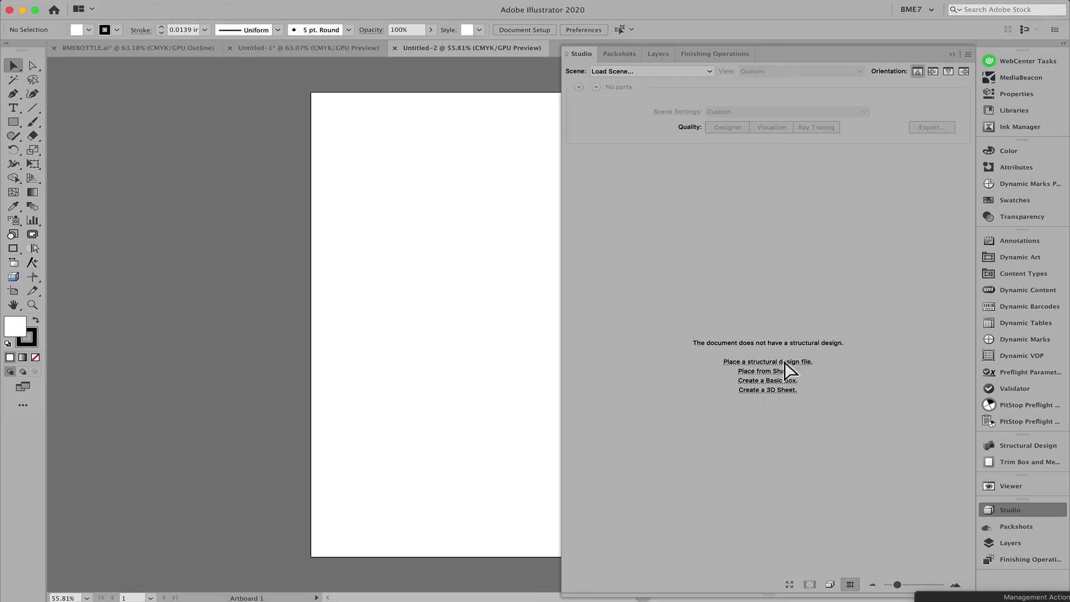
- In Illustrator, place BOTTLE+CAP+LIQUID.zae from the Desktop as the structural design, including all printable parts
{"action": "left_click", "coordinate": [786, 364]}
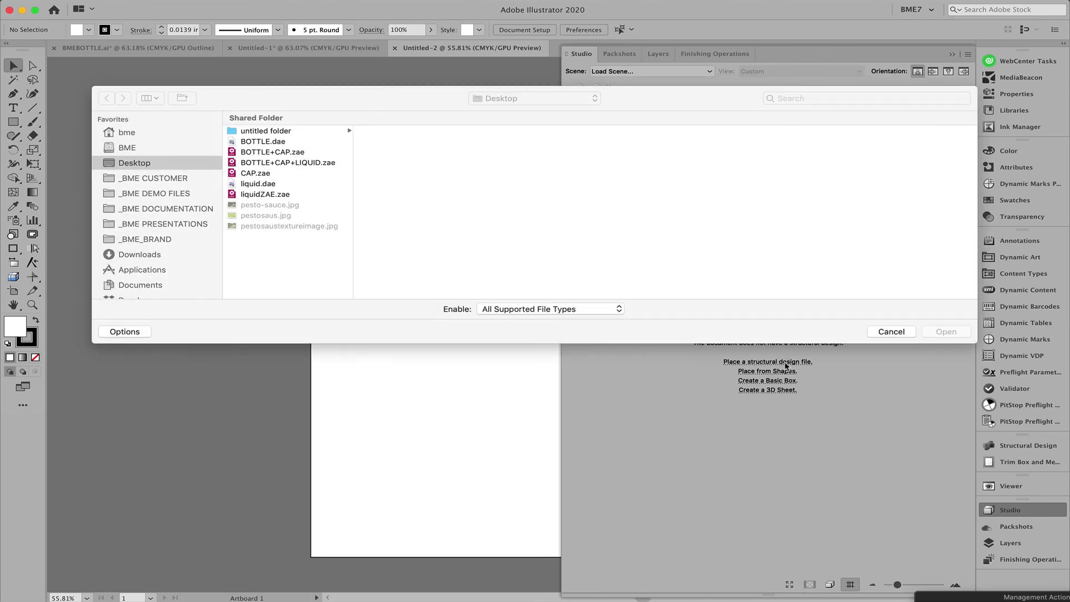
{"action": "left_click", "coordinate": [313, 163]}
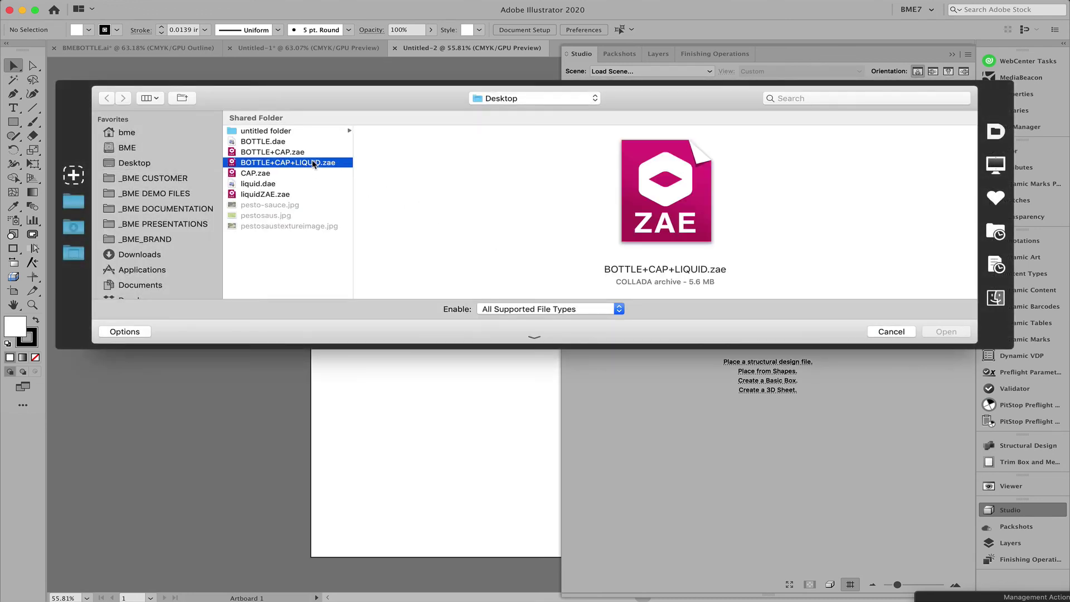
{"action": "double_click", "coordinate": [314, 163]}
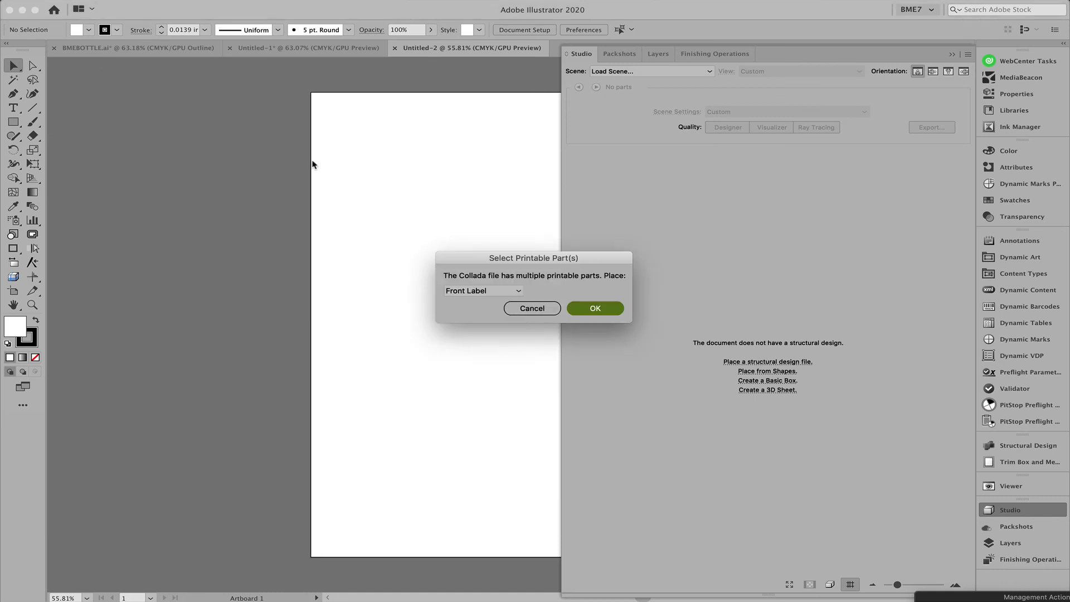
{"action": "left_click", "coordinate": [512, 292]}
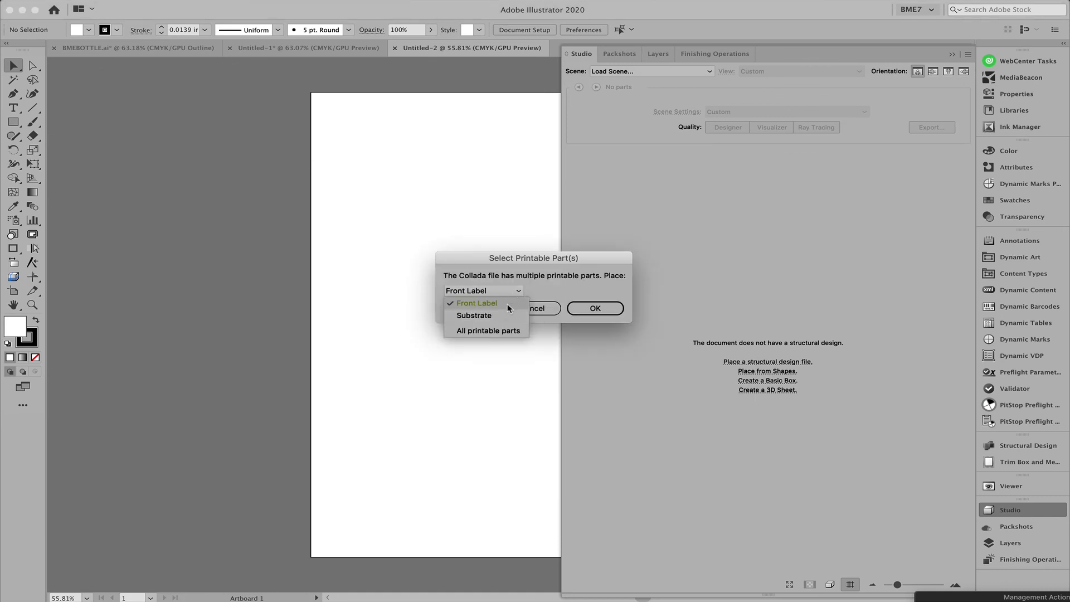
{"action": "left_click", "coordinate": [501, 330]}
{"action": "left_click", "coordinate": [596, 308]}
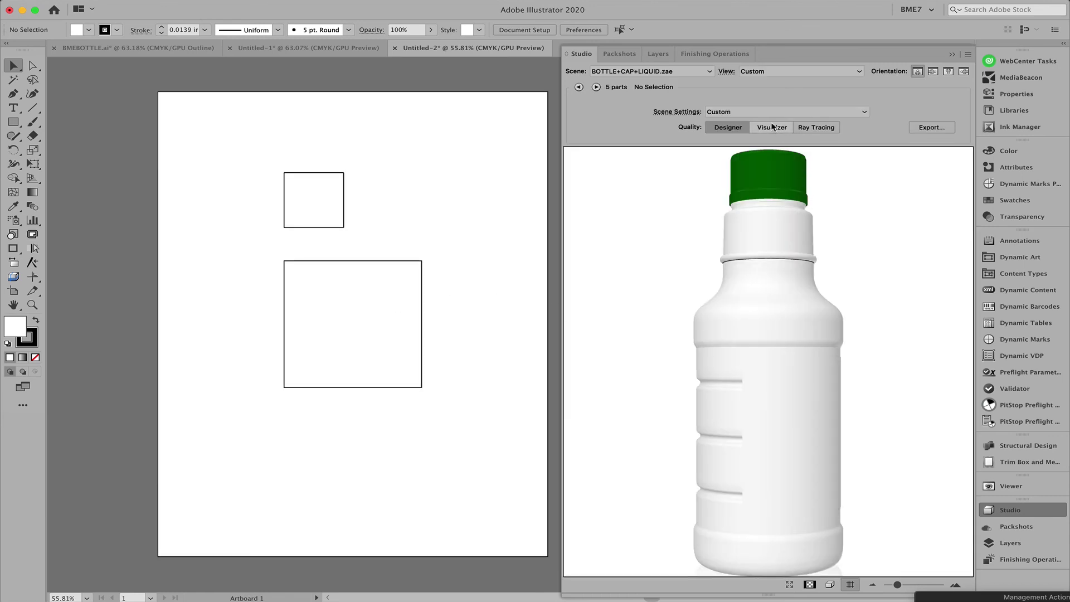
- Switch the Studio preview to Visualizer quality and set the bottle material's transparency to 71%
{"action": "left_click", "coordinate": [771, 127]}
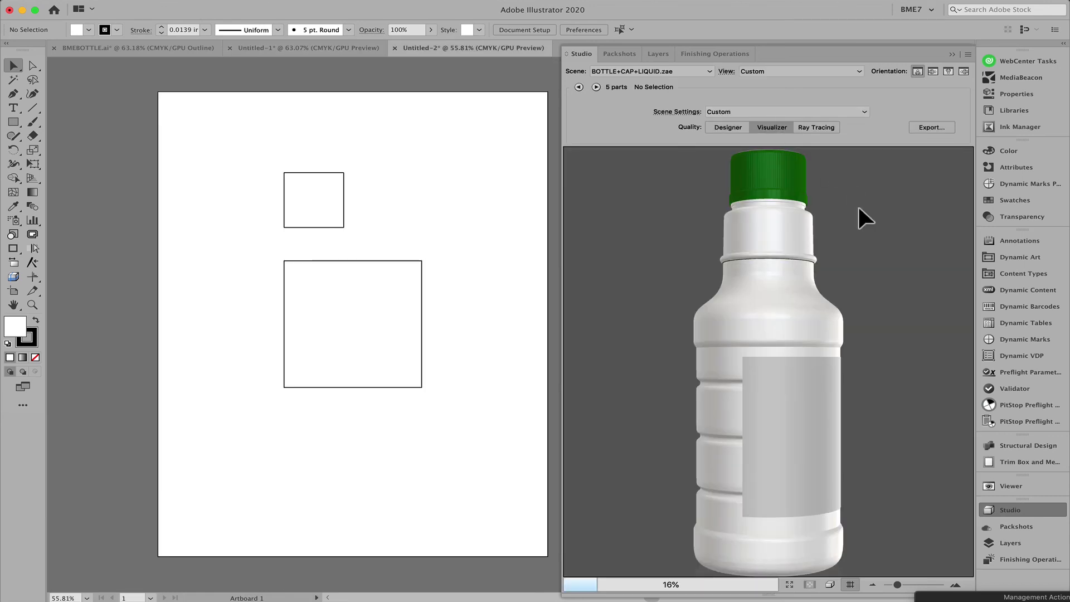
{"action": "left_click_drag", "start_coordinate": [858, 210], "coordinate": [794, 252]}
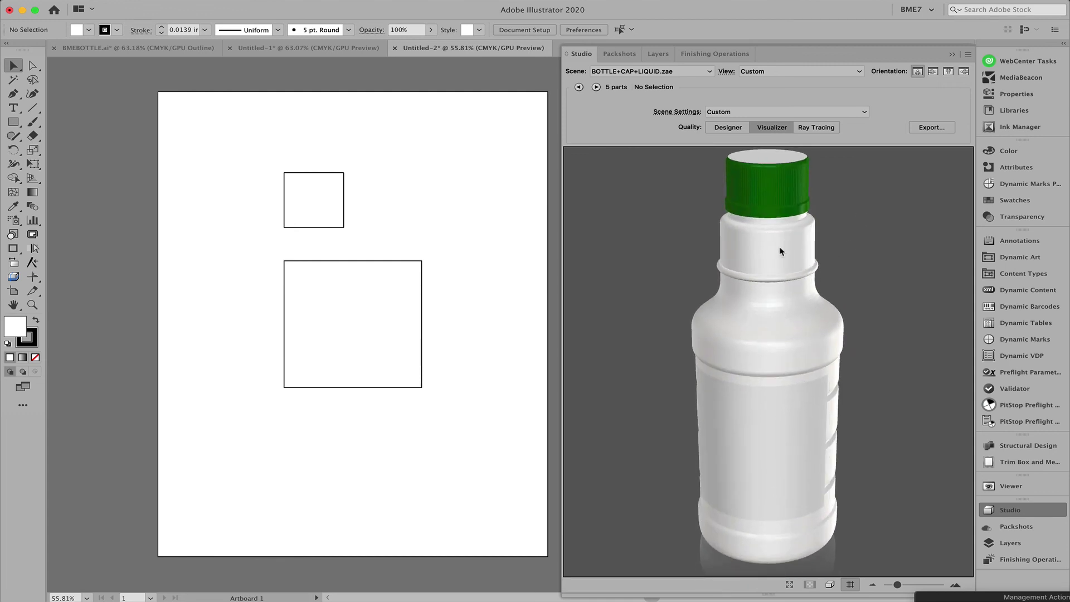
{"action": "left_click", "coordinate": [786, 246]}
{"action": "left_click_drag", "start_coordinate": [655, 131], "coordinate": [687, 133]}
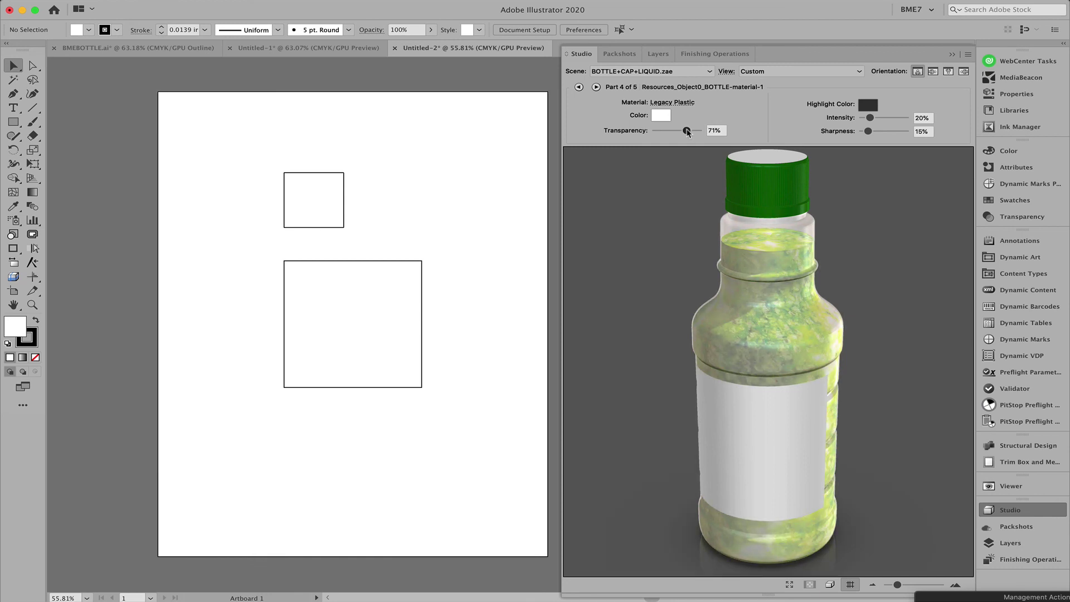
{"action": "left_click", "coordinate": [880, 258]}
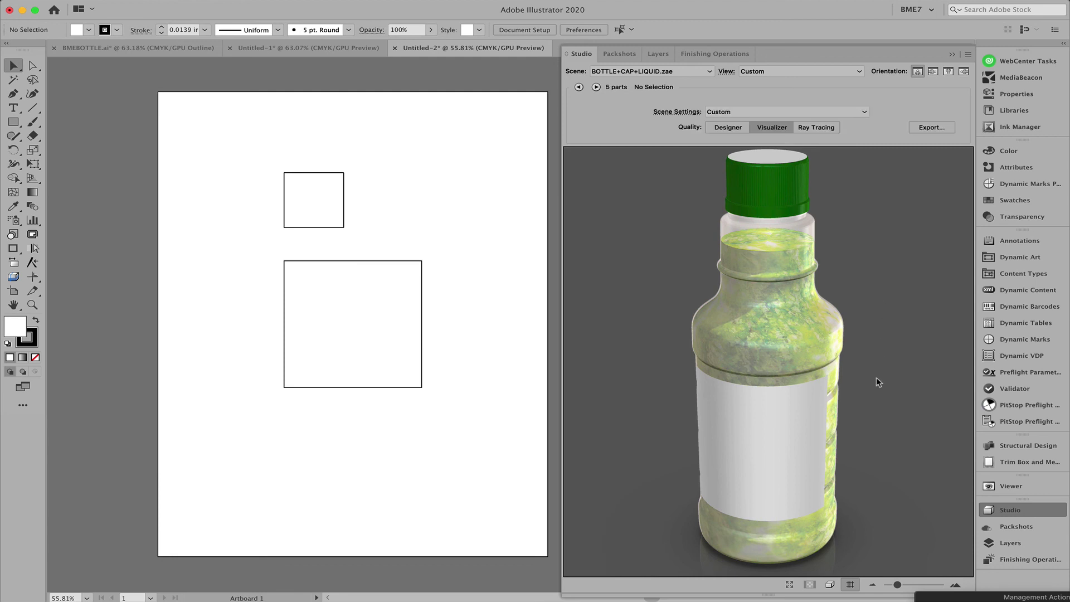
- Inspect which artboard areas correspond to the front label and the top of the cap, then clear the selection
{"action": "left_click", "coordinate": [779, 433]}
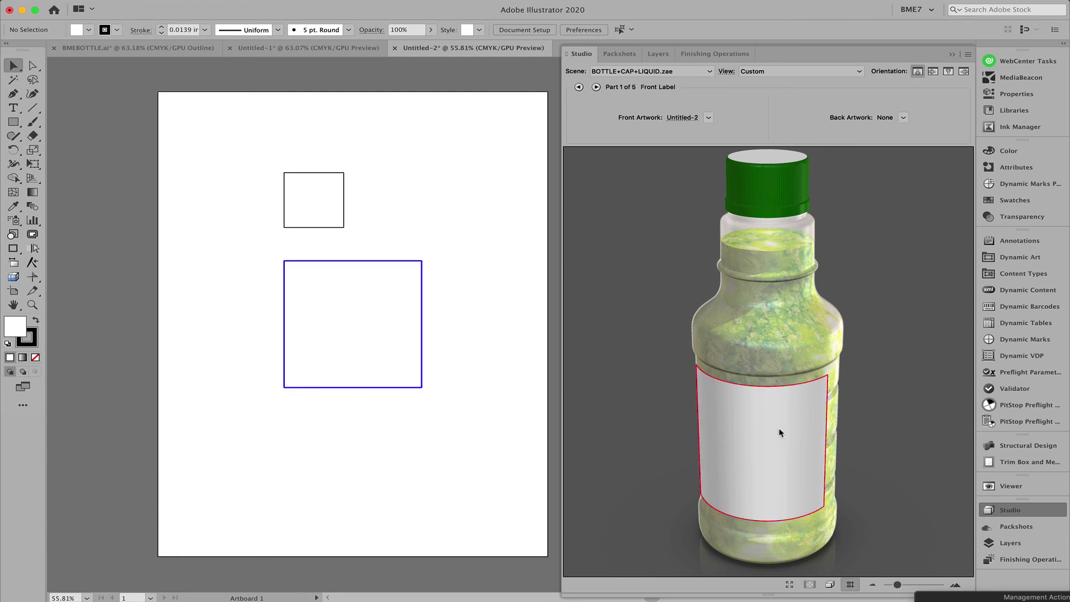
{"action": "left_click", "coordinate": [766, 156]}
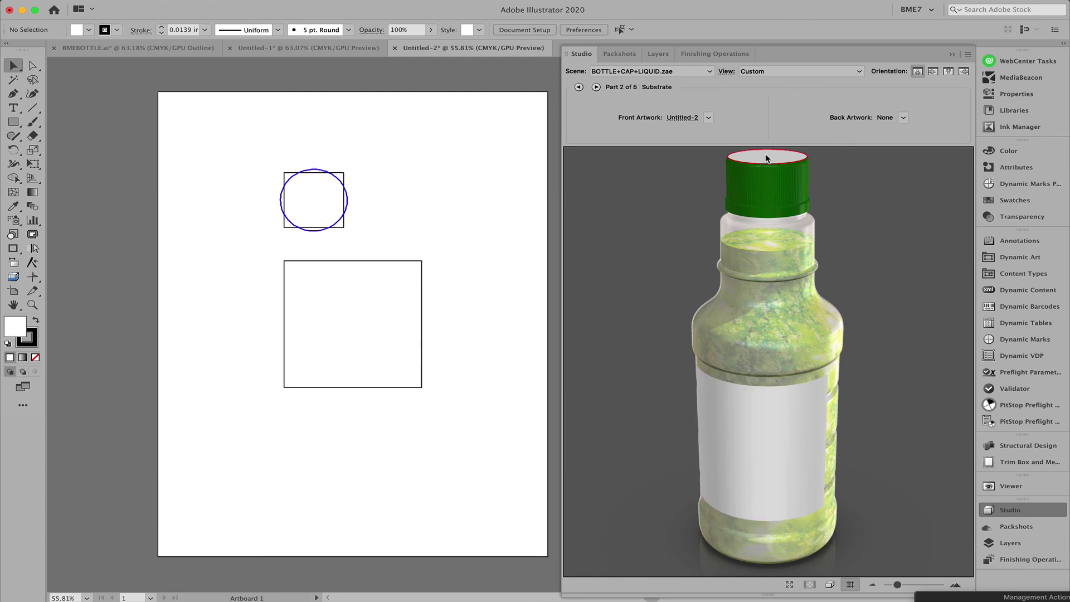
{"action": "left_click", "coordinate": [888, 258]}
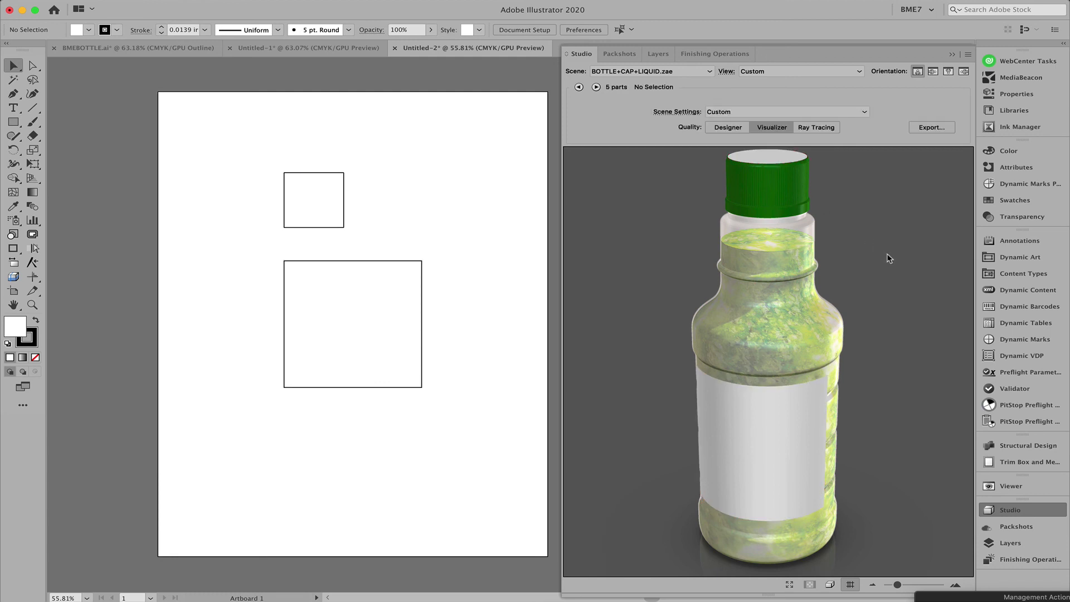